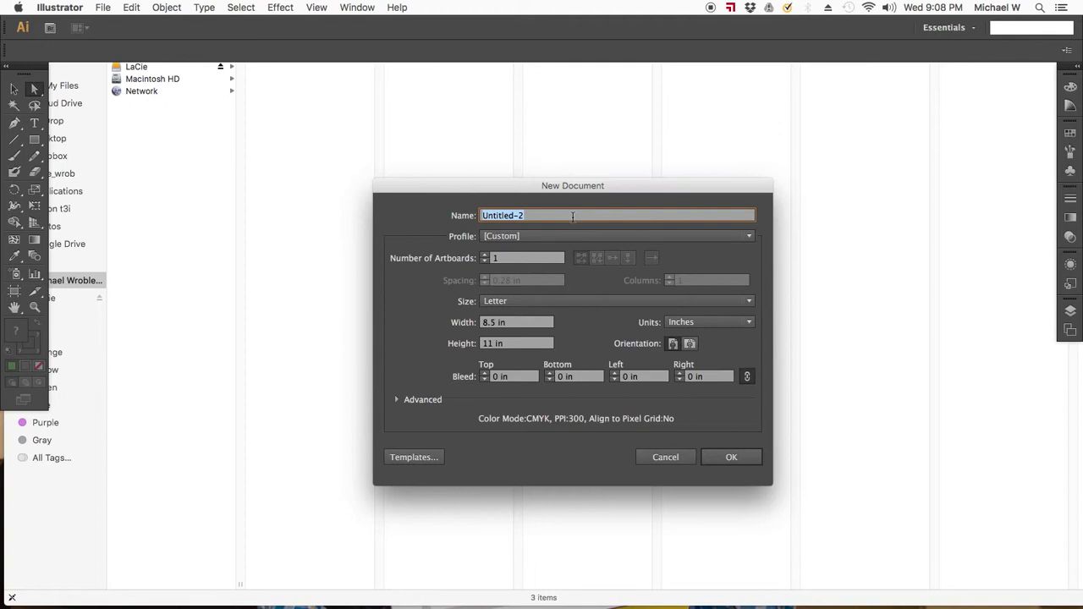
# Create a landscape Letter document named Logo, 11 by 8.5 in, with inches as the units.
pyautogui.write('Logo')
pyautogui.click(540, 301)
pyautogui.click(538, 337)
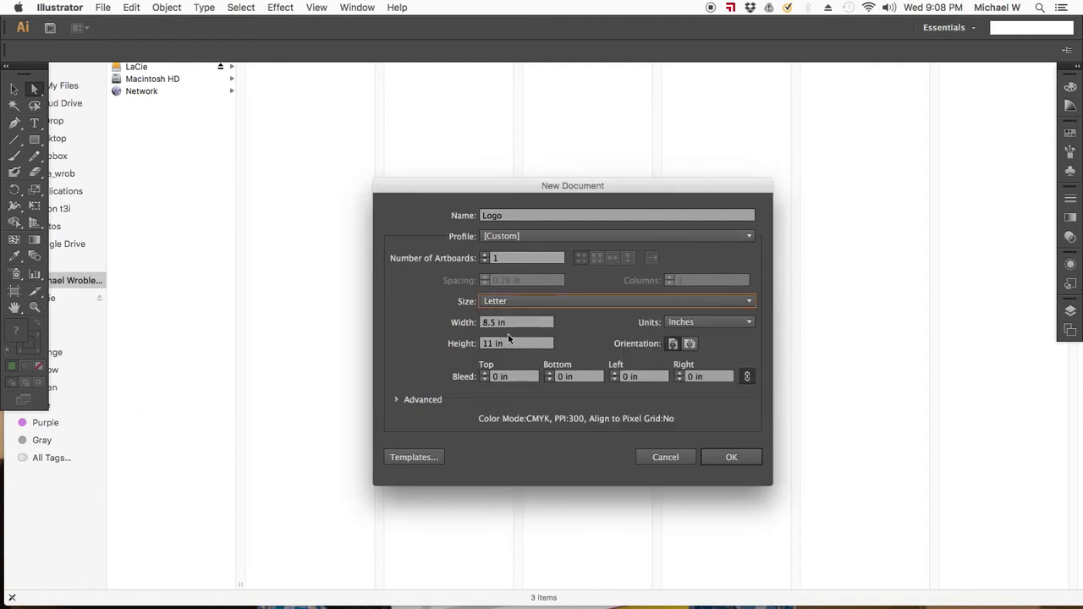
pyautogui.click(710, 325)
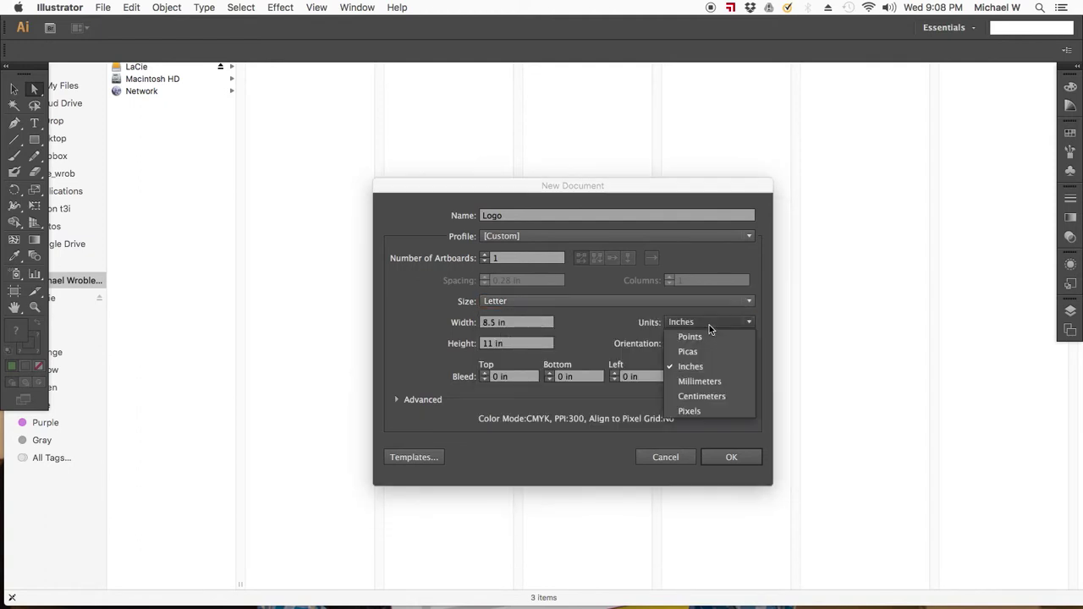
pyautogui.click(703, 365)
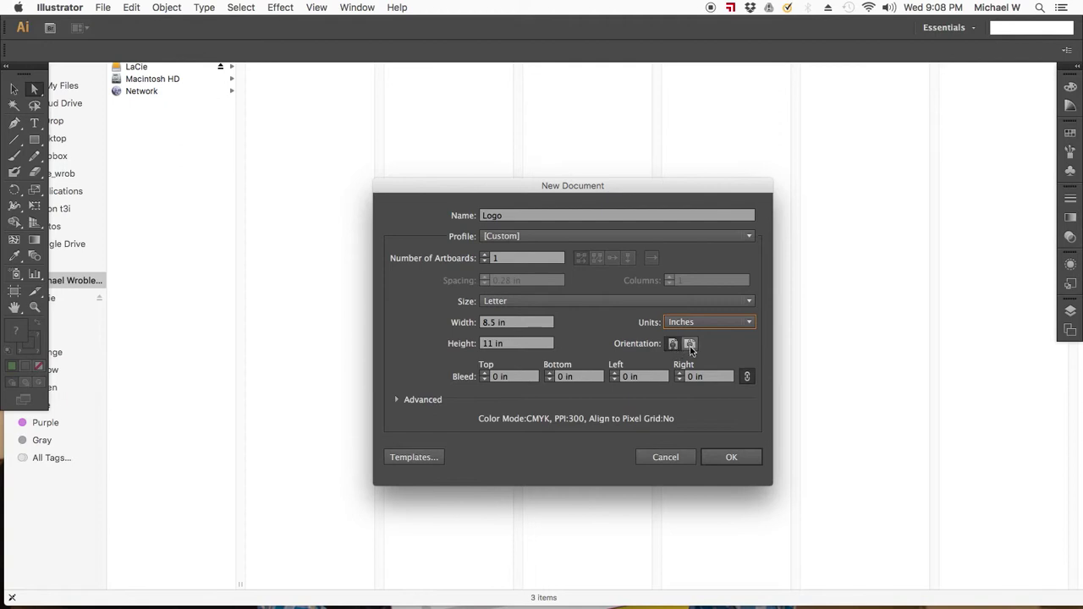
pyautogui.click(691, 346)
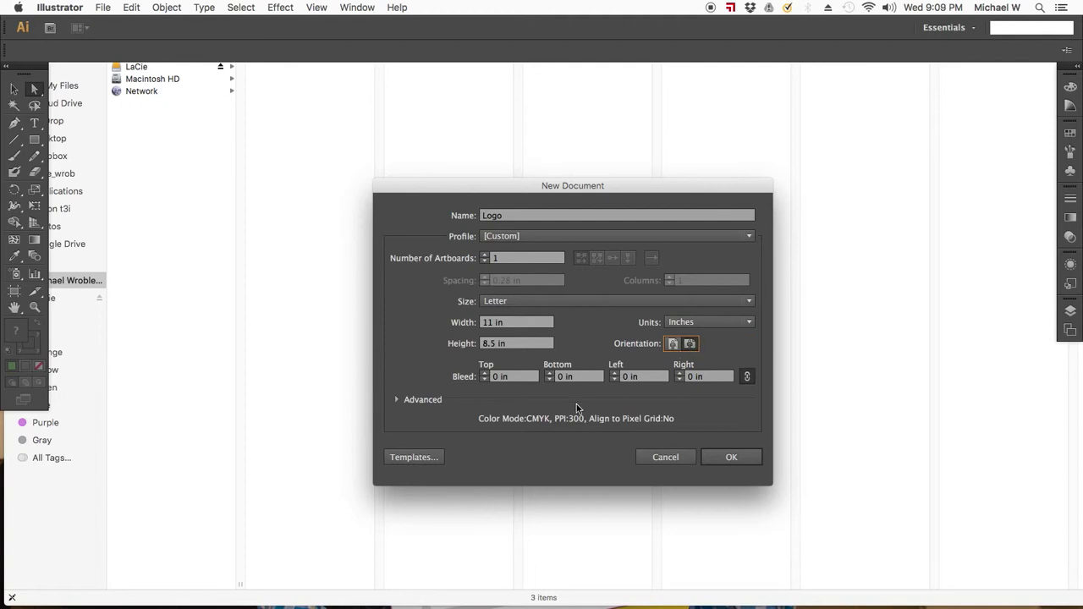
pyautogui.click(736, 461)
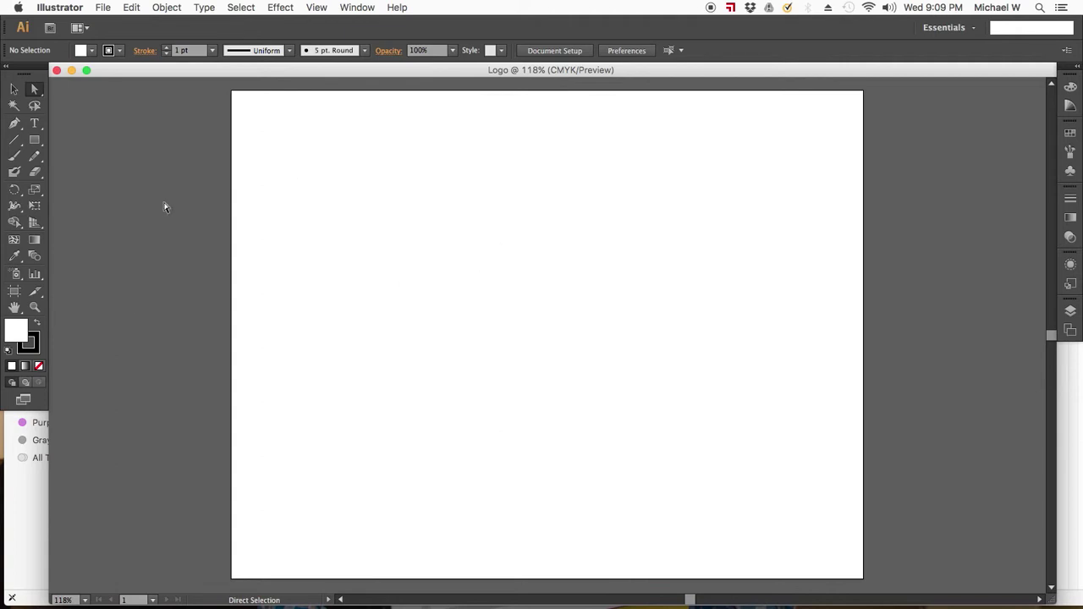
# Draw a black-filled square about 1.79 in wide in the upper left of the artboard and remove its stroke.
pyautogui.click(34, 141)
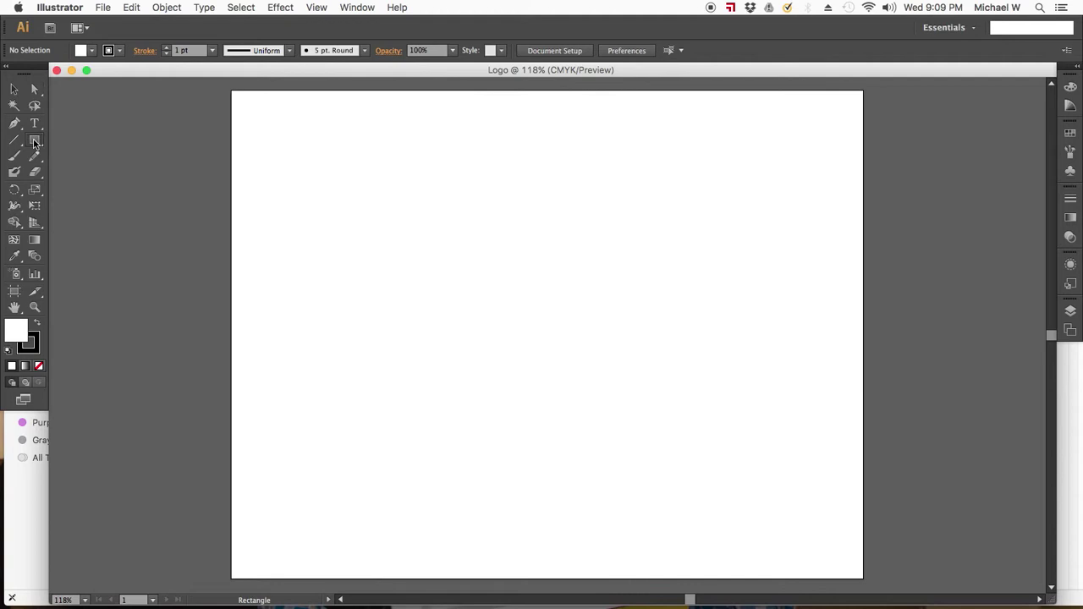
pyautogui.click(36, 323)
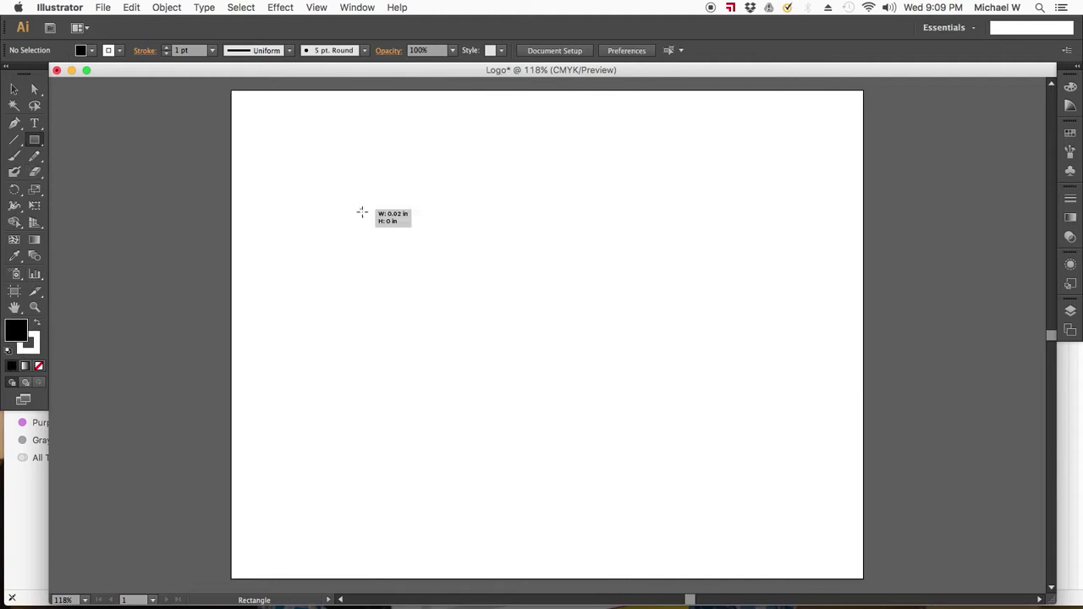
pyautogui.moveTo(361, 210); pyautogui.dragTo(463, 312)
pyautogui.click(38, 346)
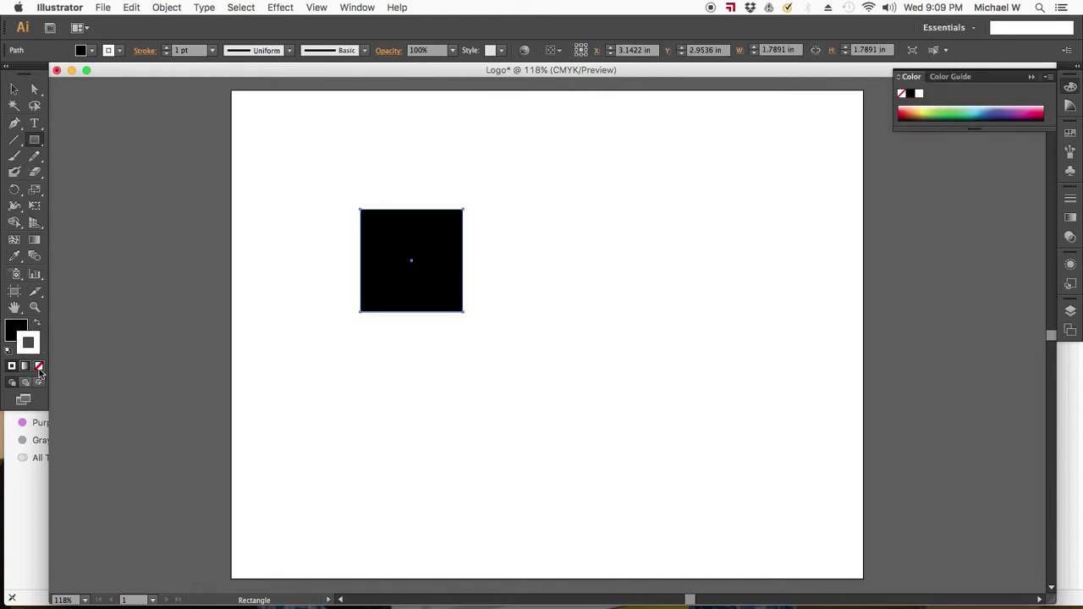
pyautogui.click(39, 366)
pyautogui.click(18, 330)
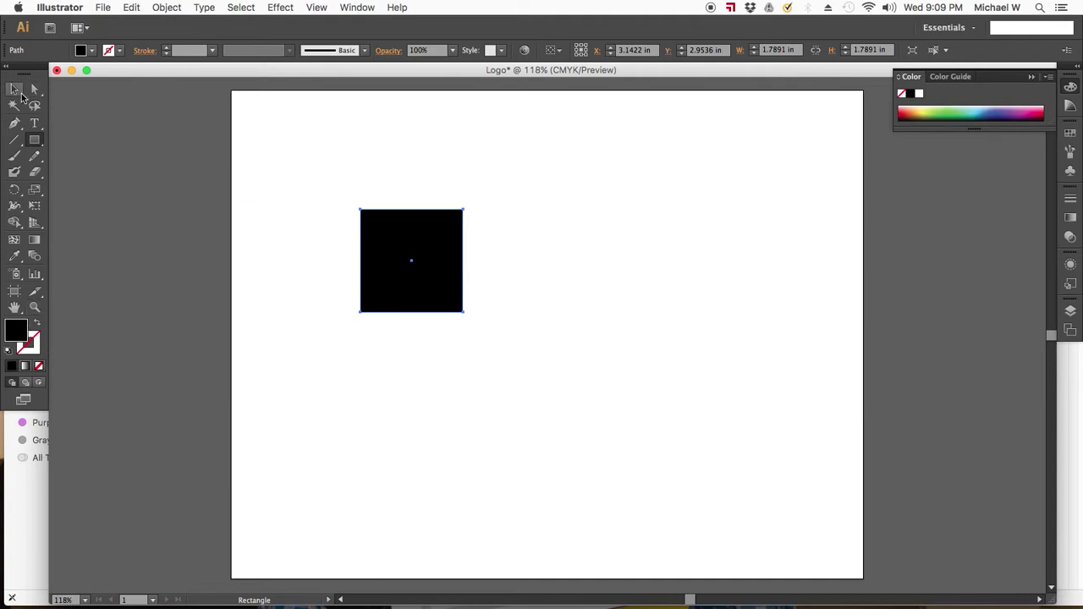
# Duplicate the black square, then place the original near the artboard's upper left and the copy diagonally below it.
pyautogui.click(14, 90)
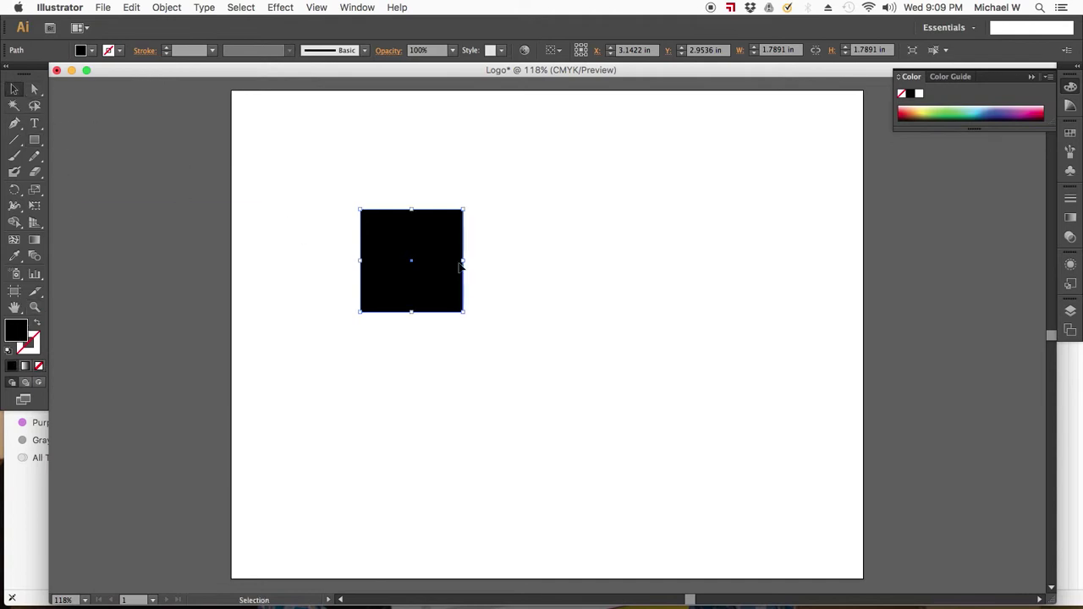
pyautogui.moveTo(429, 246); pyautogui.dragTo(569, 322)
pyautogui.moveTo(406, 254); pyautogui.dragTo(352, 172)
pyautogui.moveTo(573, 357); pyautogui.dragTo(463, 381)
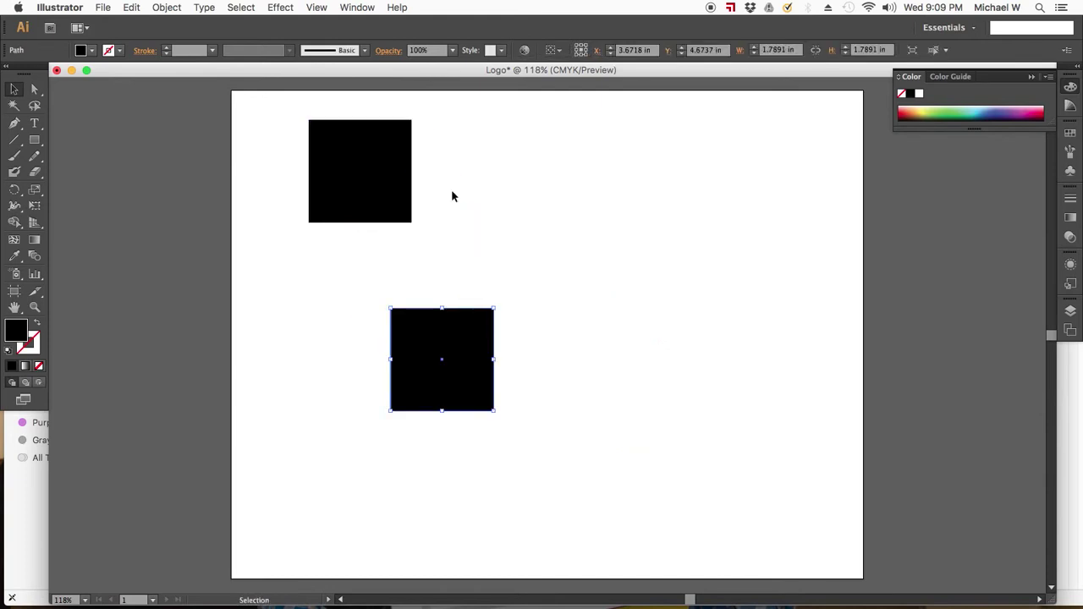
pyautogui.moveTo(410, 204)
pyautogui.mouseDown()
pyautogui.moveTo(466, 300)
pyautogui.moveTo(396, 220)
pyautogui.mouseUp()
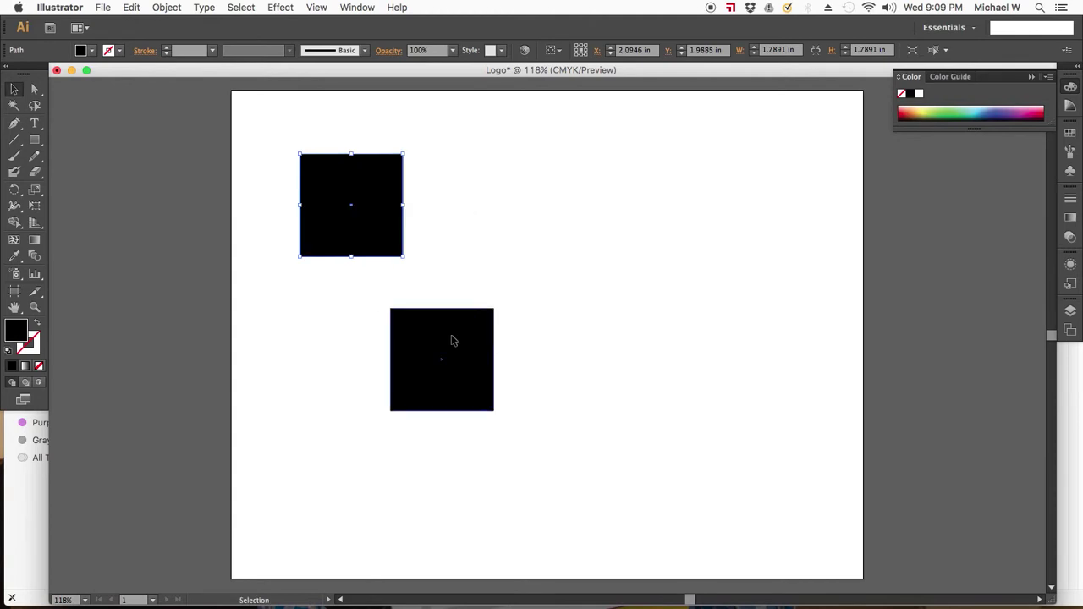
pyautogui.moveTo(444, 357); pyautogui.dragTo(488, 270)
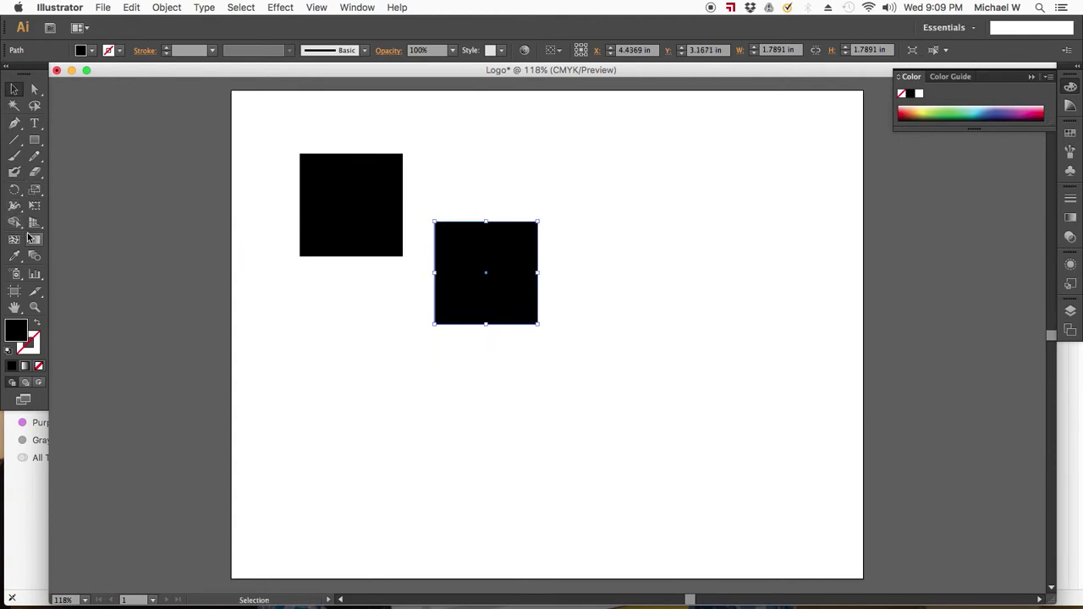
# Try a large rounded square to the right of the two black squares and undo it.
pyautogui.moveTo(38, 142); pyautogui.dragTo(72, 158)
pyautogui.moveTo(606, 201); pyautogui.dragTo(770, 331)
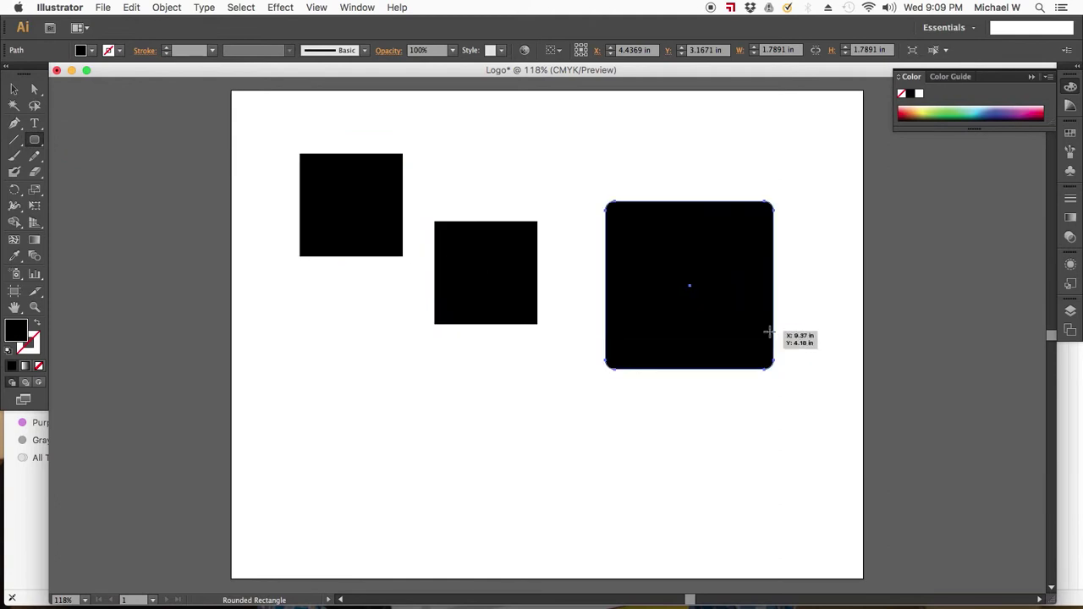
pyautogui.press('super+z')
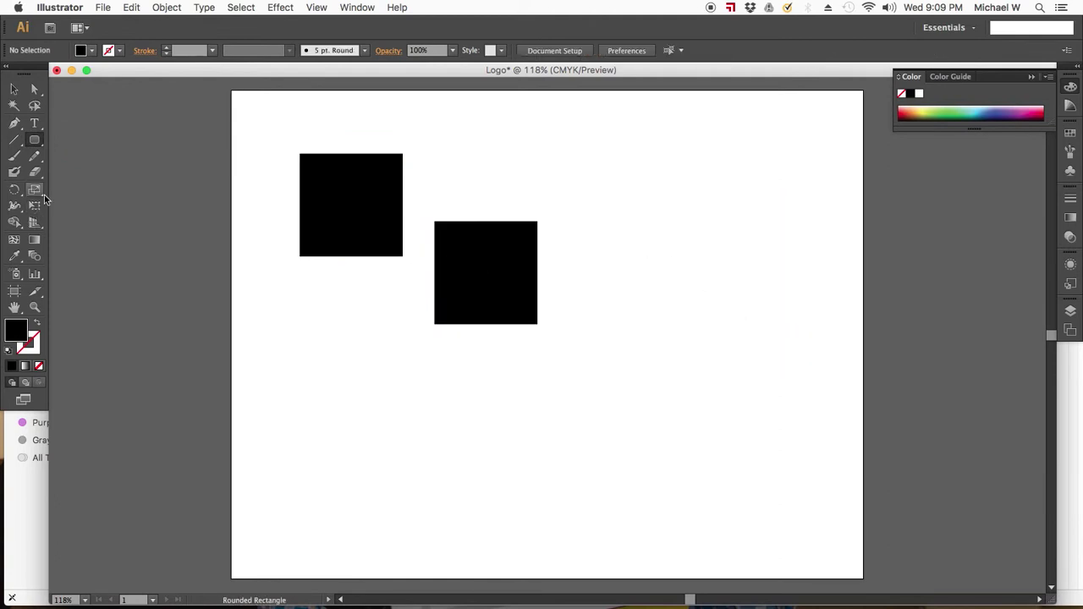
# Draw a black circle about 2.84 in in diameter to the right of the two squares.
pyautogui.moveTo(36, 142); pyautogui.dragTo(57, 171)
pyautogui.moveTo(607, 230); pyautogui.dragTo(774, 396)
# Distort both squares by moving single anchor points: the first's upper-right corner outward, the second's lower-left corner inward.
pyautogui.click(35, 89)
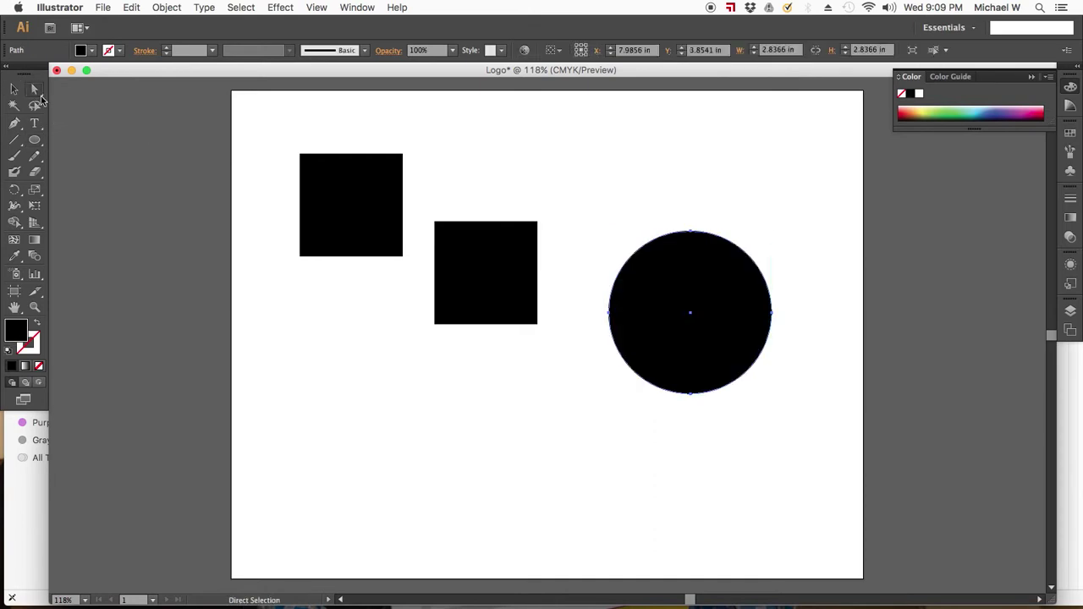
pyautogui.click(403, 154)
pyautogui.moveTo(406, 157); pyautogui.dragTo(463, 129)
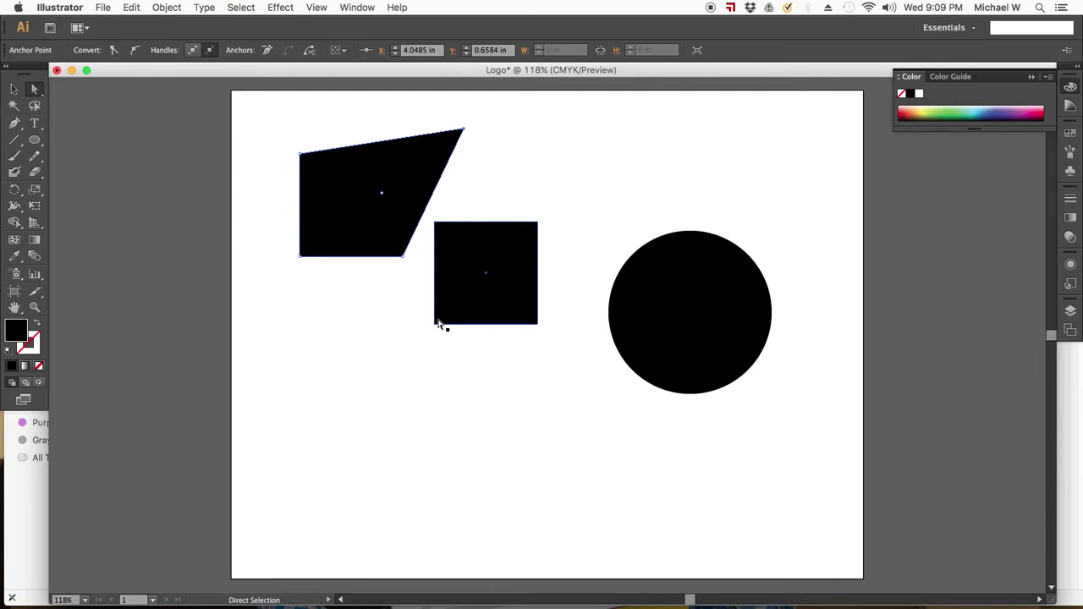
pyautogui.moveTo(437, 320); pyautogui.dragTo(476, 288)
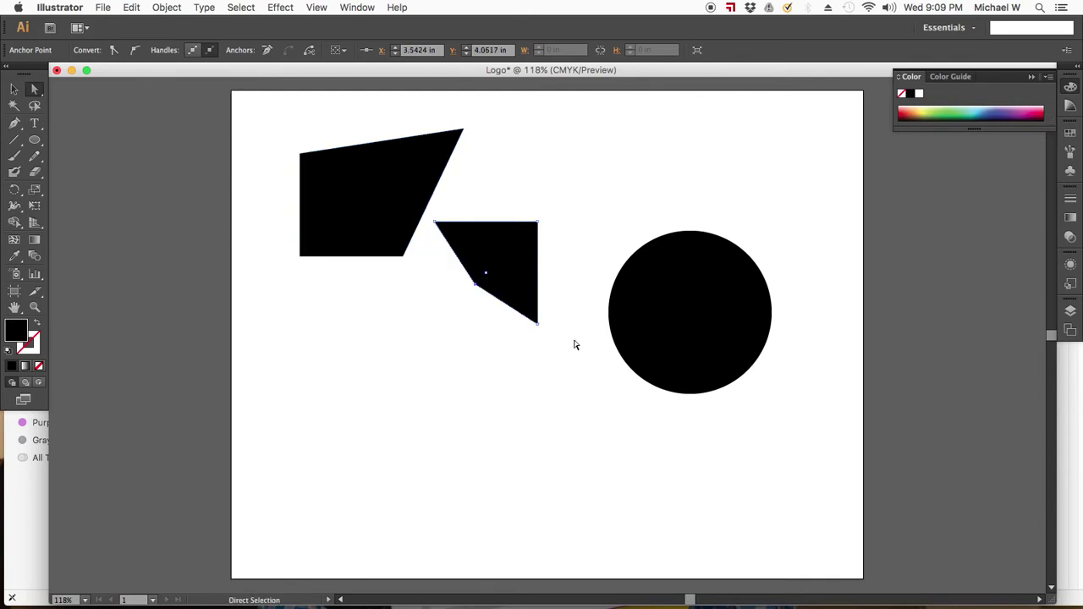
# Reshape the top of the circle by swinging its top anchor's right direction handle straight up and lengthening it.
pyautogui.click(691, 231)
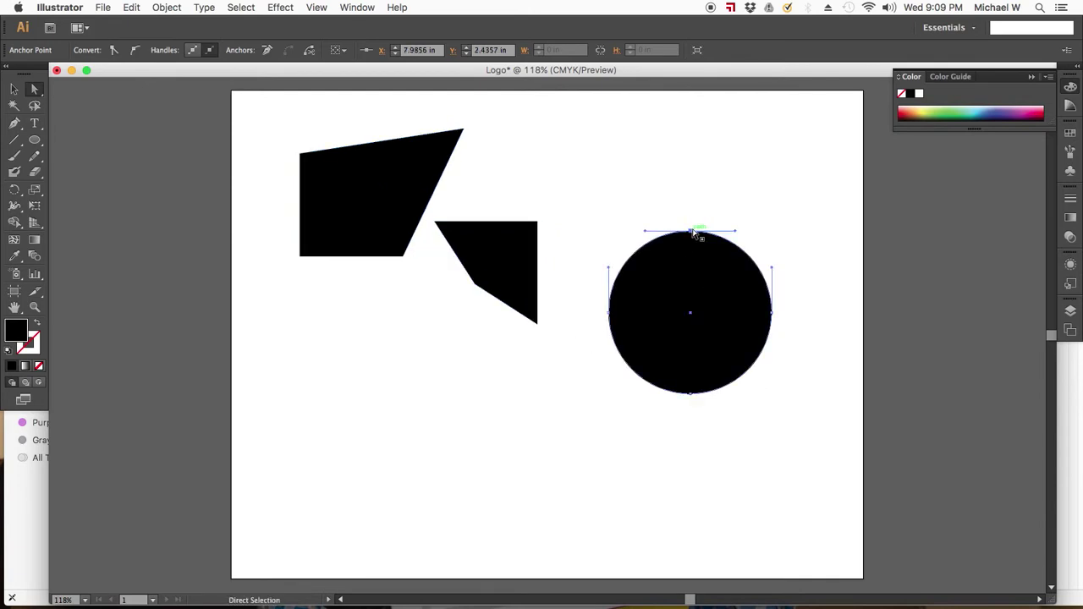
pyautogui.click(731, 200)
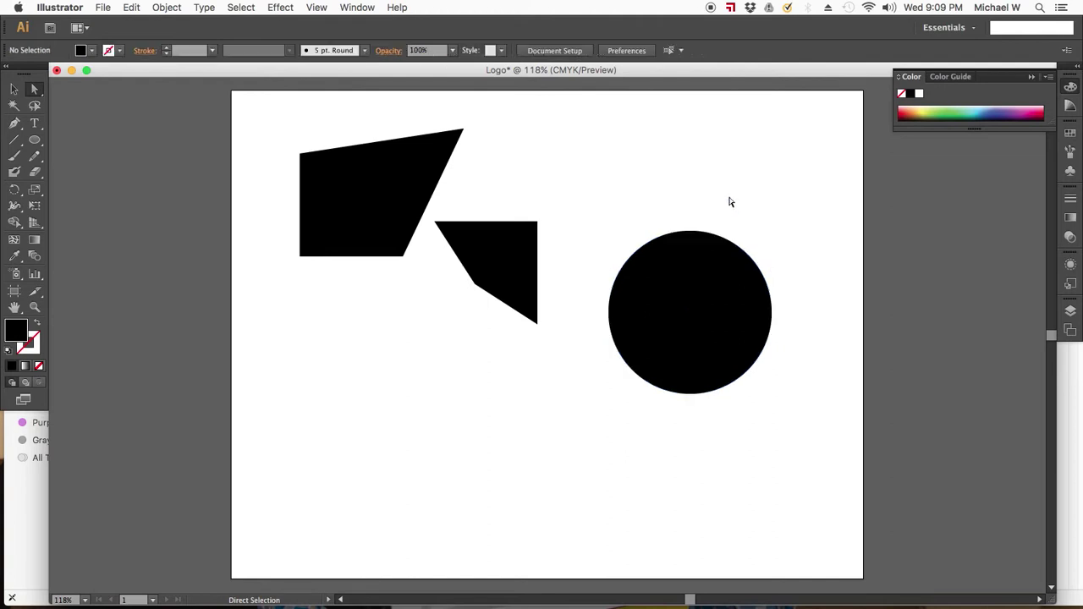
pyautogui.click(695, 232)
pyautogui.click(688, 232)
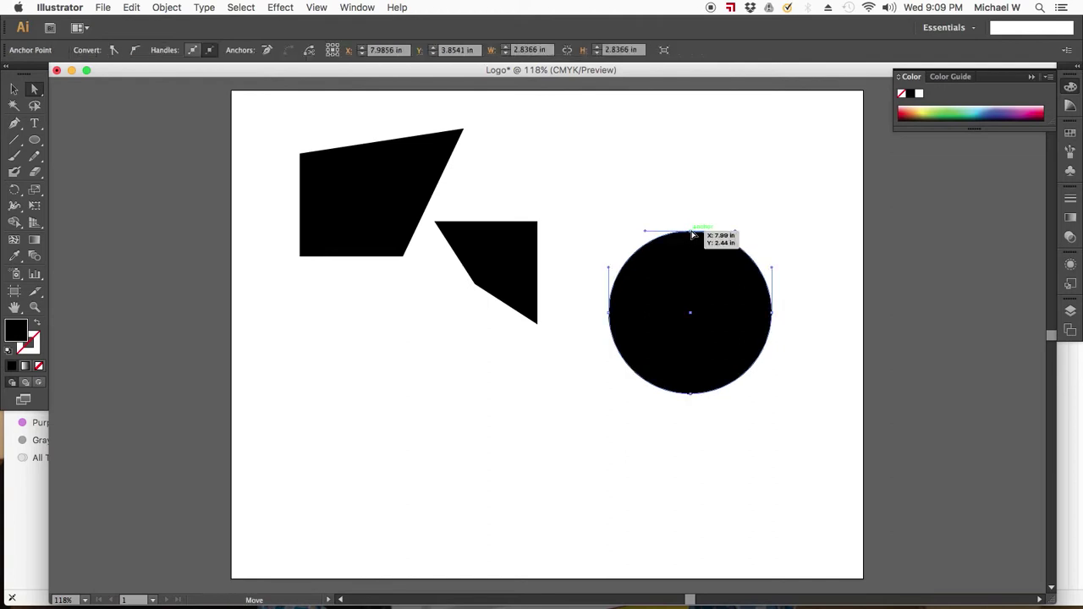
pyautogui.moveTo(736, 231); pyautogui.dragTo(688, 101)
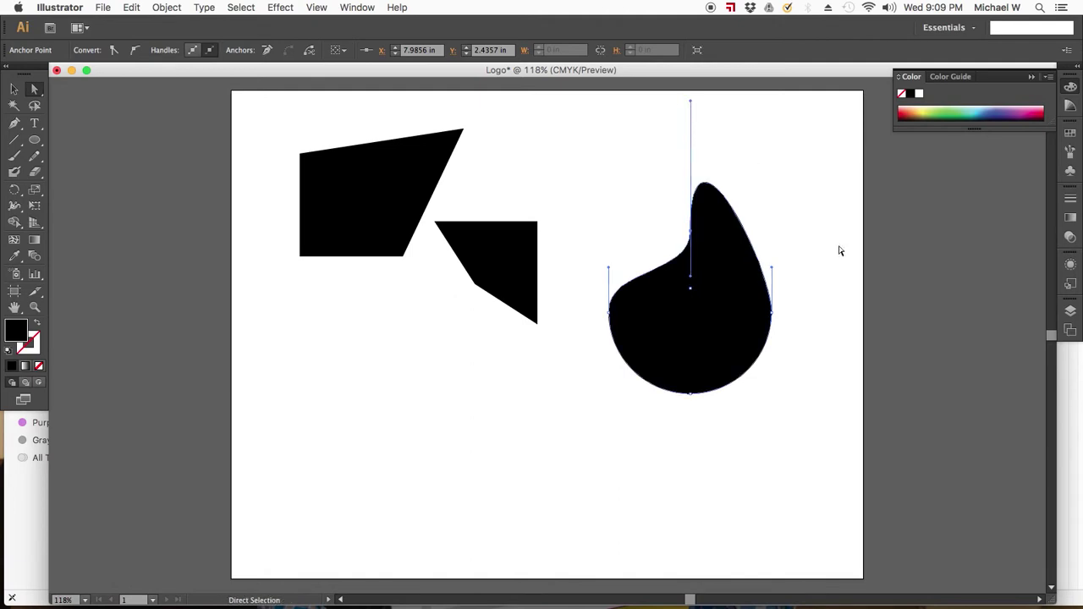
# Reshape the bottom of the circle by pulling its bottom anchor's left direction handle up into the shape, and deselect it.
pyautogui.click(691, 393)
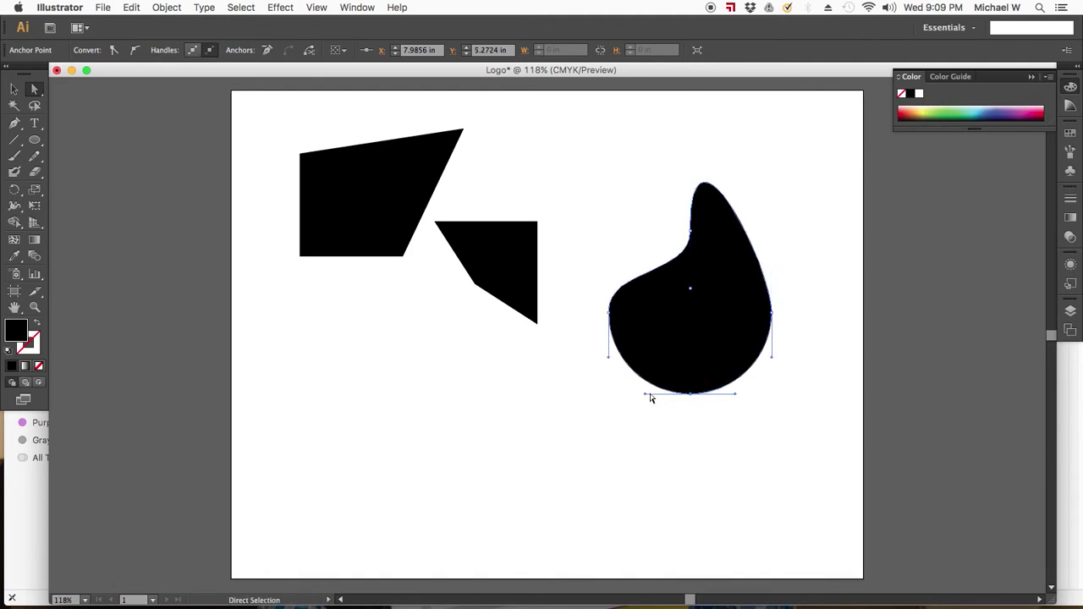
pyautogui.click(657, 362)
pyautogui.click(690, 394)
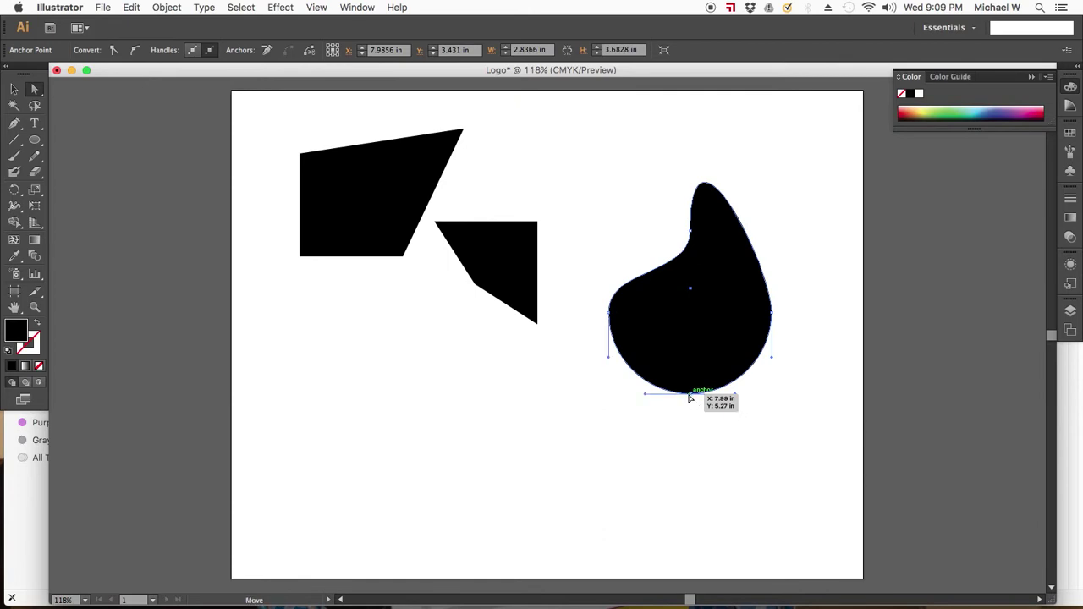
pyautogui.moveTo(646, 395); pyautogui.dragTo(662, 324)
pyautogui.click(595, 444)
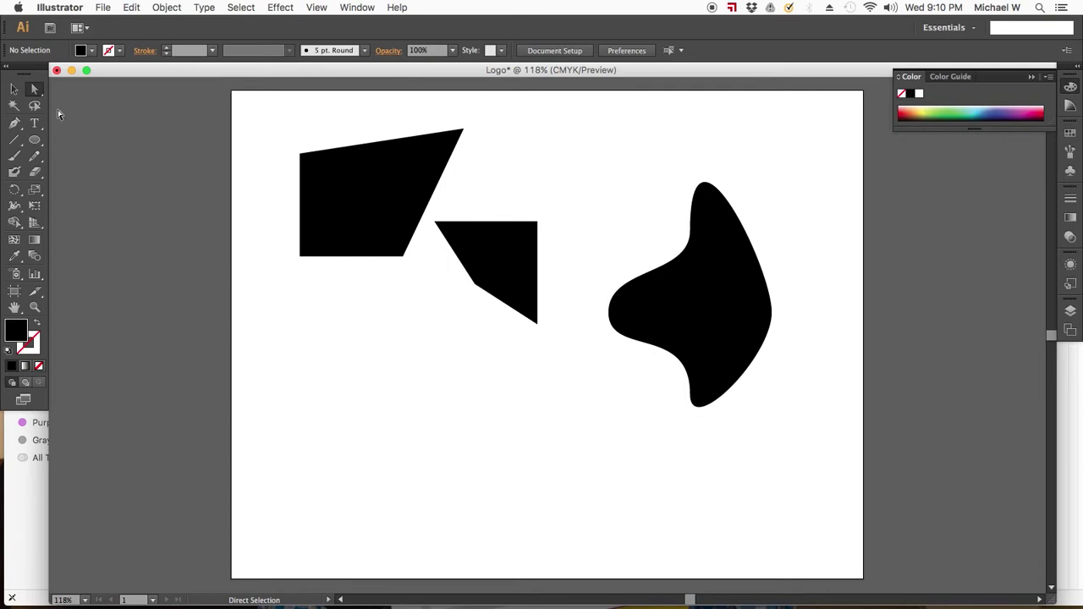
# Draw a straight vertical line with the Pen tool below the first distorted square and end the path.
pyautogui.click(14, 88)
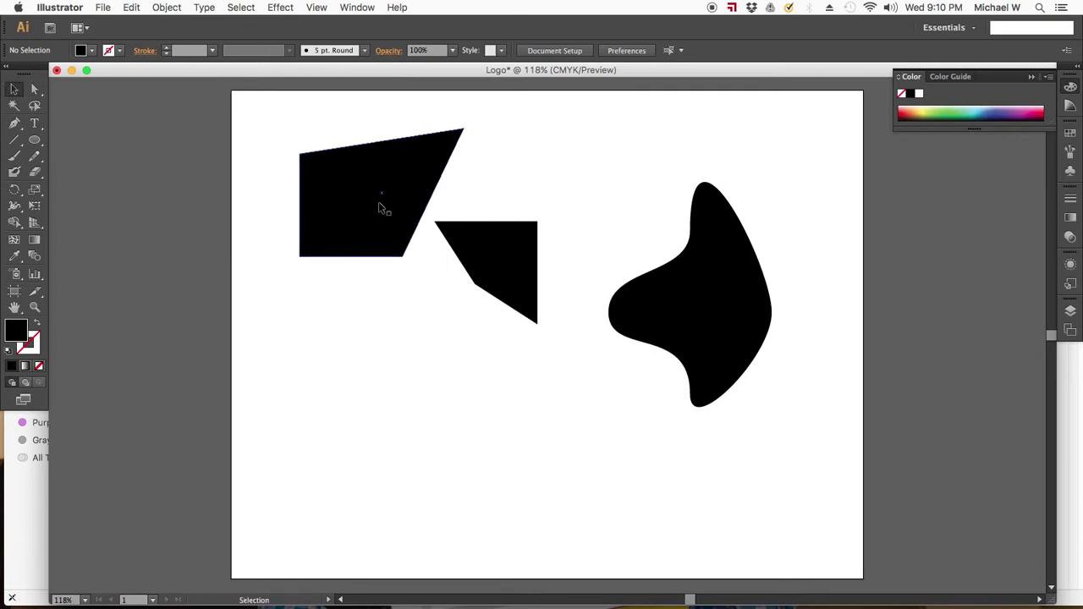
pyautogui.click(13, 124)
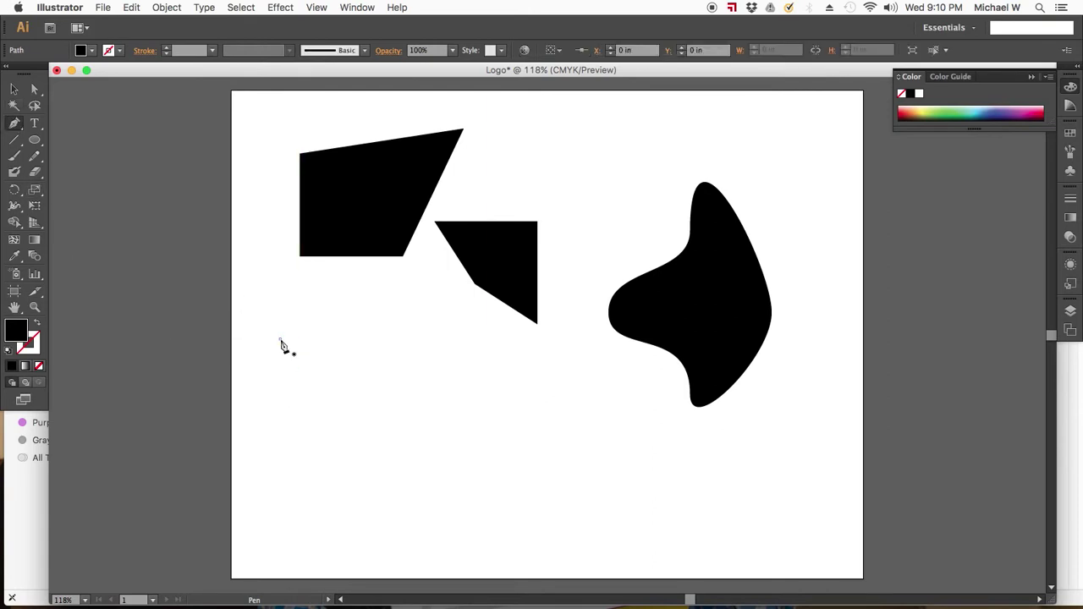
pyautogui.click(280, 340)
pyautogui.click(280, 445)
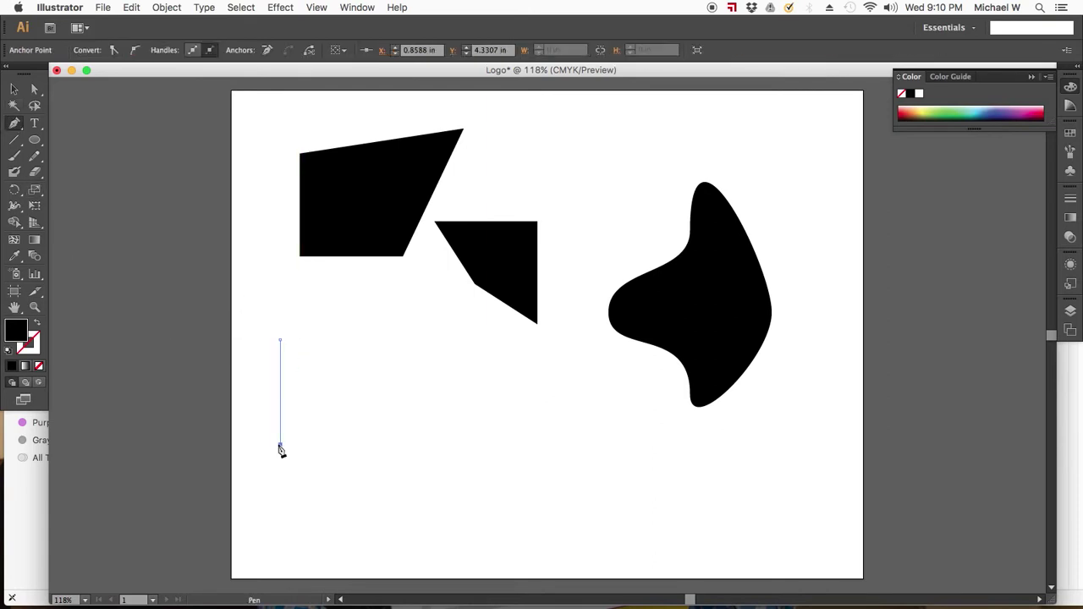
pyautogui.keyDown('super'); pyautogui.click(343, 447); pyautogui.keyUp('super')
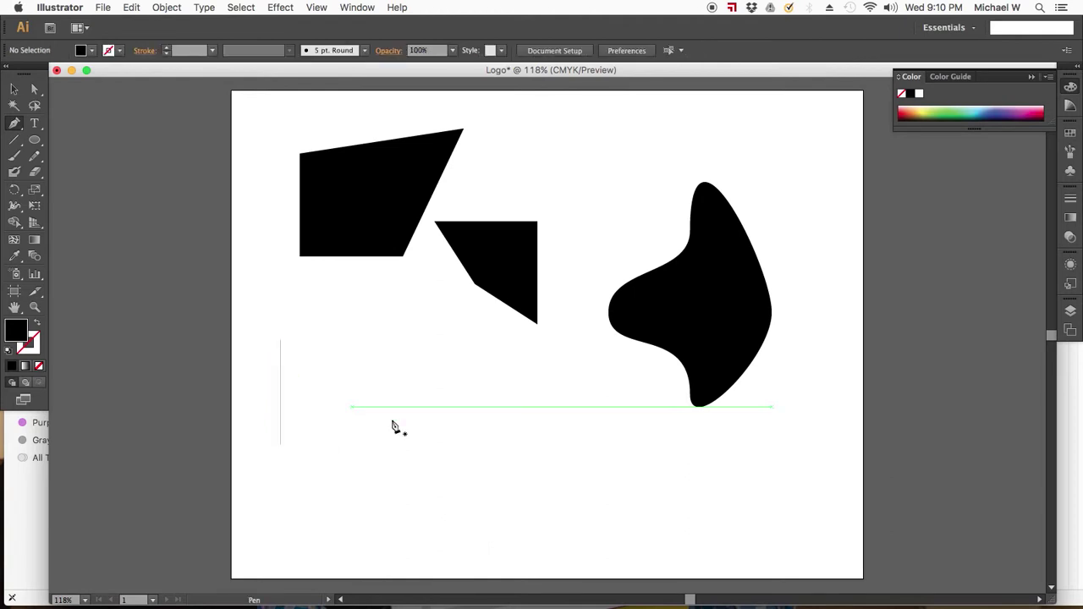
# Draw a separate straight horizontal line to the right of the vertical line and end the path.
pyautogui.click(336, 415)
pyautogui.click(444, 415)
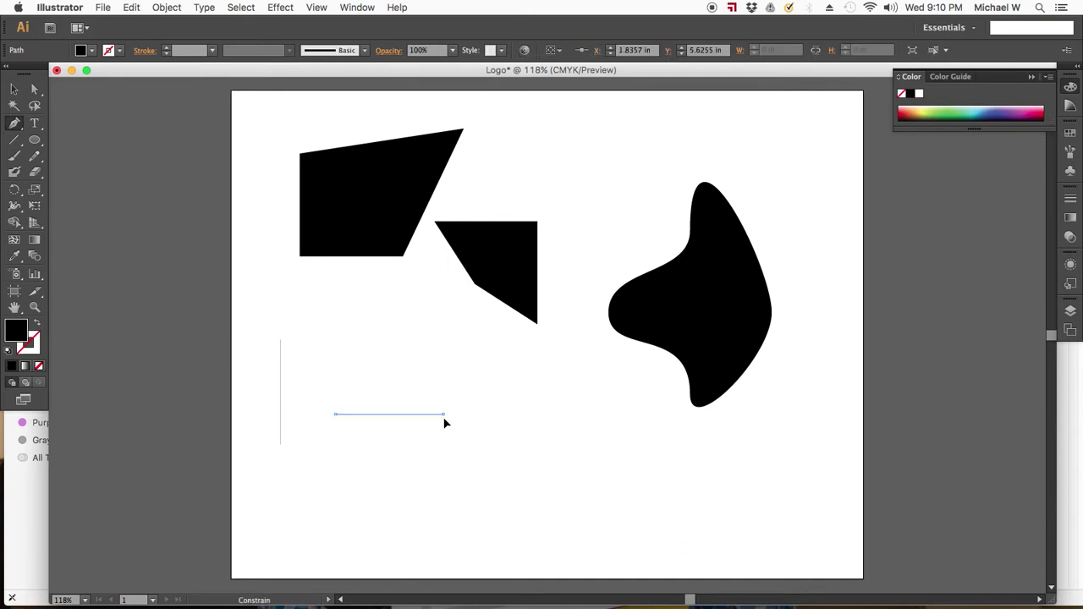
pyautogui.keyDown('super'); pyautogui.click(370, 464); pyautogui.keyUp('super')
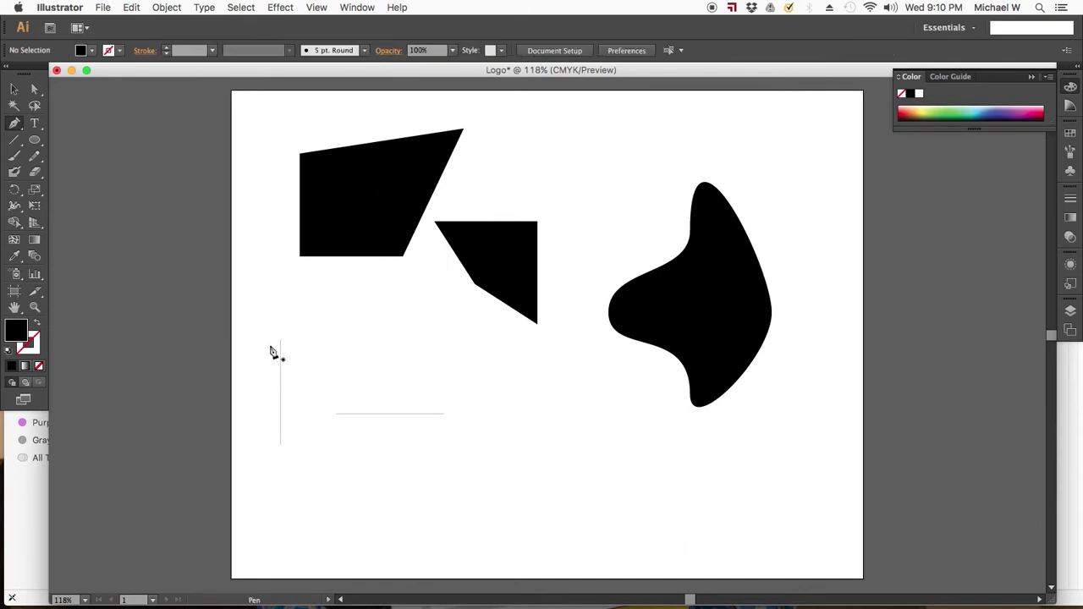
# Draw a 45-degree diagonal line rising to the right below the horizontal line.
pyautogui.click(304, 509)
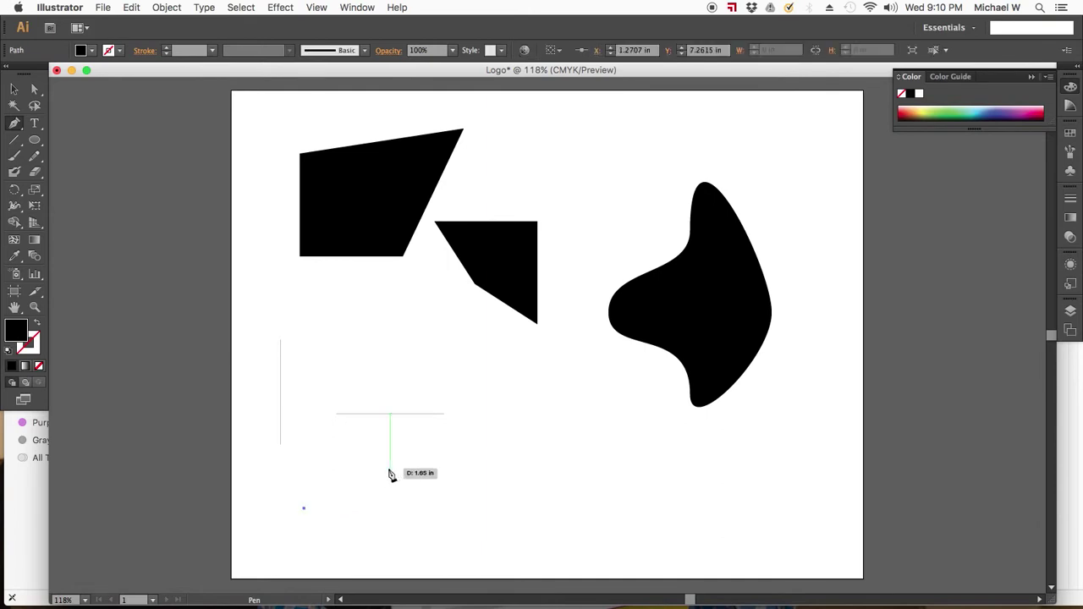
pyautogui.keyDown('shift'); pyautogui.click(389, 469); pyautogui.keyUp('shift')
# Select the vertical, horizontal and diagonal lines together and set their stroke weight to 13 pt.
pyautogui.click(14, 89)
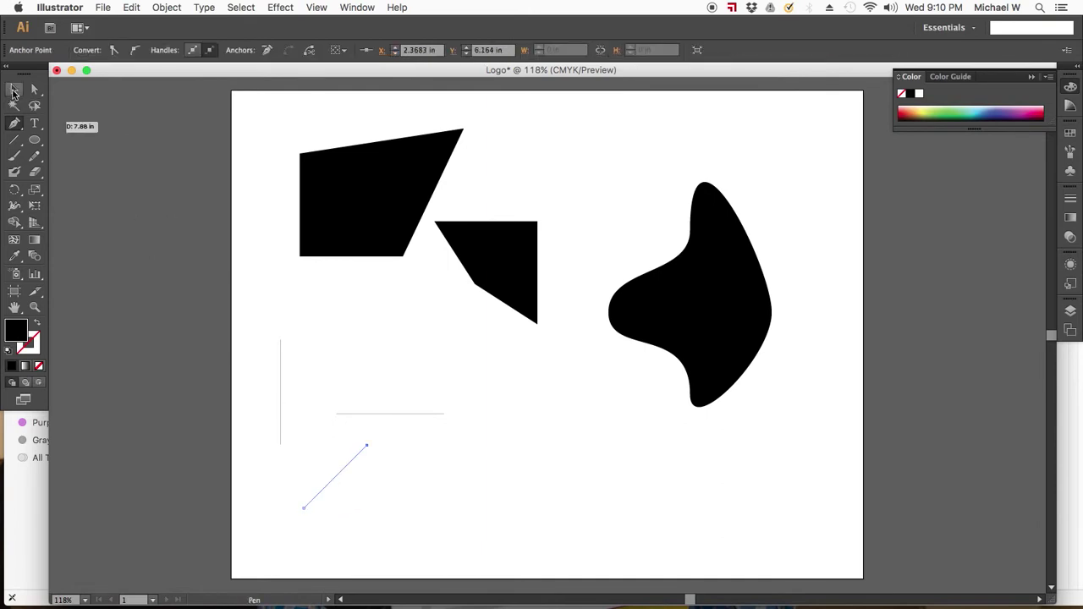
pyautogui.click(254, 370)
pyautogui.moveTo(254, 366); pyautogui.dragTo(440, 496)
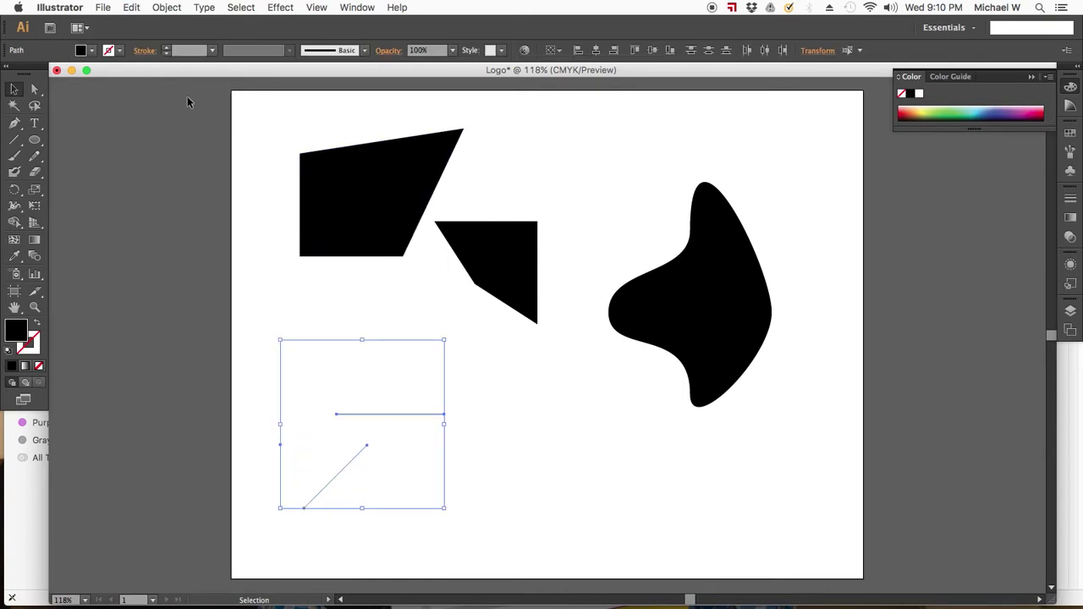
pyautogui.click(168, 48)
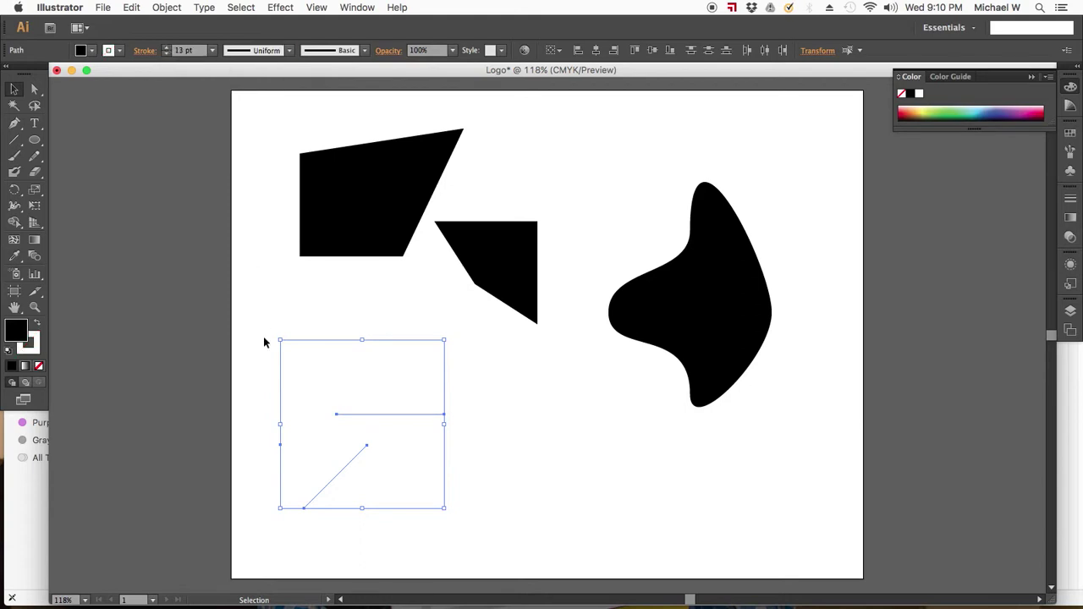
# Swap the fill and stroke of the three selected lines for a black stroke, and set their fill to none.
pyautogui.moveTo(251, 336); pyautogui.dragTo(431, 496)
pyautogui.click(37, 326)
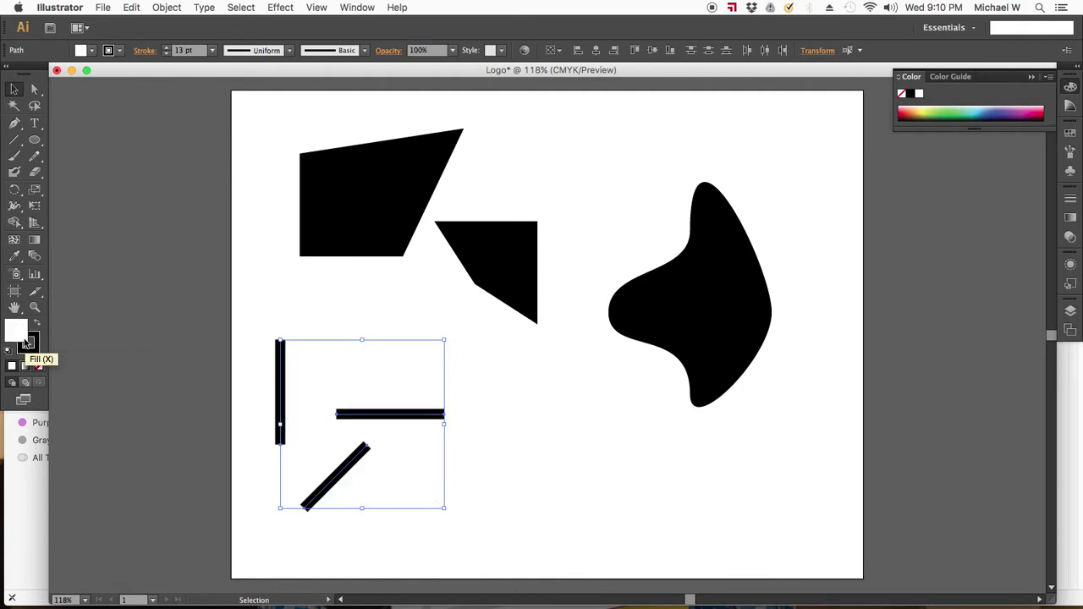
pyautogui.click(38, 365)
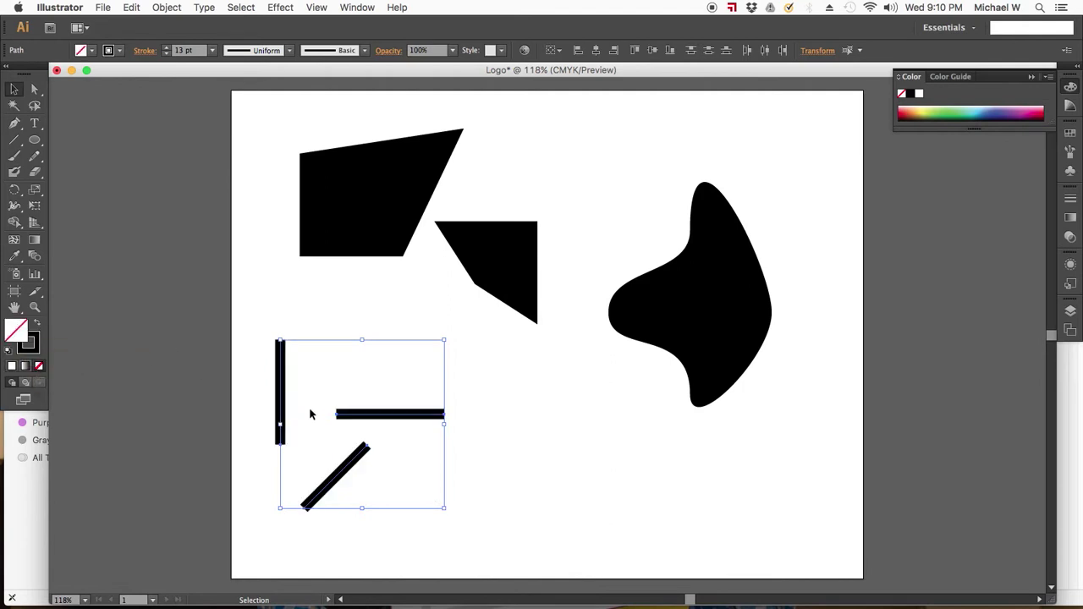
# Set the stroke weight of the three lines to 1 pt.
pyautogui.doubleClick(180, 51)
pyautogui.write('1')
pyautogui.press('Return')
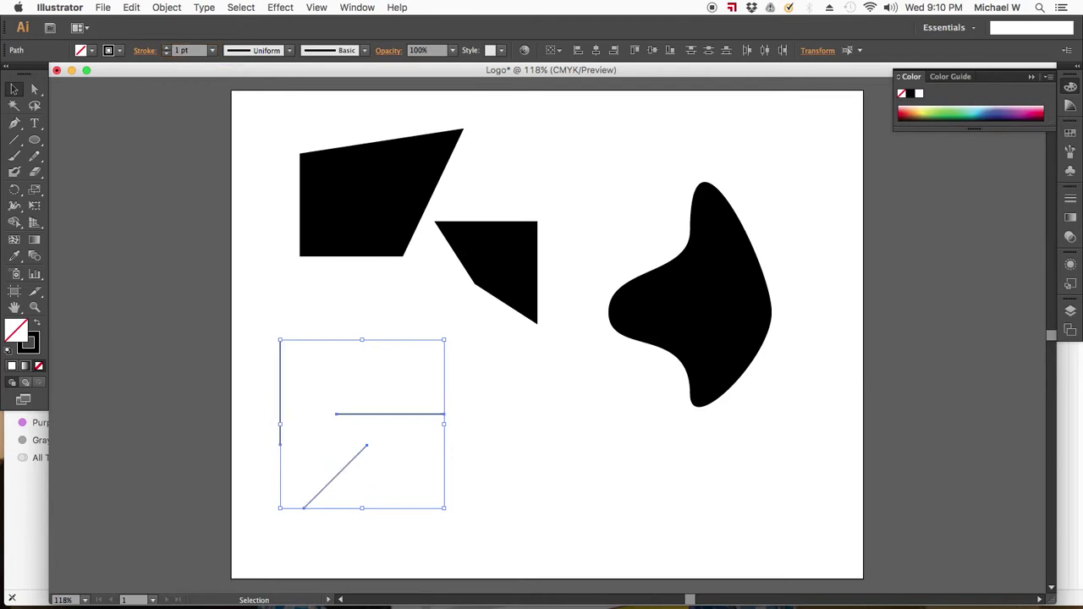
# Set the stroke weight of the three lines to 10 pt and deselect them.
pyautogui.click(186, 50)
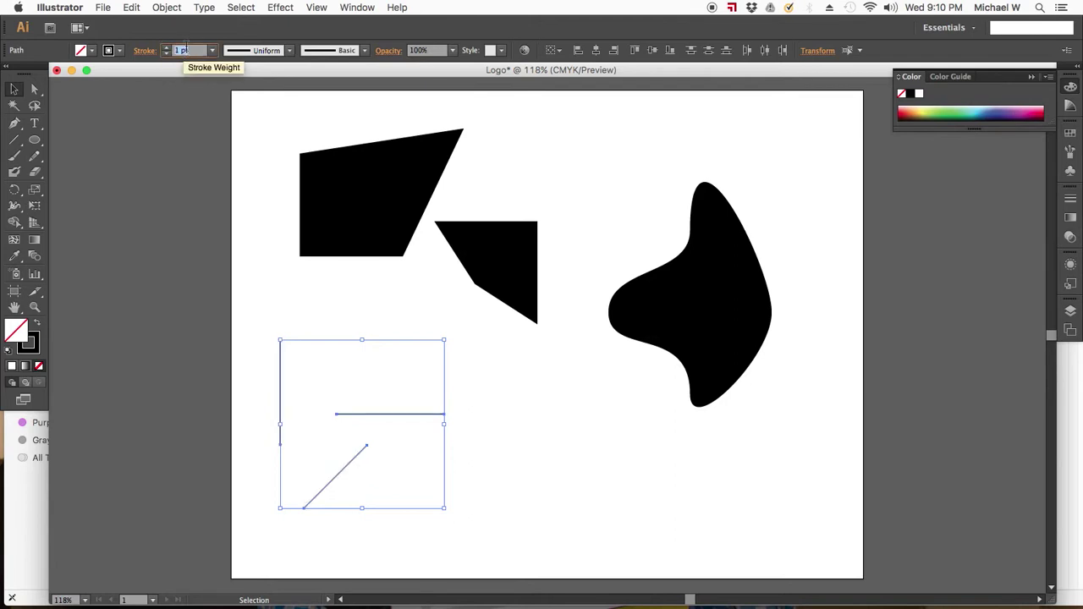
pyautogui.write('10')
pyautogui.press('Return')
pyautogui.click(465, 378)
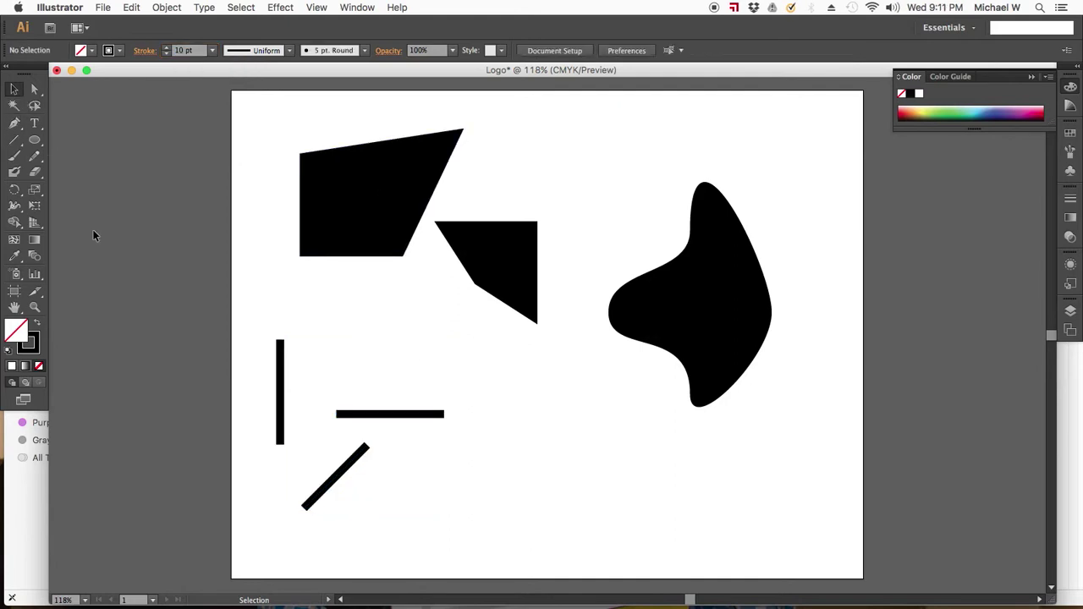
# Extend the horizontal line by moving only its right endpoint straight right to about X 6.89 in.
pyautogui.click(35, 89)
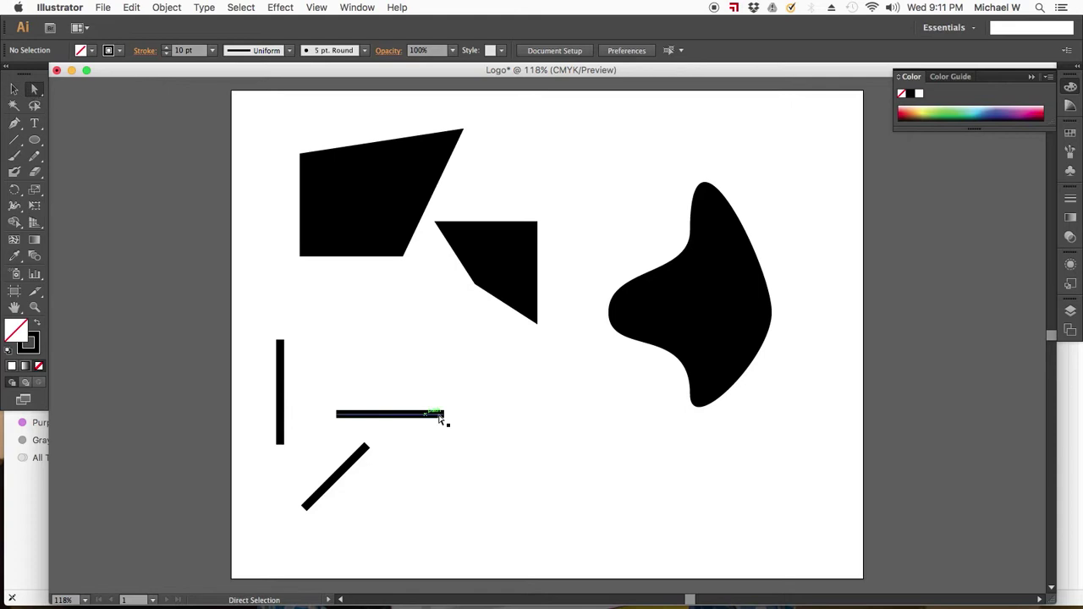
pyautogui.moveTo(469, 392); pyautogui.dragTo(417, 452)
pyautogui.moveTo(445, 414); pyautogui.dragTo(627, 414)
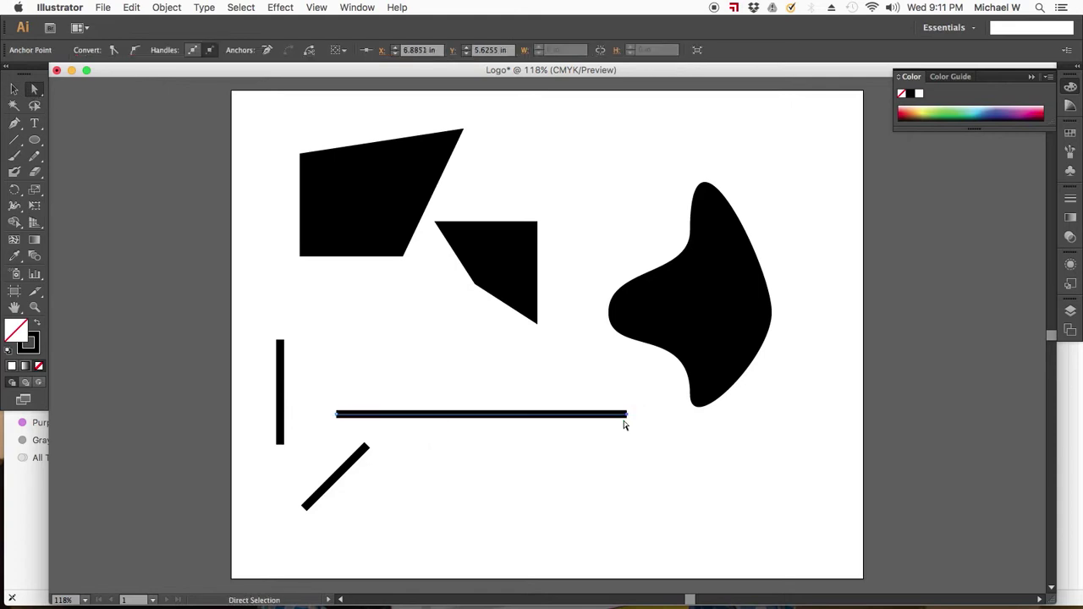
# Display the Stroke settings with their full set of options for the horizontal line.
pyautogui.click(359, 7)
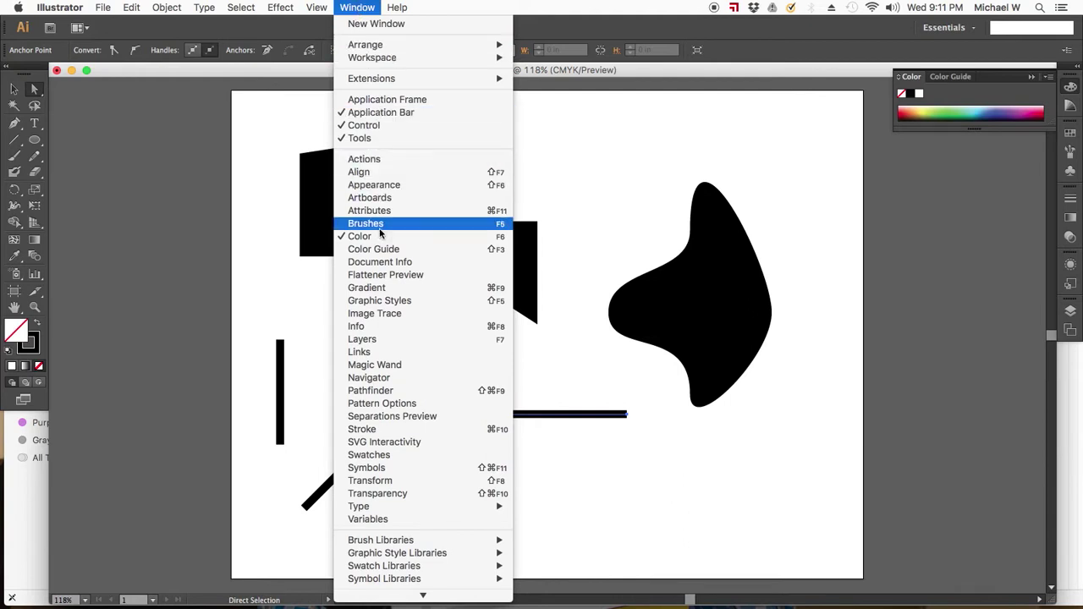
pyautogui.click(389, 431)
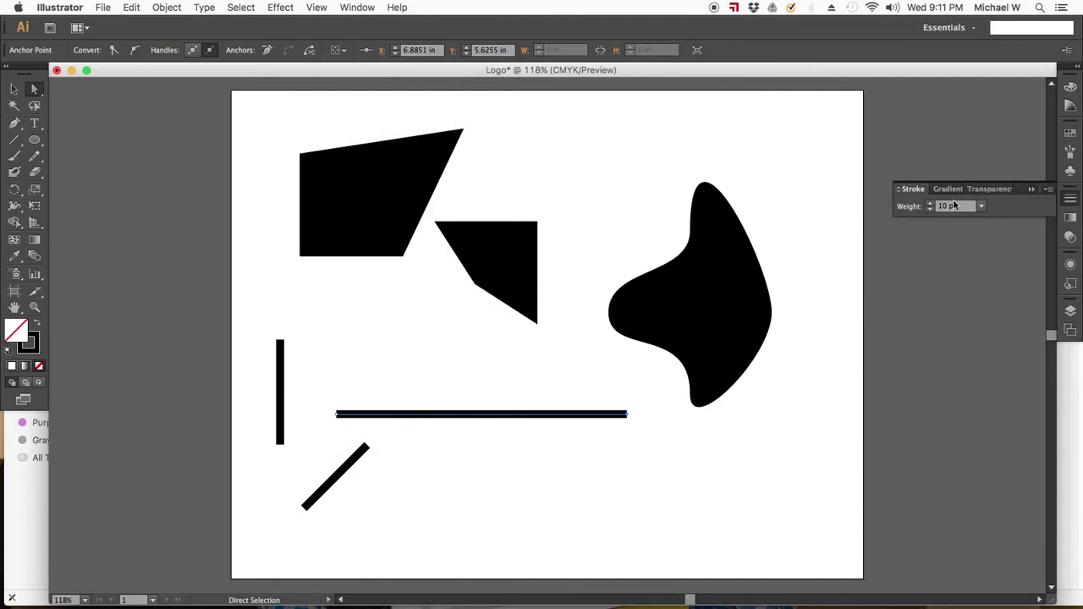
pyautogui.click(1048, 191)
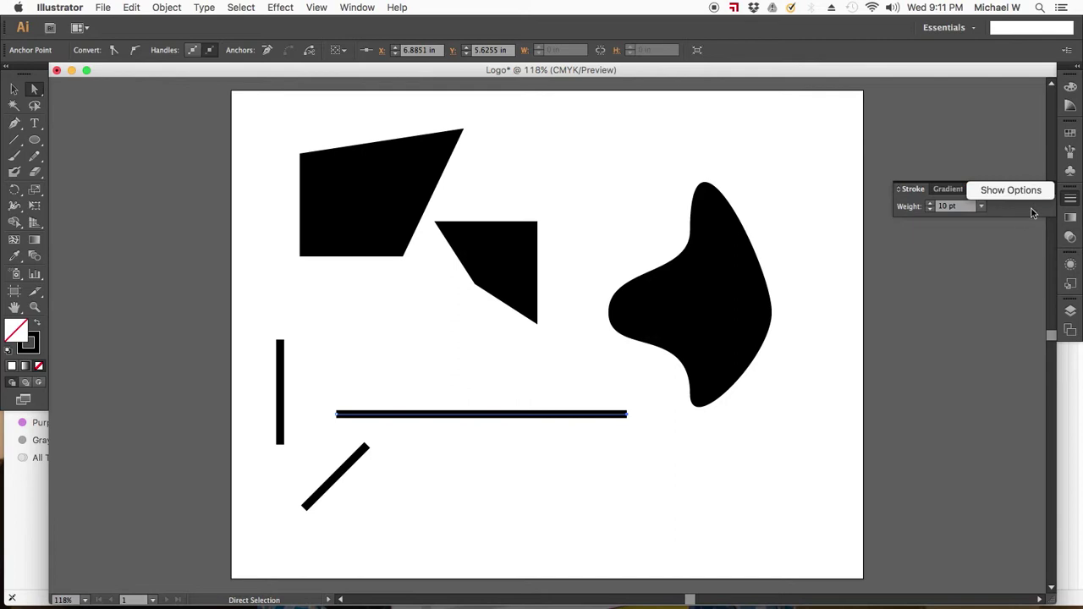
pyautogui.click(1030, 207)
pyautogui.click(1051, 192)
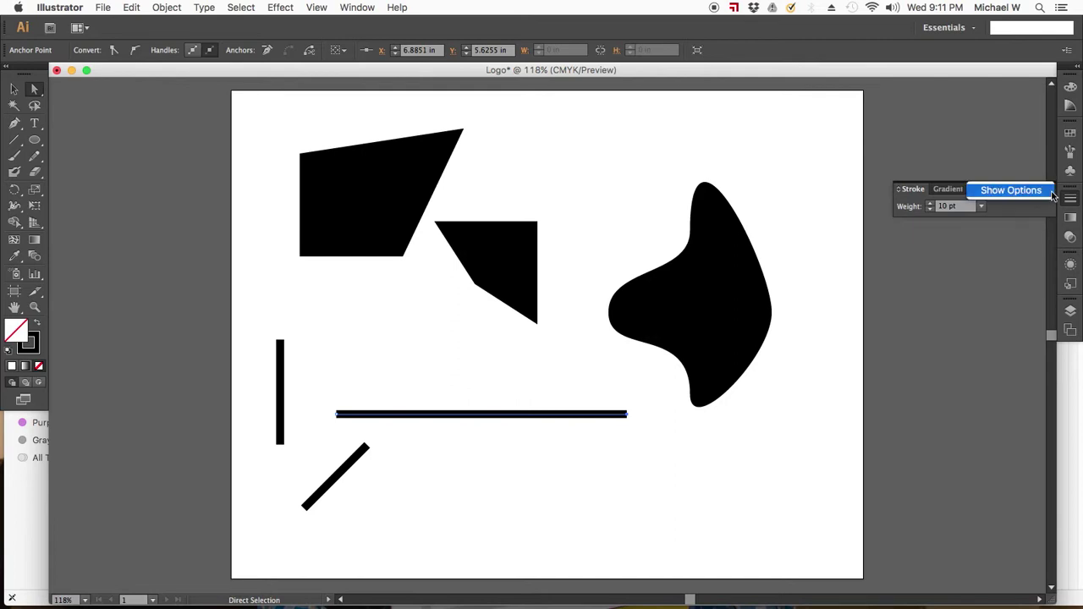
pyautogui.click(1031, 194)
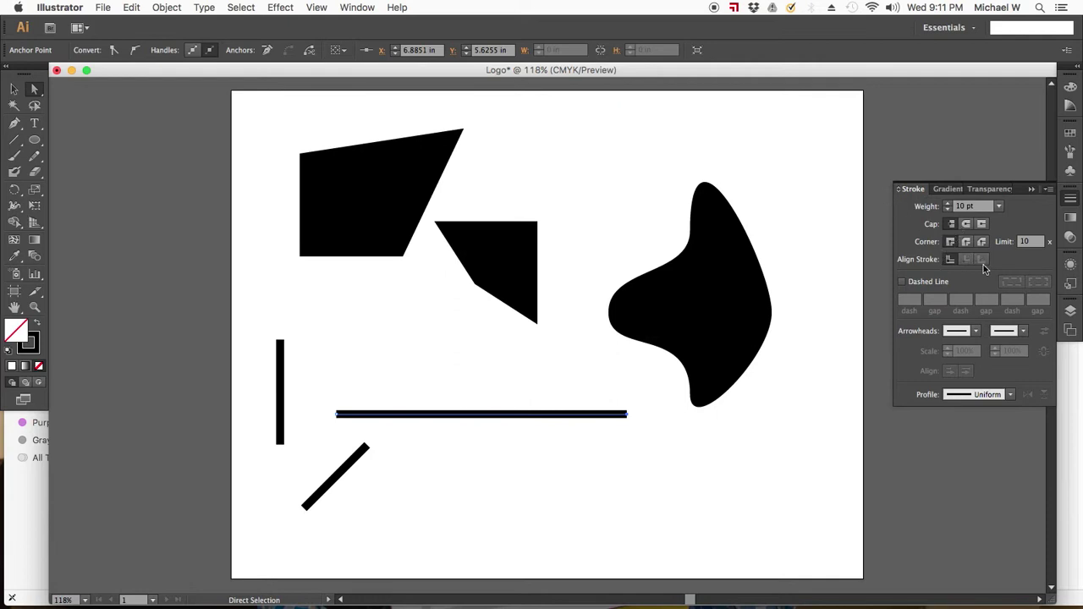
# Make the horizontal line dashed with a 12 pt dash and a 3 pt gap.
pyautogui.click(903, 283)
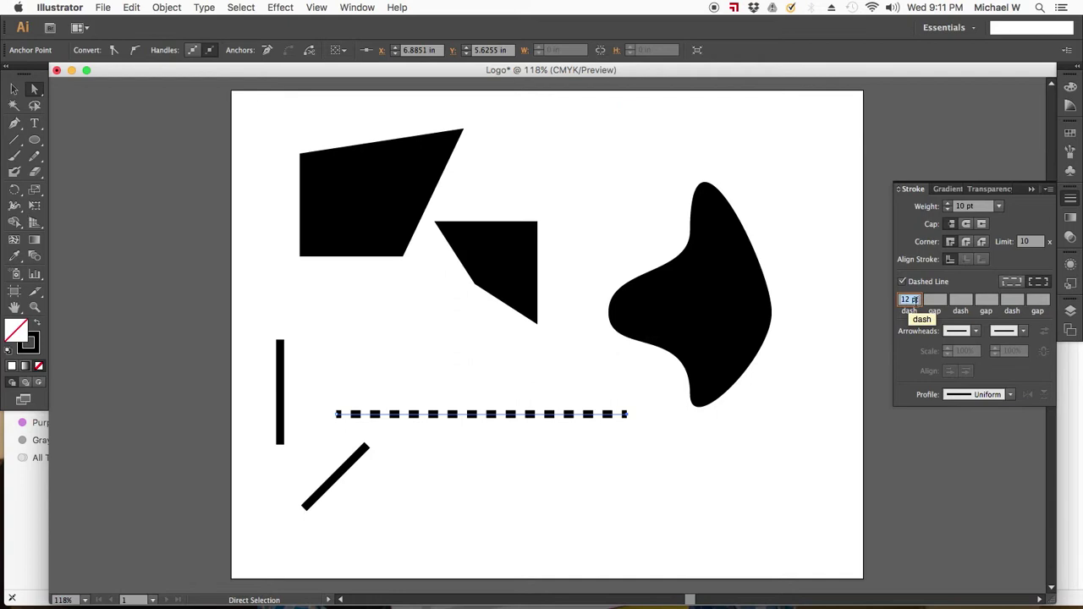
pyautogui.press('Tab')
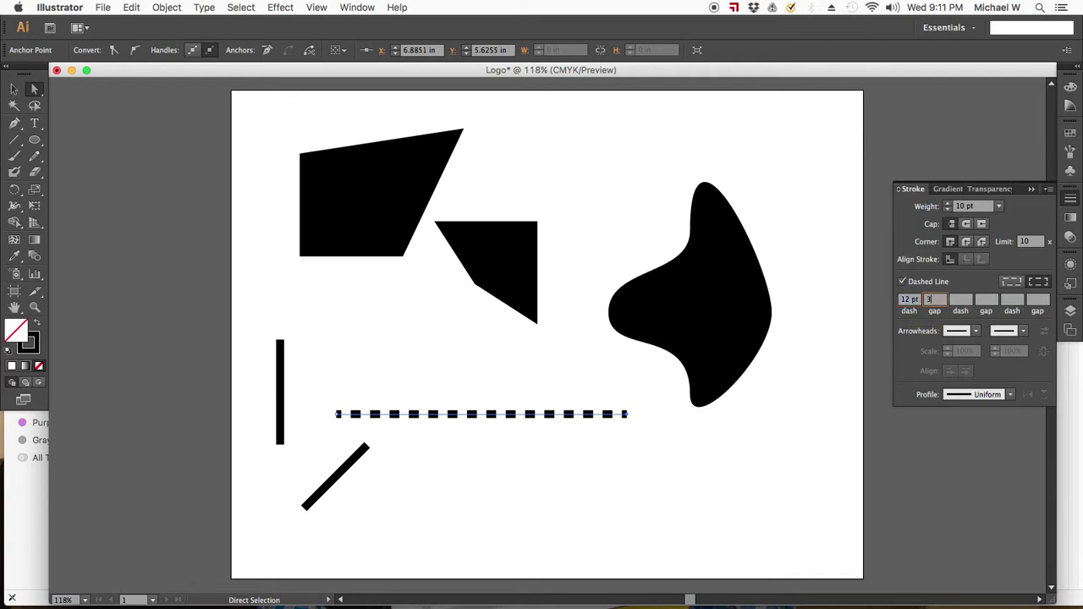
pyautogui.write('3')
pyautogui.press('Return')
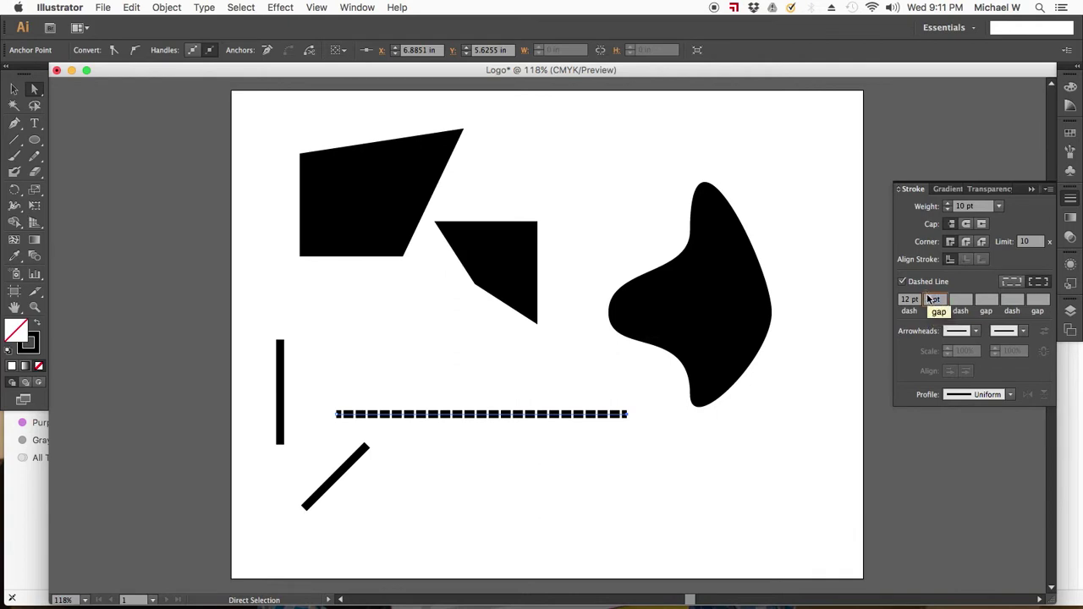
# Set the dashed line's gap to 15 pt and deselect the line.
pyautogui.write('15')
pyautogui.press('Return')
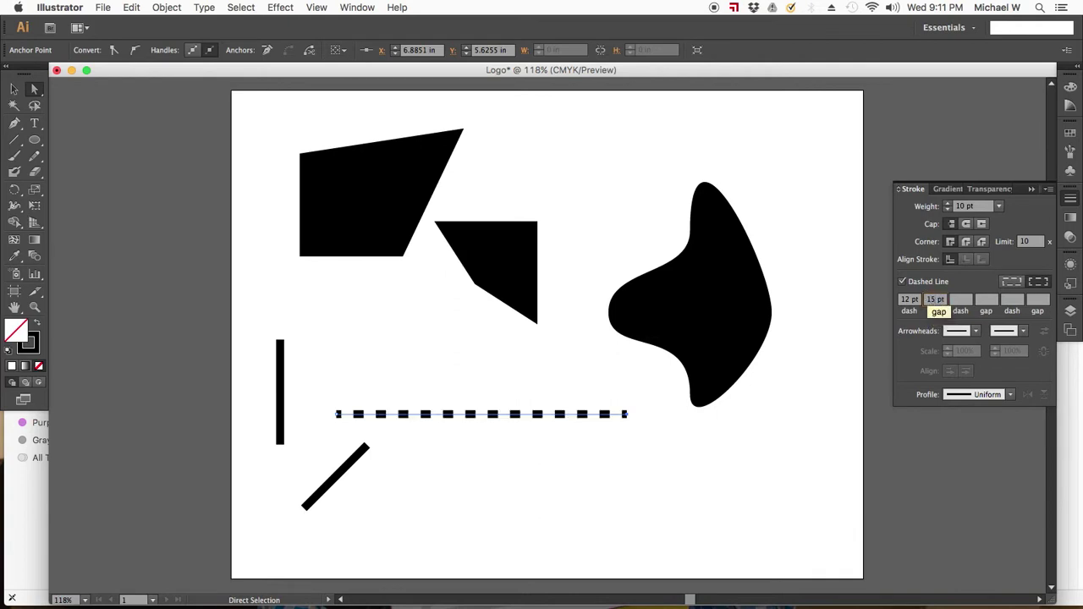
pyautogui.click(807, 462)
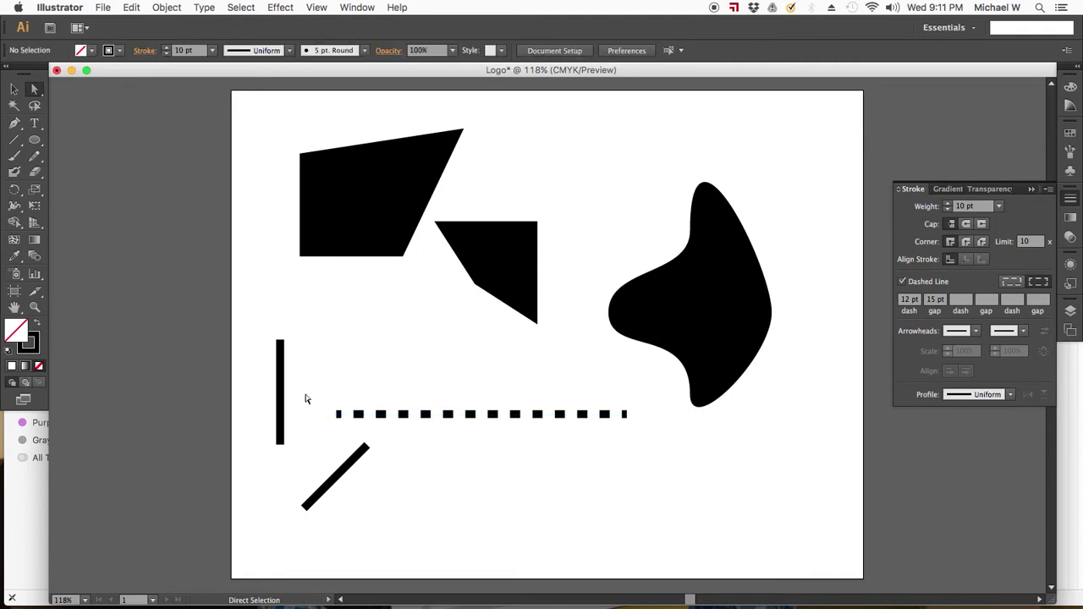
# Apply the pointing-hand arrowhead to the start point of the vertical line.
pyautogui.click(280, 359)
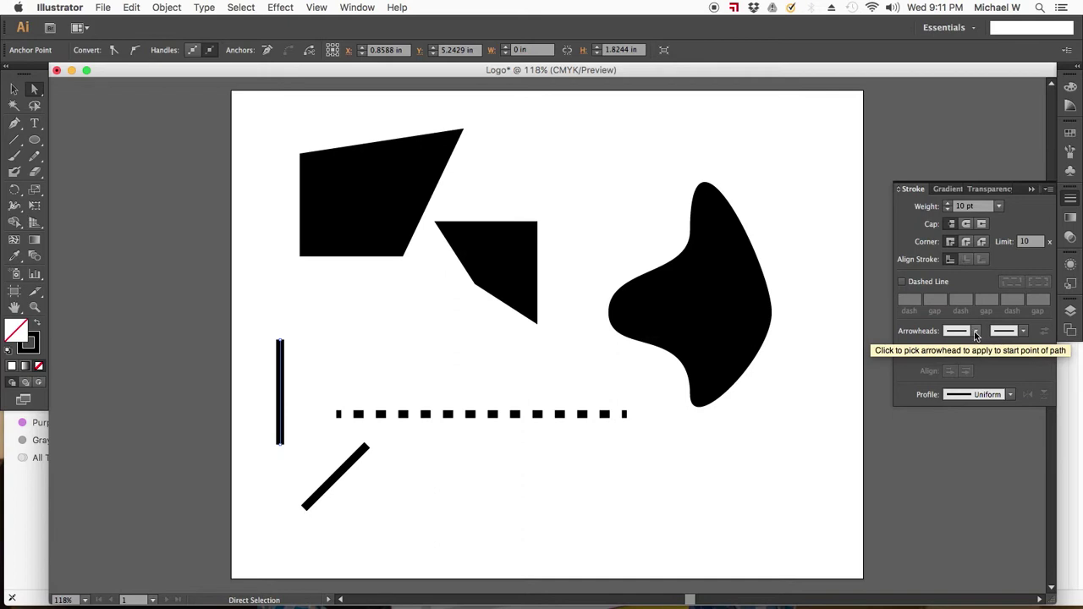
pyautogui.click(1049, 190)
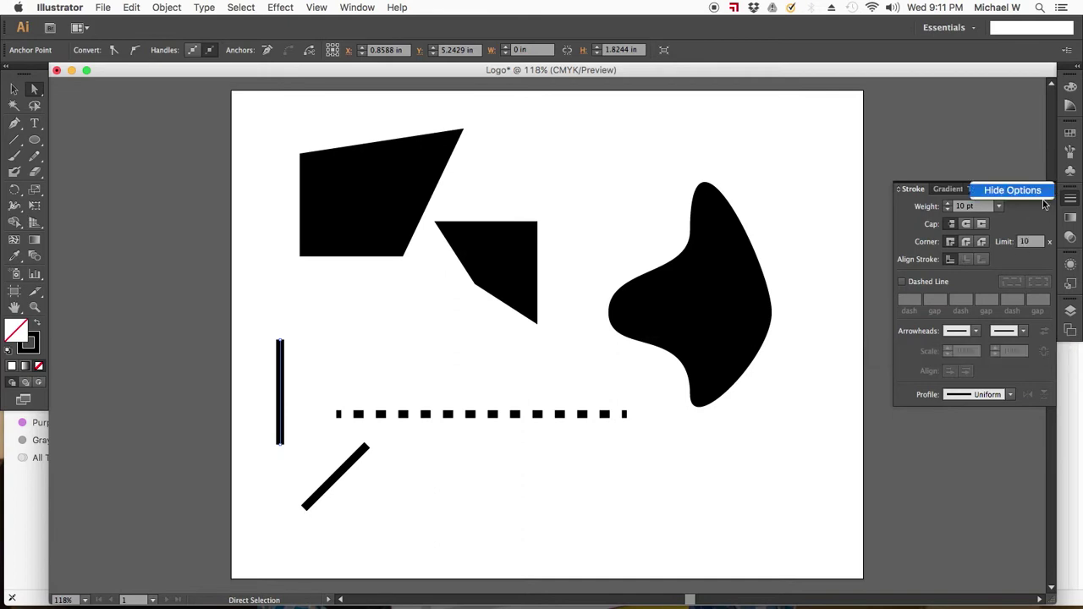
pyautogui.click(1037, 220)
pyautogui.click(978, 332)
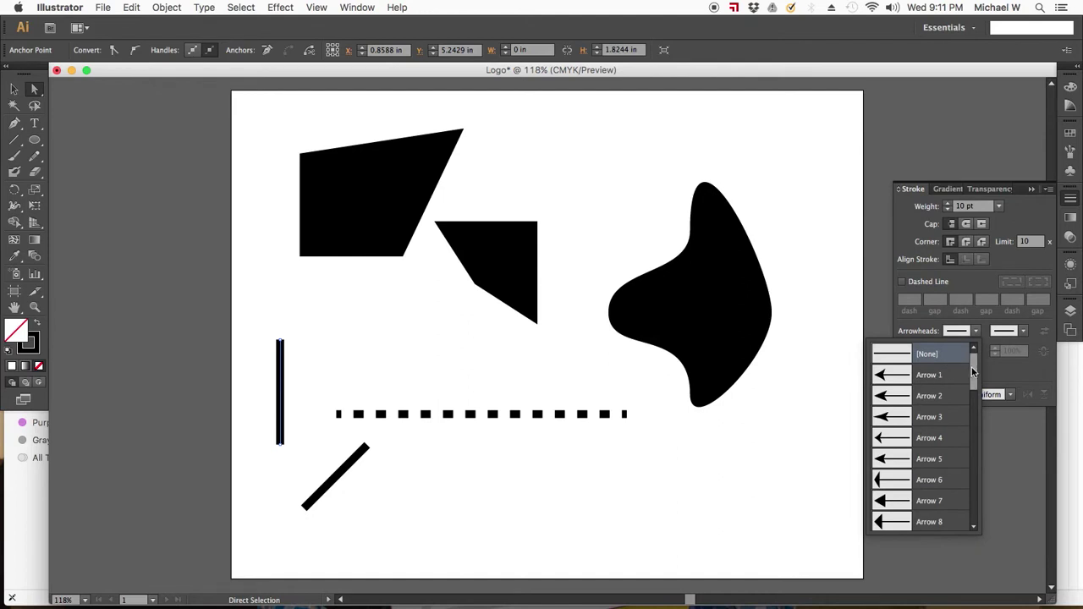
pyautogui.moveTo(972, 368); pyautogui.dragTo(970, 488)
pyautogui.moveTo(969, 509)
pyautogui.mouseDown()
pyautogui.moveTo(971, 490)
pyautogui.moveTo(973, 509)
pyautogui.mouseUp()
pyautogui.click(925, 446)
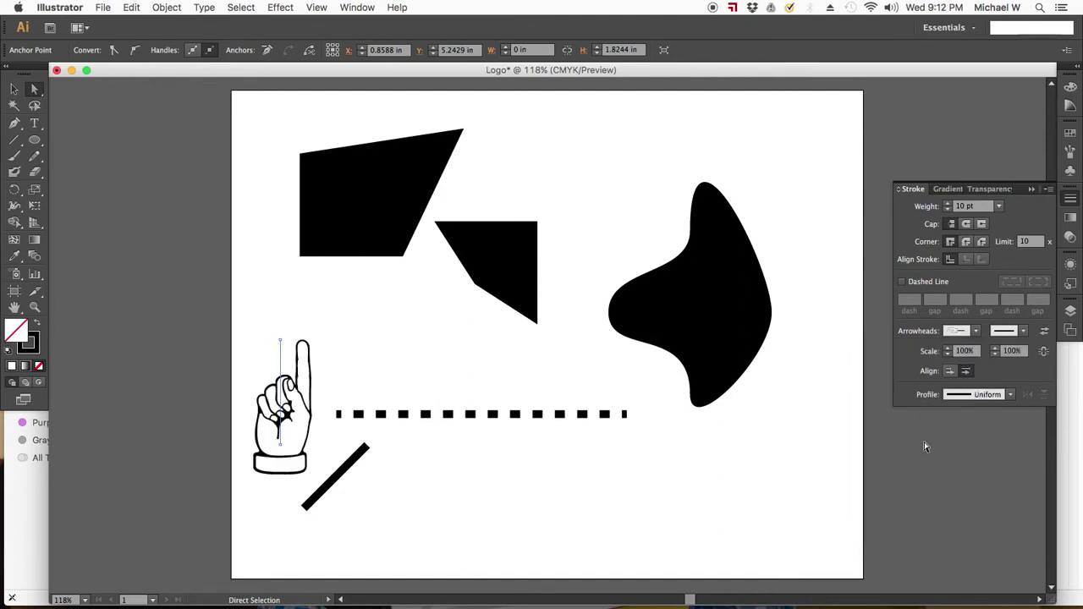
# Reduce the scale of the vertical line's start arrowhead step by step to 93%.
pyautogui.click(948, 356)
pyautogui.click(948, 356)
pyautogui.click(948, 356)
pyautogui.click(948, 356)
pyautogui.click(948, 356)
pyautogui.click(948, 355)
pyautogui.click(948, 355)
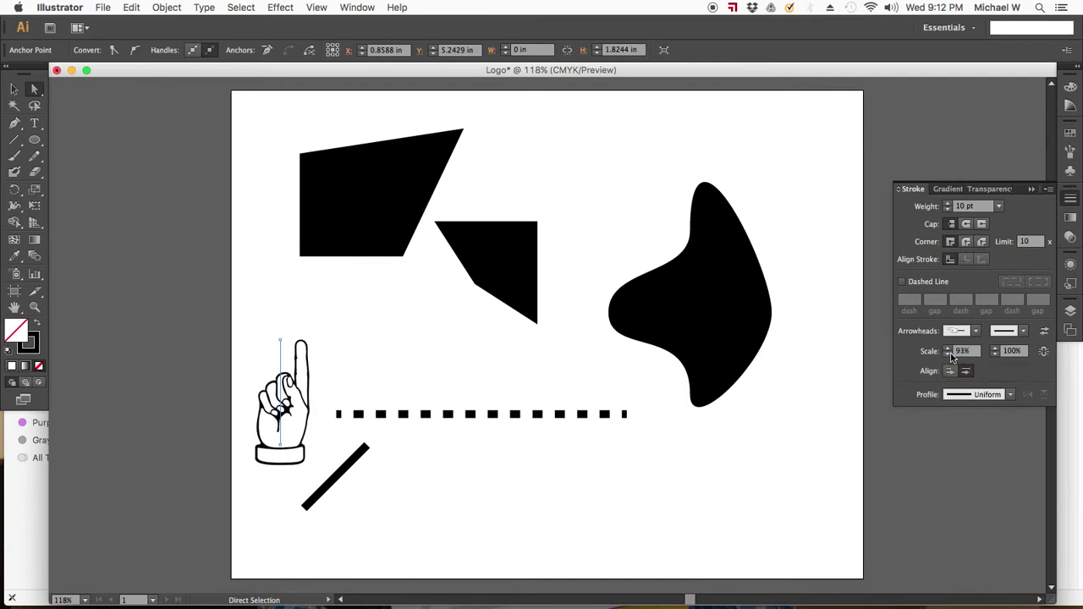
# Set the scale of the vertical line's hand arrowhead to 25% and deselect the line.
pyautogui.doubleClick(961, 352)
pyautogui.write('25')
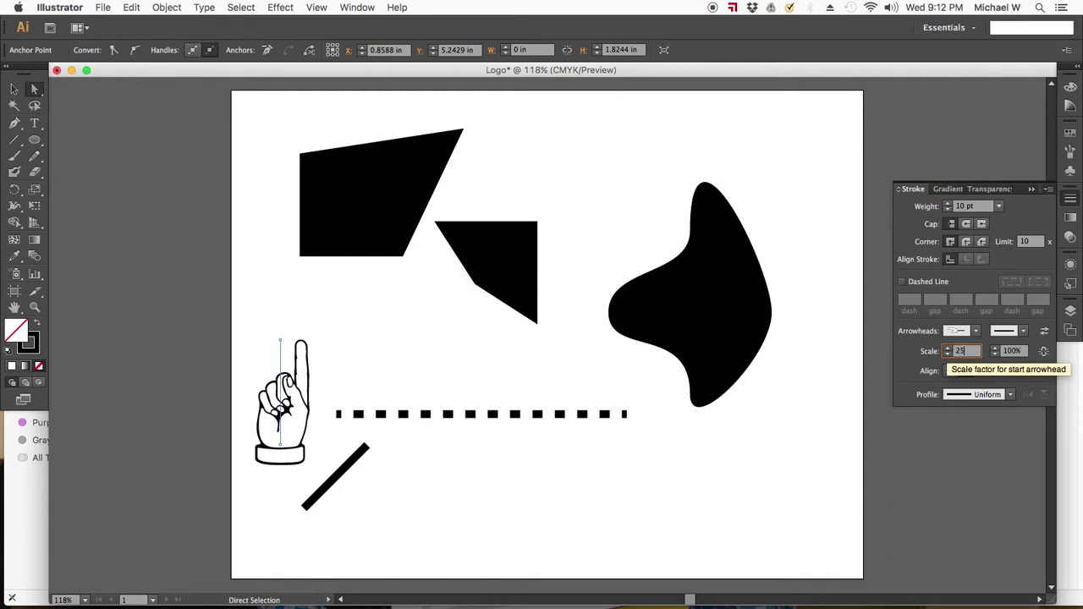
pyautogui.press('Return')
pyautogui.click(345, 366)
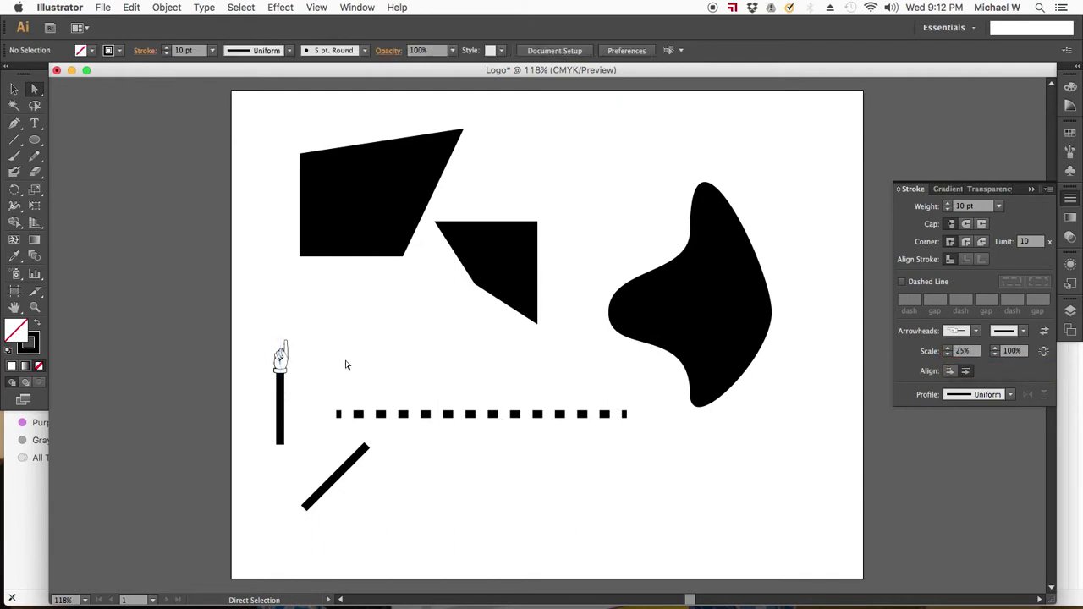
# Draw a wavy path of three smooth anchor points with the Pen tool below the black curved shape.
pyautogui.click(14, 123)
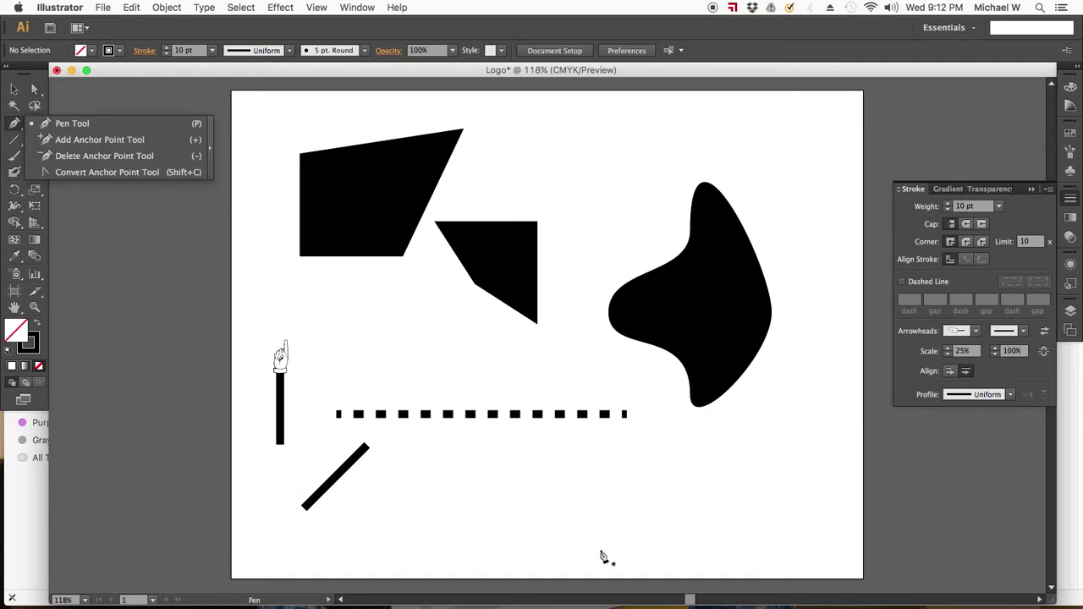
pyautogui.moveTo(599, 554); pyautogui.dragTo(599, 514)
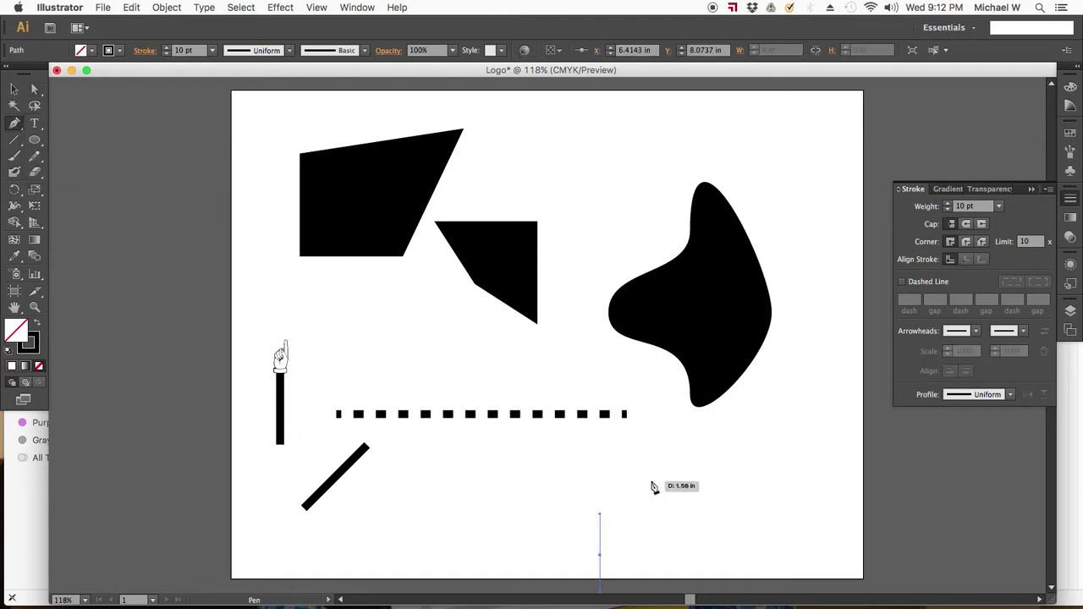
pyautogui.moveTo(651, 482); pyautogui.dragTo(682, 486)
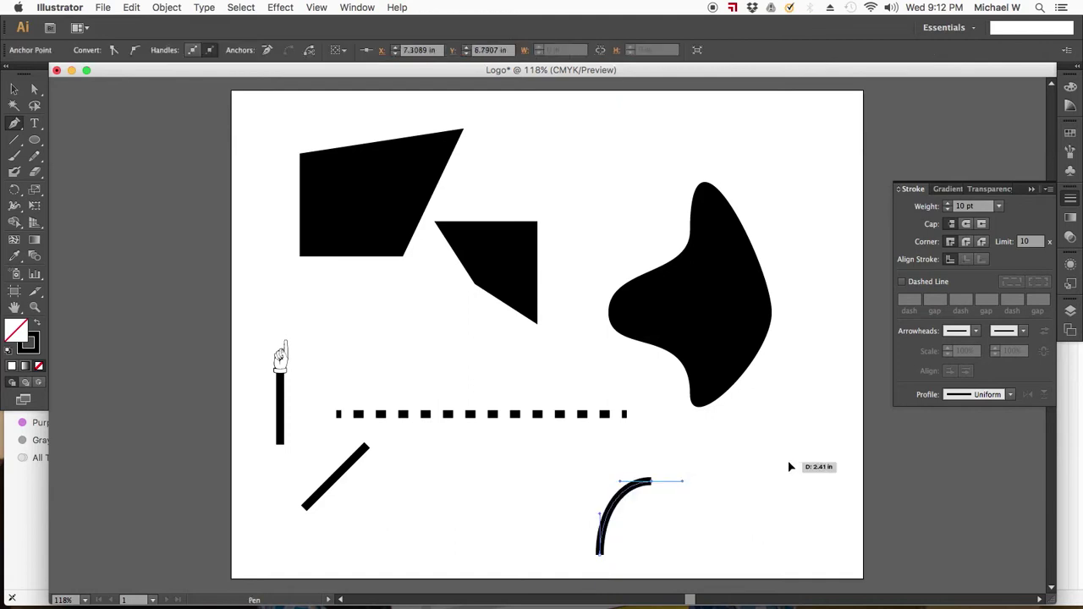
pyautogui.moveTo(788, 482); pyautogui.dragTo(792, 408)
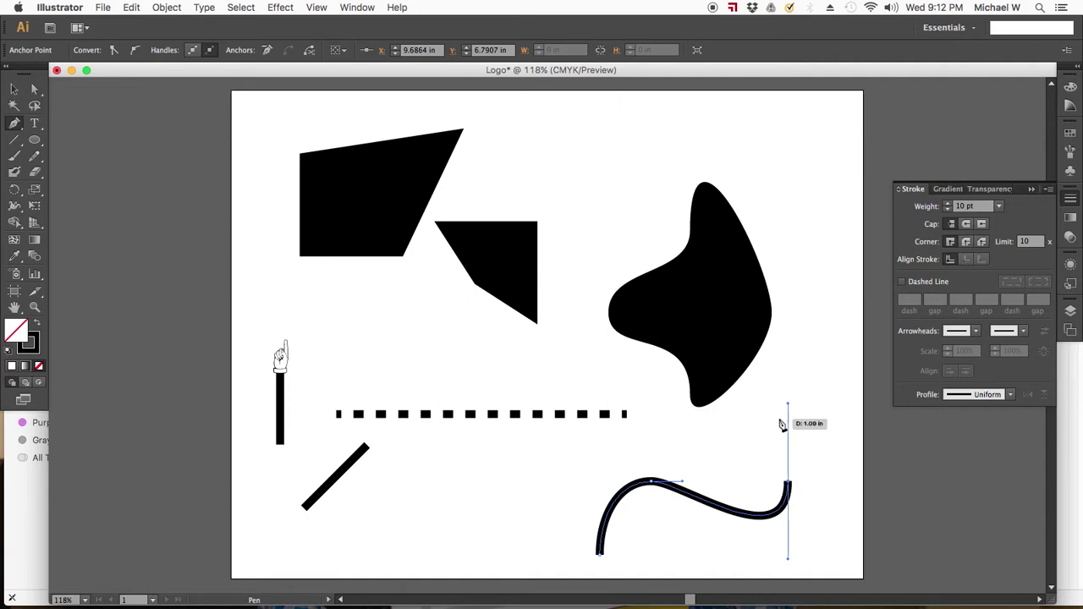
# Close the wavy path at its start point with a smooth anchor, forming a figure-eight loop.
pyautogui.click(599, 555)
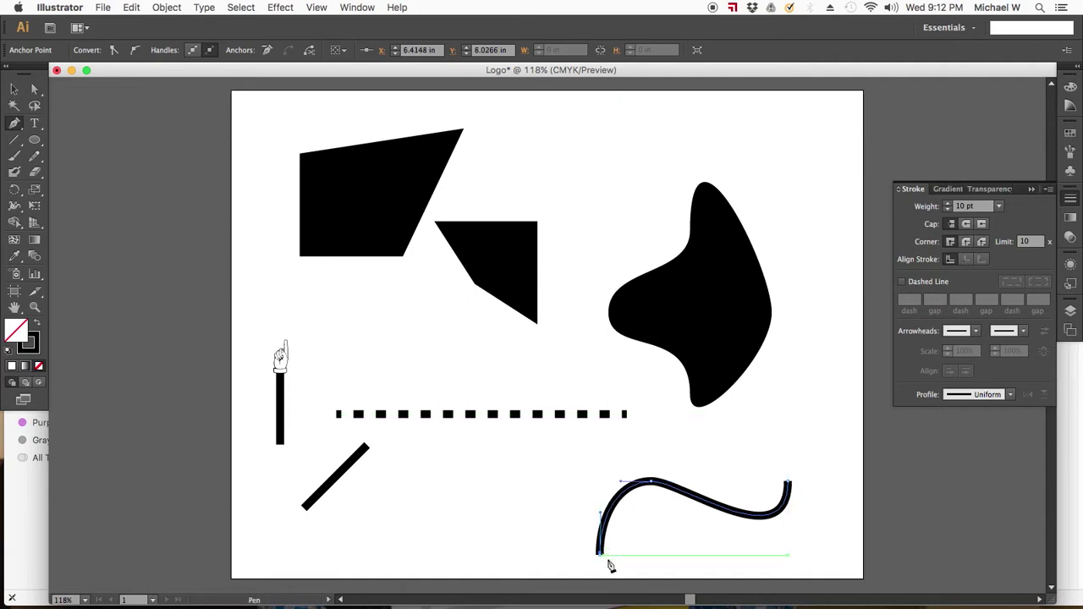
pyautogui.press('super+z')
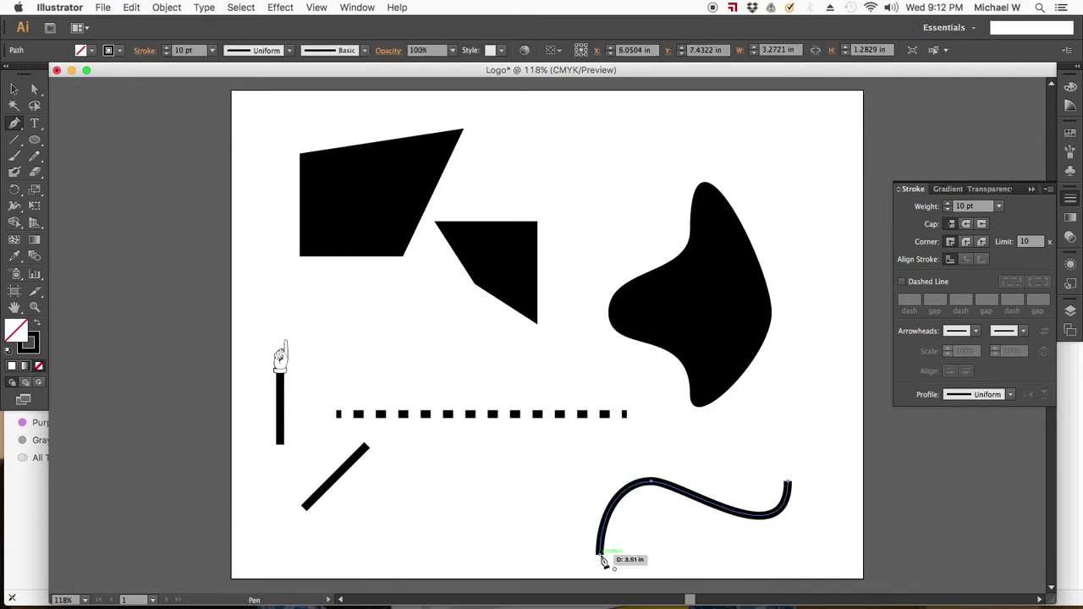
pyautogui.moveTo(599, 555); pyautogui.dragTo(573, 530)
# Reshape the figure-eight's lower-left curve by pulling its anchor's direction handle further up and outward, and deselect the path.
pyautogui.click(34, 89)
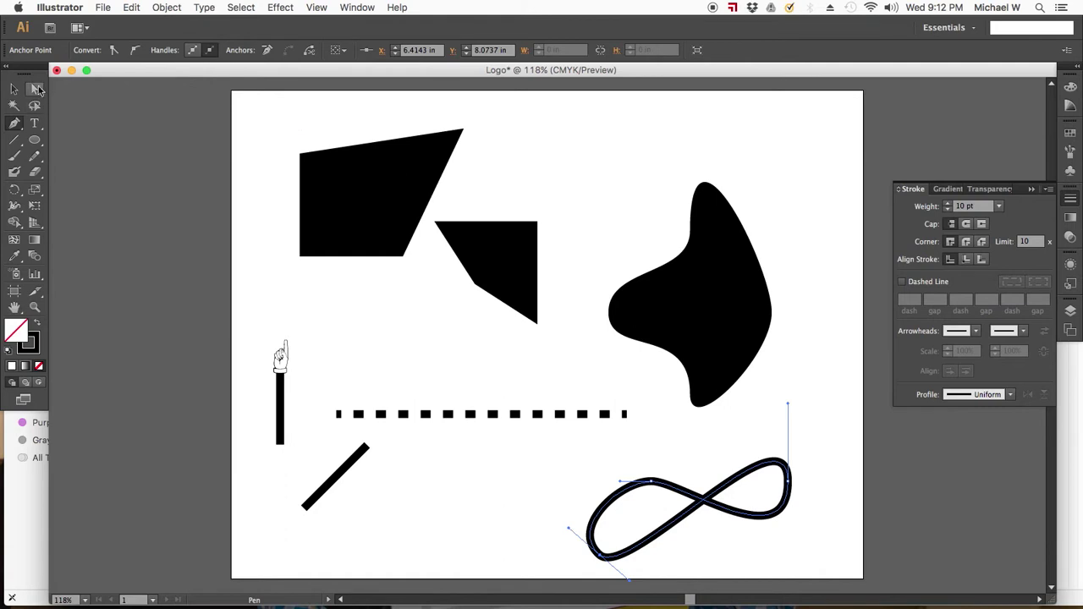
pyautogui.moveTo(569, 532); pyautogui.dragTo(560, 514)
pyautogui.click(601, 465)
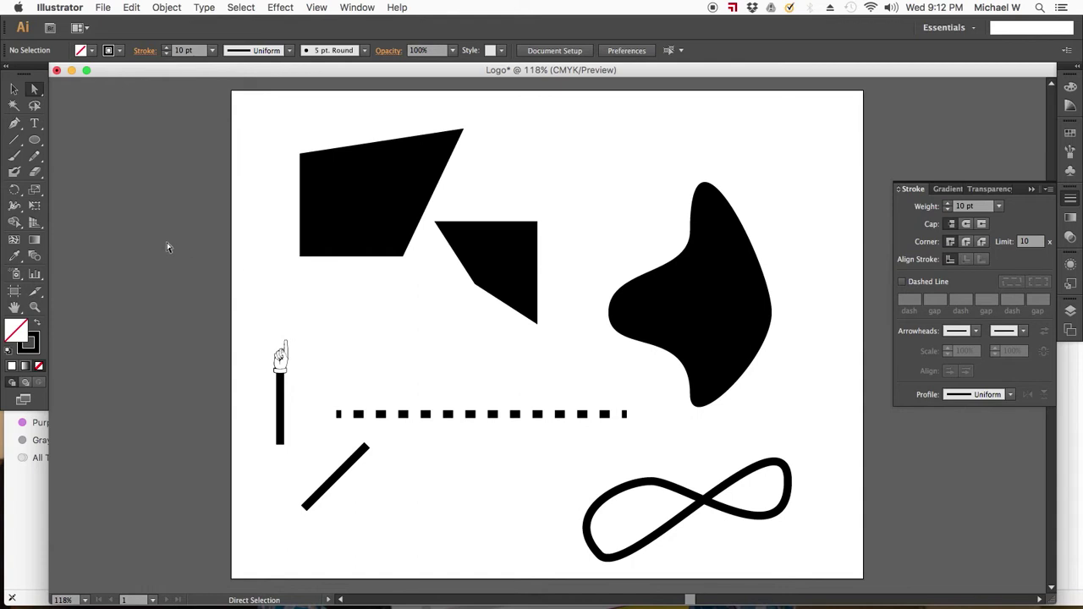
# Delete all artwork from the artboard and activate the Rectangle tool.
pyautogui.press('super+a')
pyautogui.press('Delete')
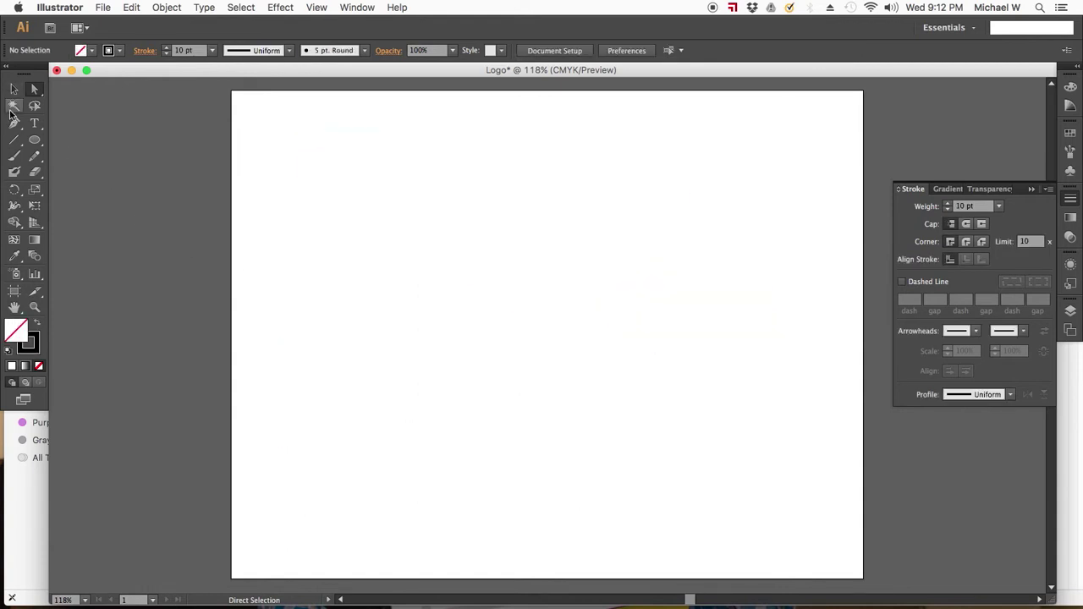
pyautogui.click(33, 141)
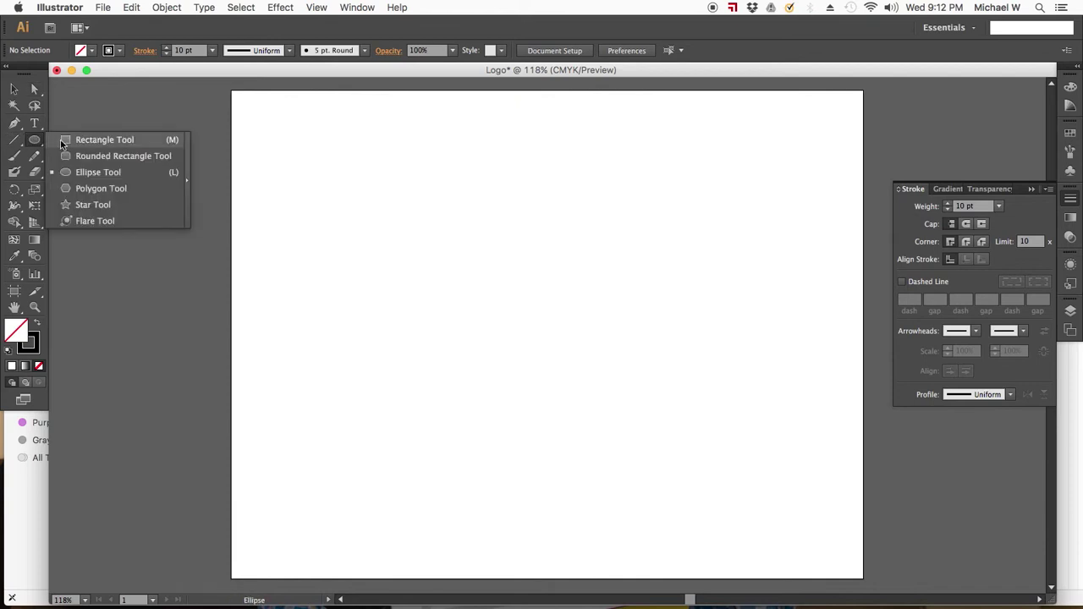
pyautogui.click(60, 141)
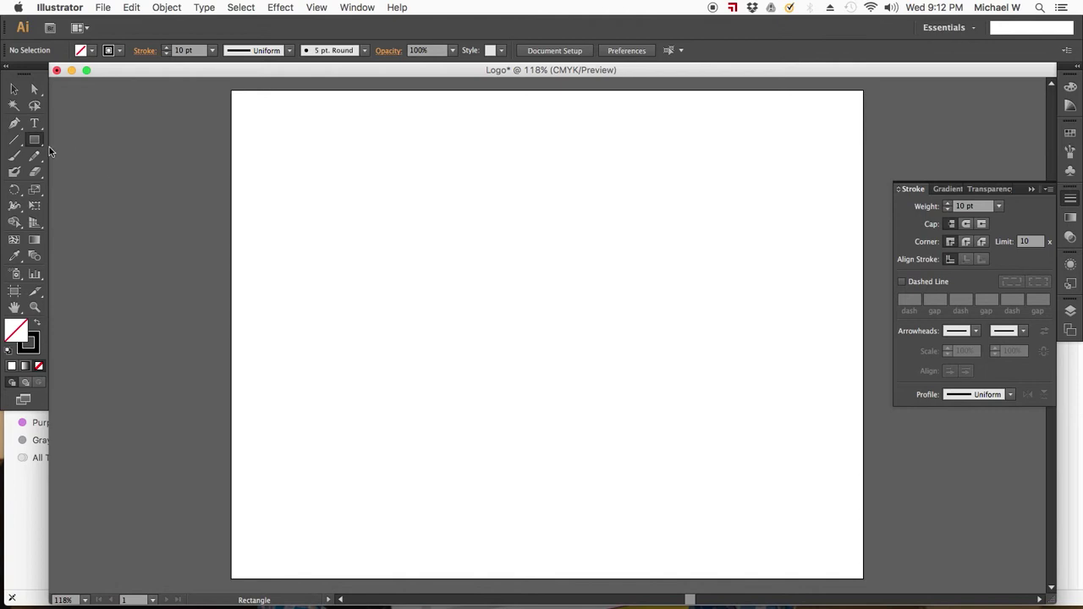
# Draw a square about 1.59 in wide and, beside it, a tall narrow rectangle about 0.59 by 4.25 in.
pyautogui.click(37, 142)
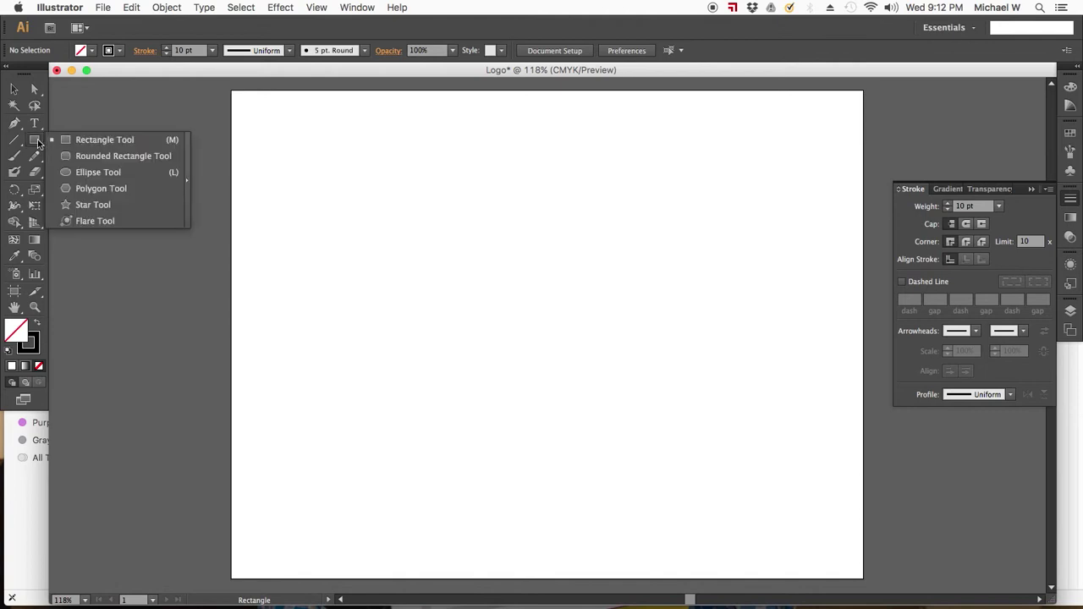
pyautogui.click(143, 145)
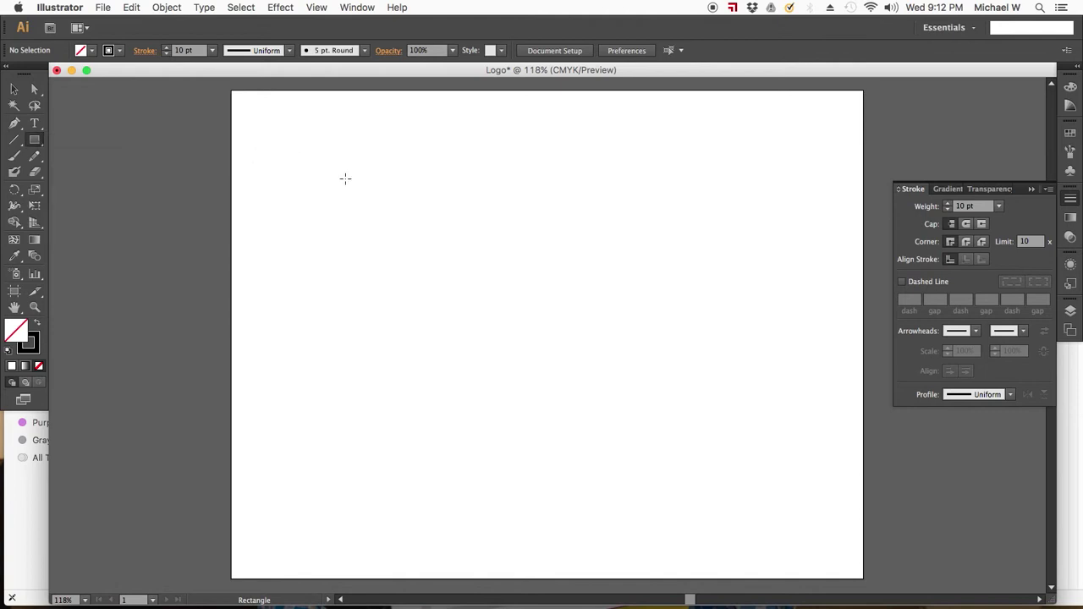
pyautogui.moveTo(345, 178); pyautogui.dragTo(437, 261)
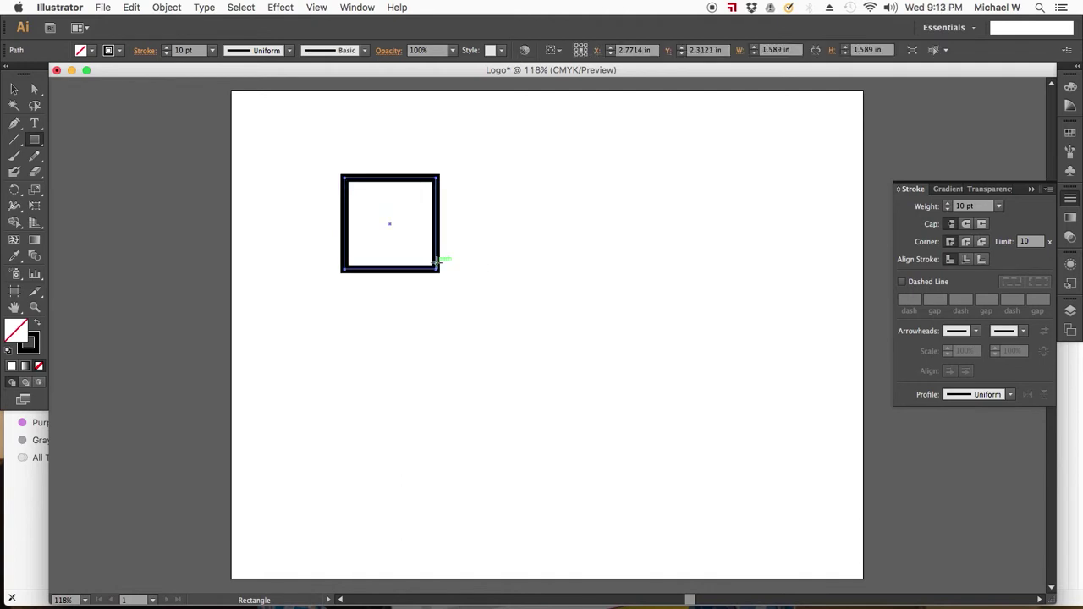
pyautogui.moveTo(513, 138); pyautogui.dragTo(546, 381)
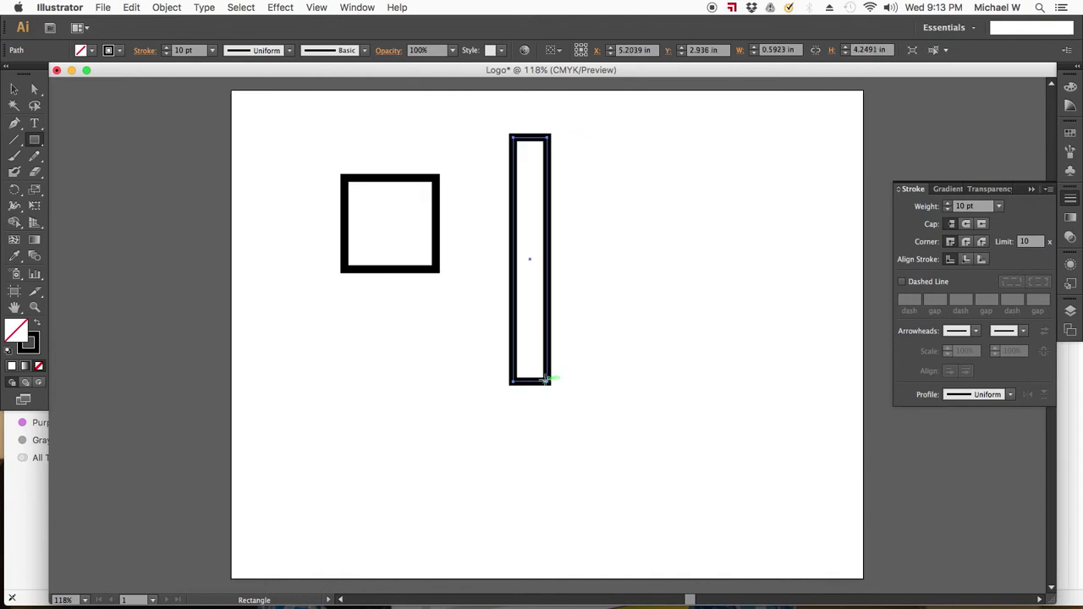
# Create a rectangle with an exact width and height of 4 in beside the tall narrow one.
pyautogui.click(653, 224)
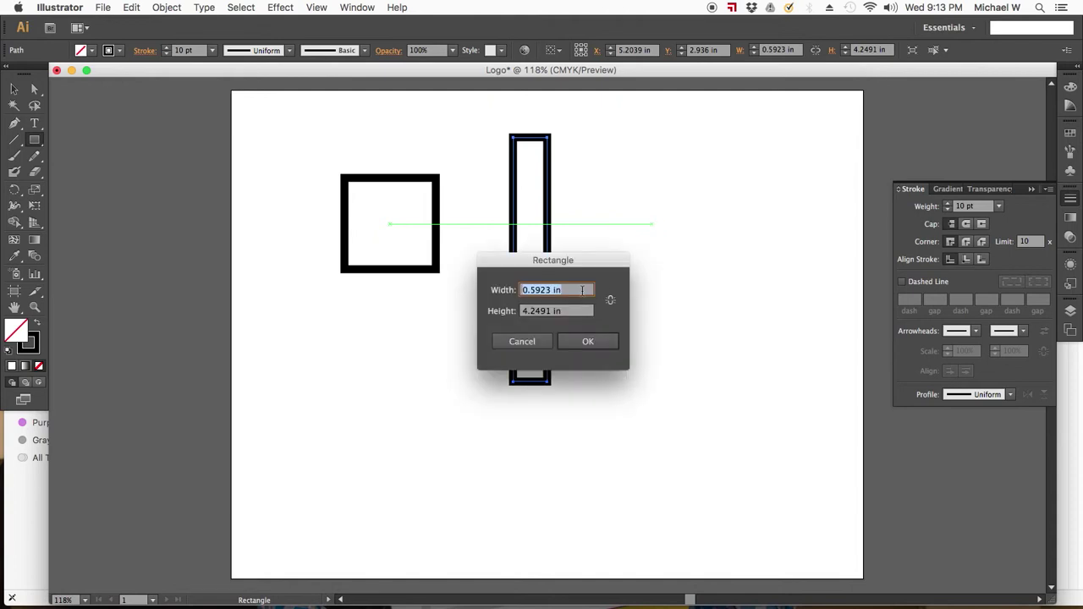
pyautogui.write('4')
pyautogui.press('Tab')
pyautogui.write('4')
pyautogui.press('Tab')
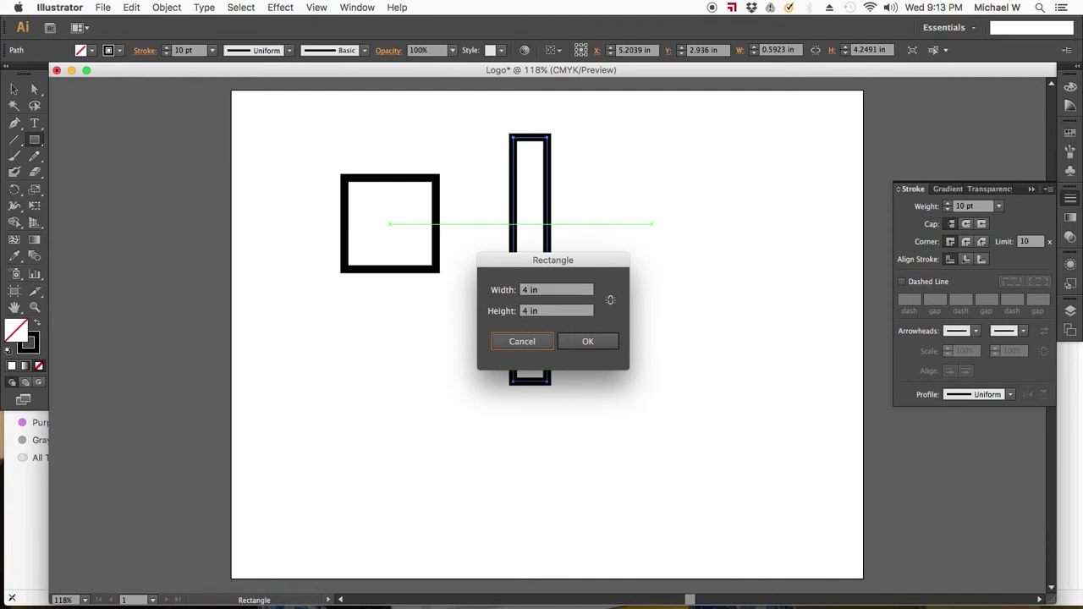
pyautogui.click(598, 342)
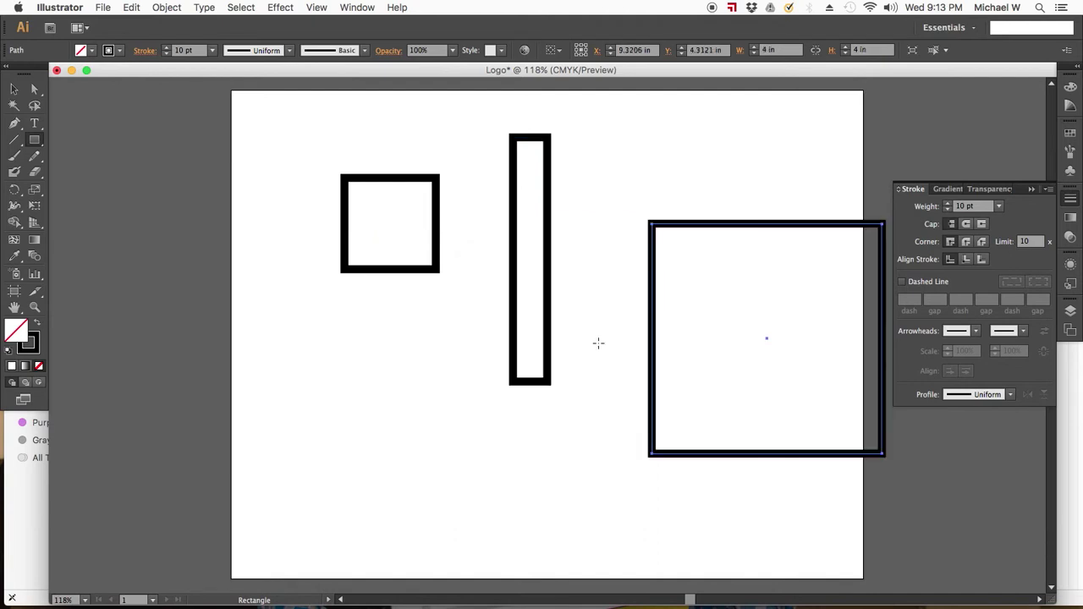
# Move the 4 in square to near the middle of the artboard and delete the small square and the tall rectangle.
pyautogui.click(13, 89)
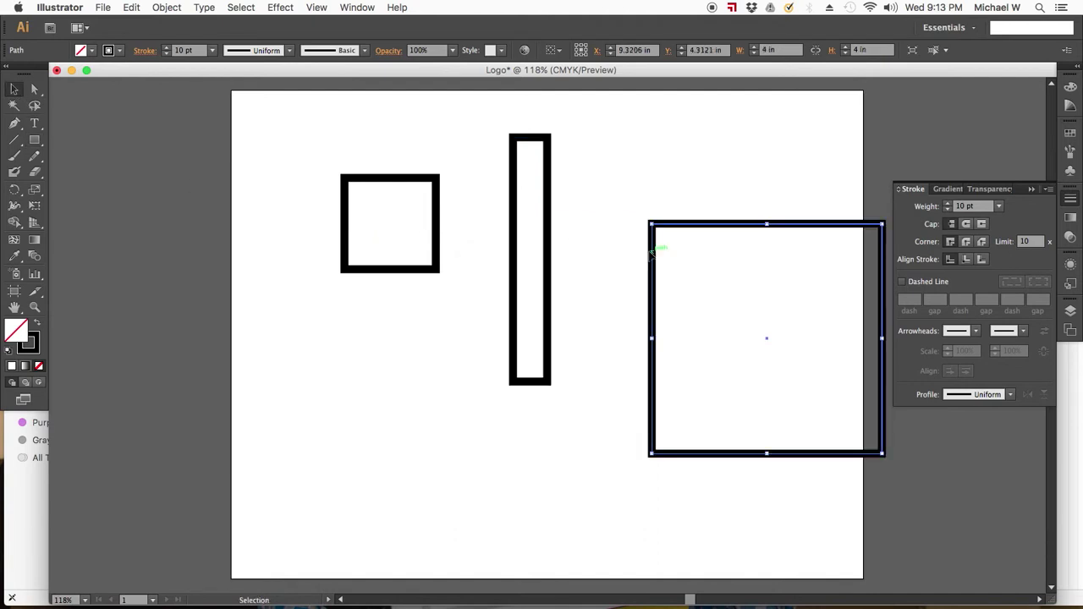
pyautogui.moveTo(282, 175); pyautogui.dragTo(399, 283)
pyautogui.press('Delete')
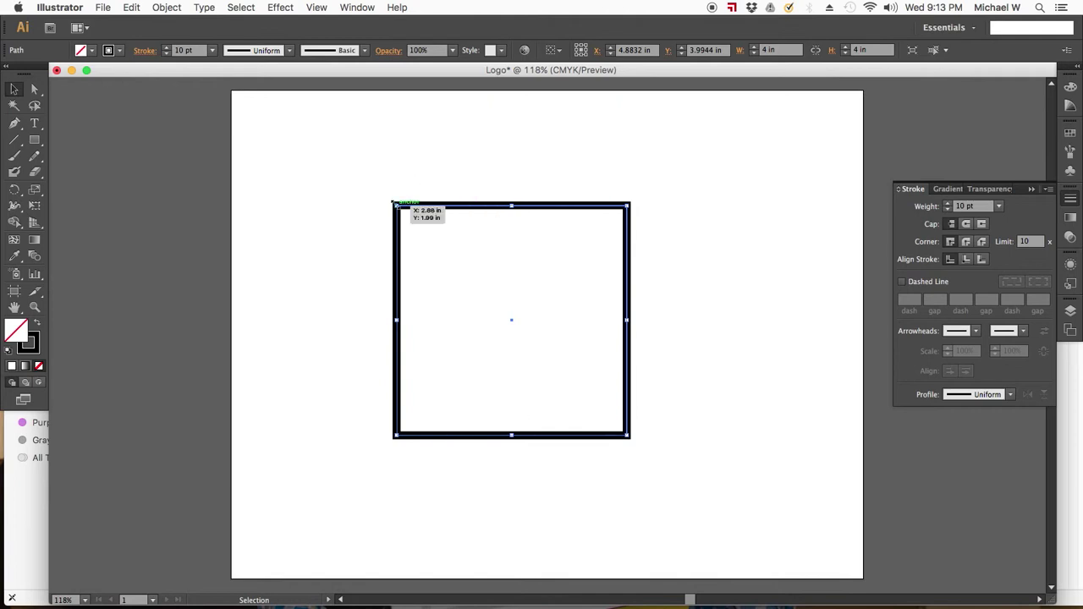
# Try resizing the square from its upper-left corner to about 2.29 in square and to about 1.67 by 3.95 in, undoing each change.
pyautogui.moveTo(394, 204); pyautogui.dragTo(475, 304)
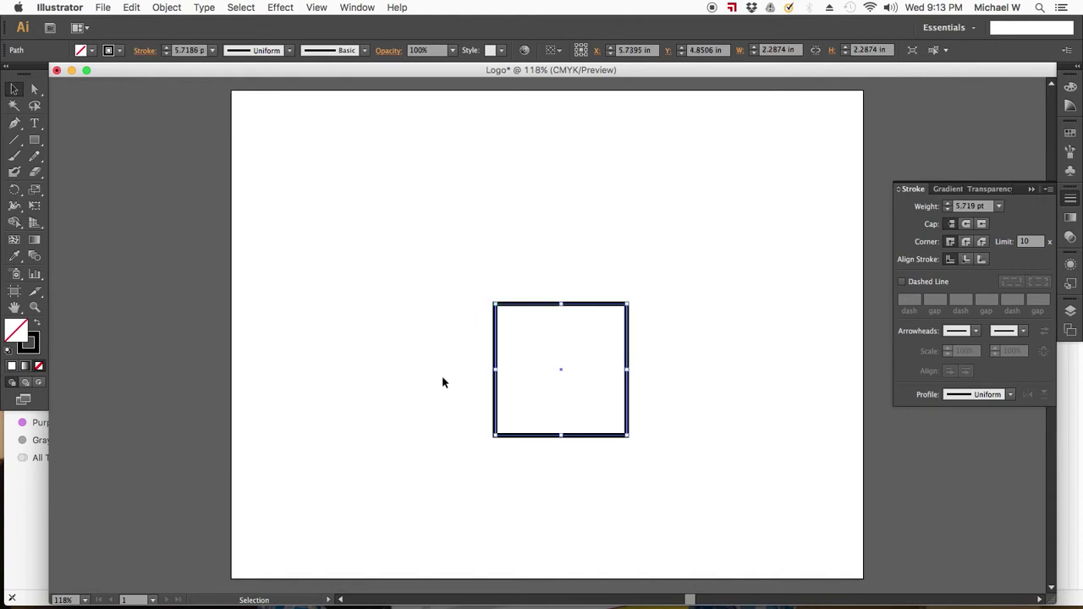
pyautogui.press('super+z')
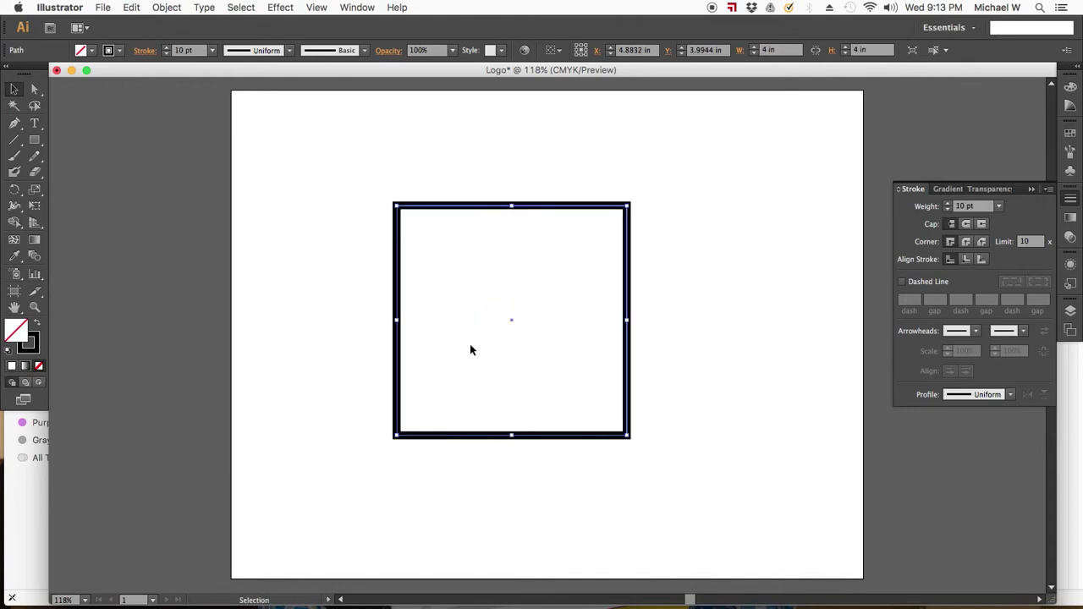
pyautogui.moveTo(395, 207); pyautogui.dragTo(530, 209)
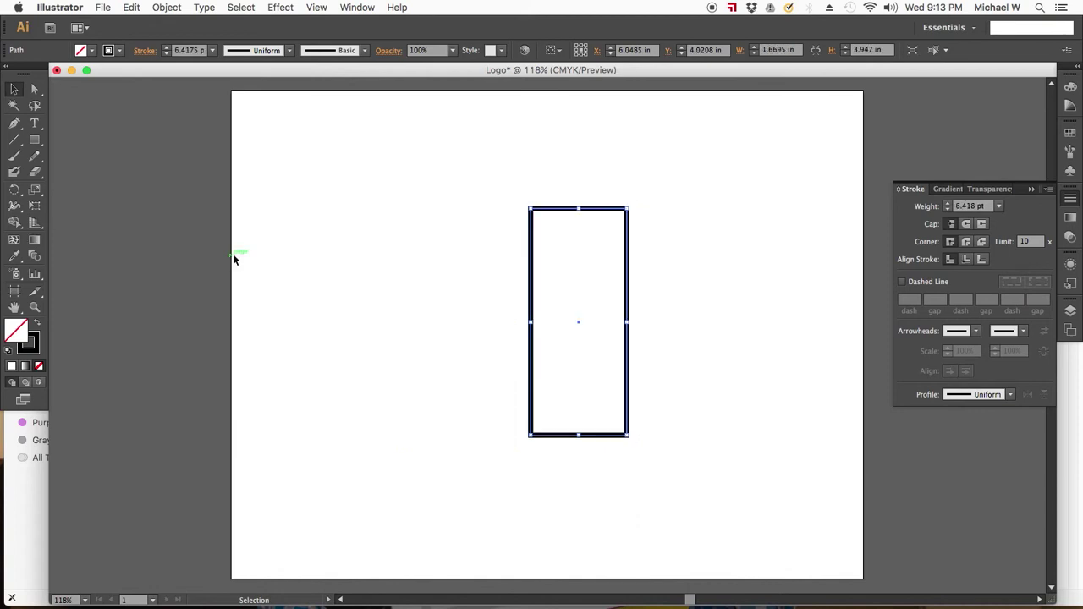
pyautogui.press('super+z')
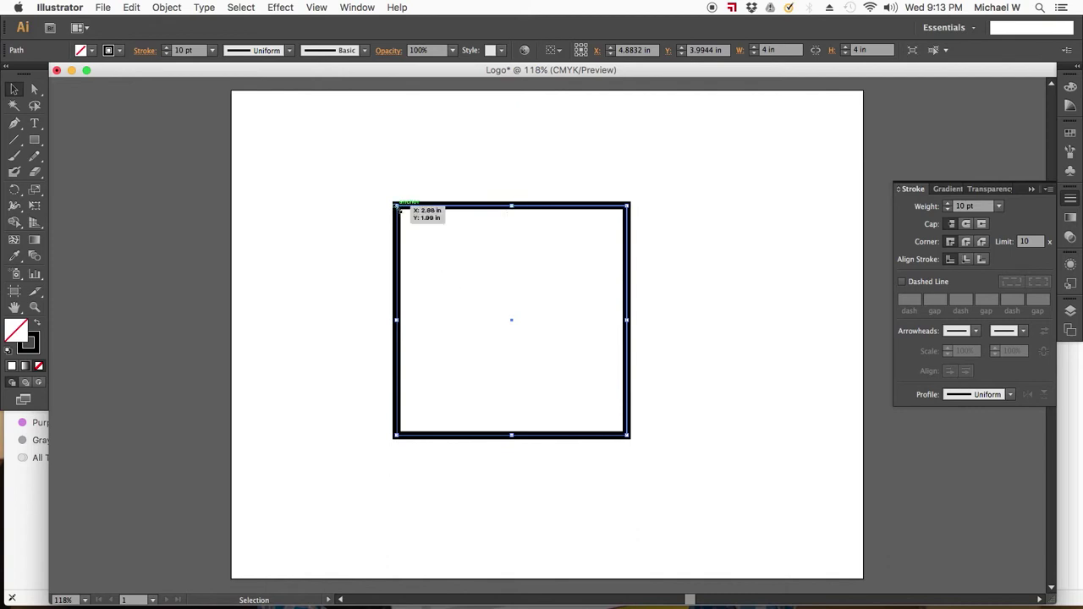
# Try resizing the square inward from its upper-left corner and from its left side, undo both changes and deselect it.
pyautogui.moveTo(397, 207); pyautogui.dragTo(443, 254)
pyautogui.press('super+z')
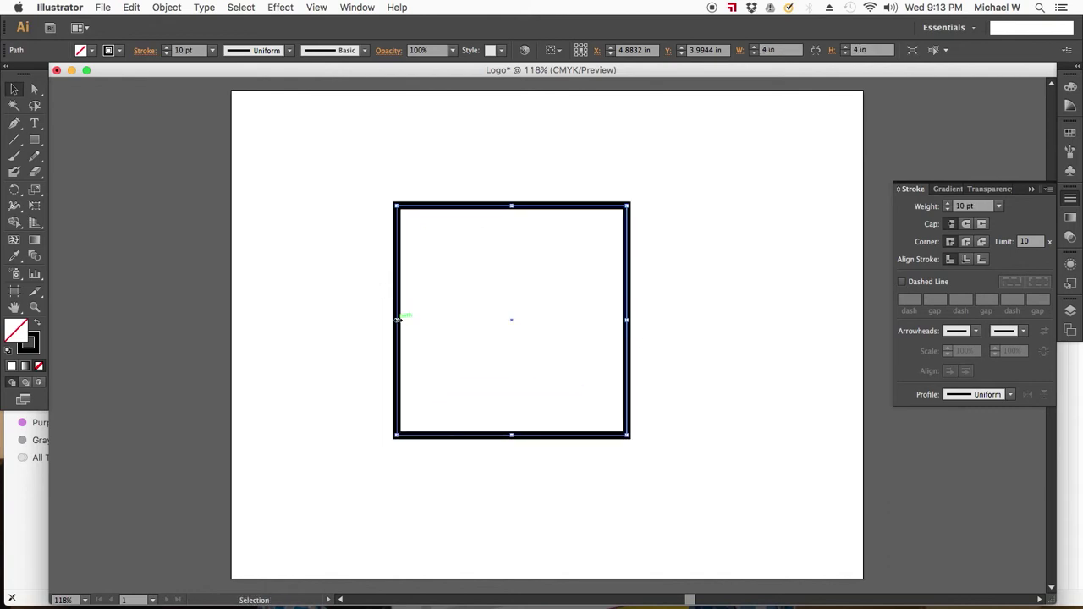
pyautogui.moveTo(397, 320); pyautogui.dragTo(449, 321)
pyautogui.press('super+z')
pyautogui.click(385, 191)
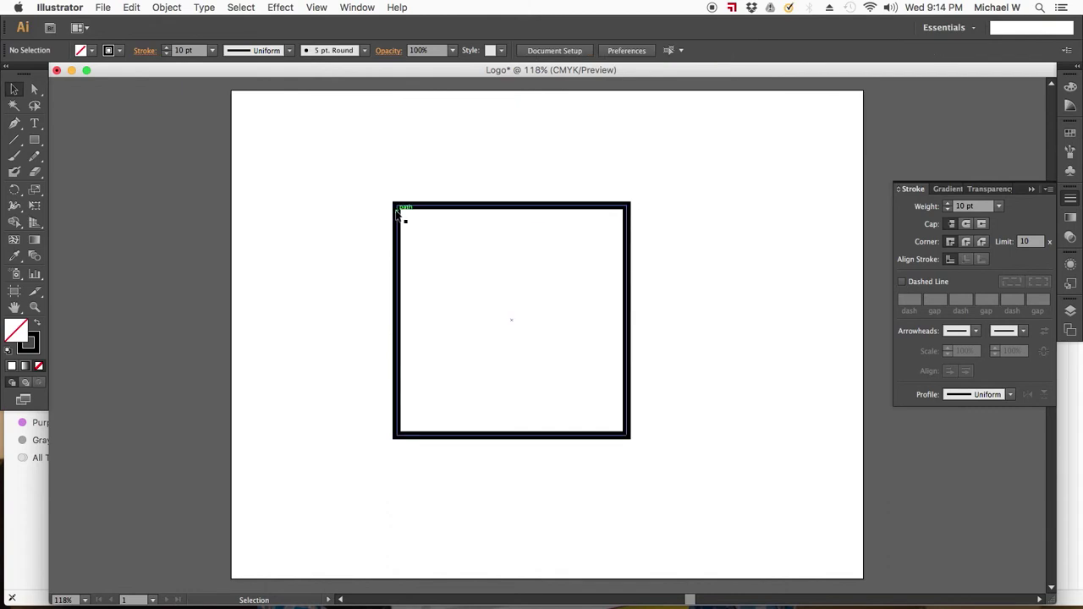
# Select the square and try rotating it freehand by 45° into a diamond twice, undoing each rotation.
pyautogui.click(400, 214)
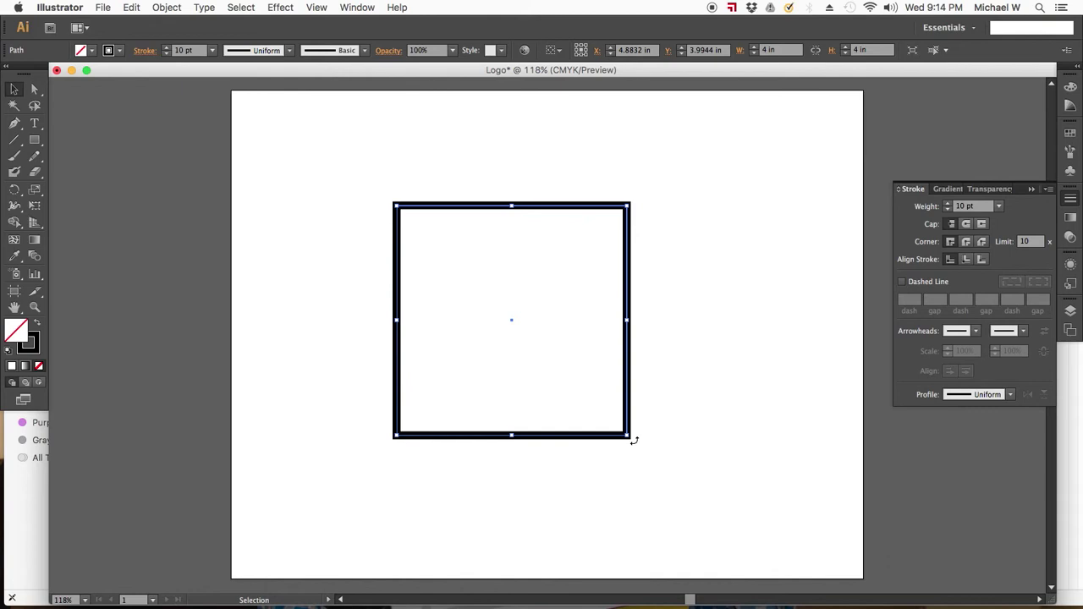
pyautogui.moveTo(634, 440); pyautogui.dragTo(511, 477)
pyautogui.press('super+z')
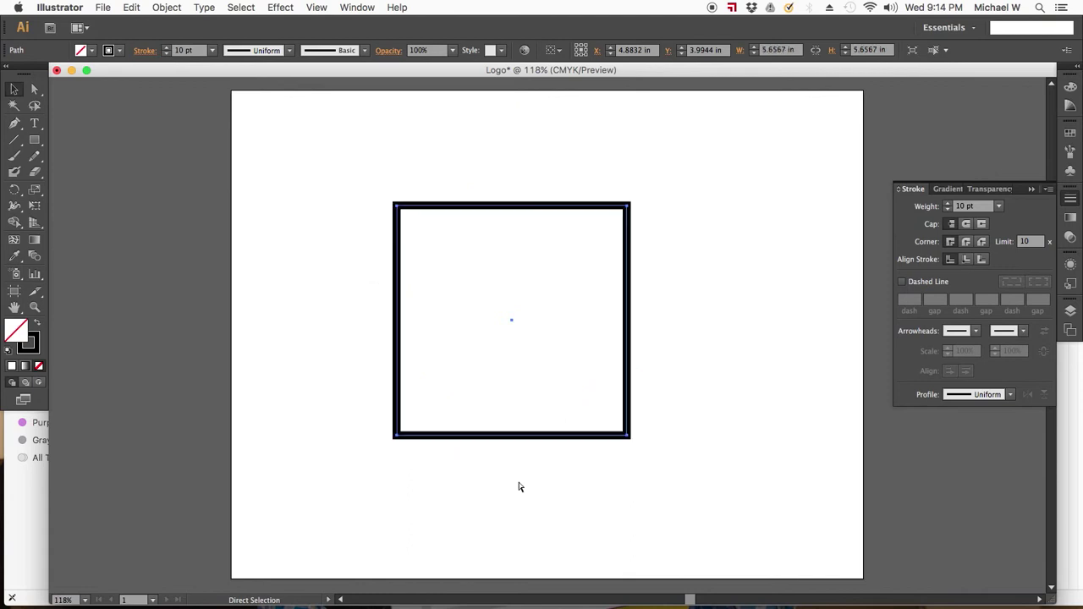
pyautogui.moveTo(634, 441); pyautogui.dragTo(511, 483)
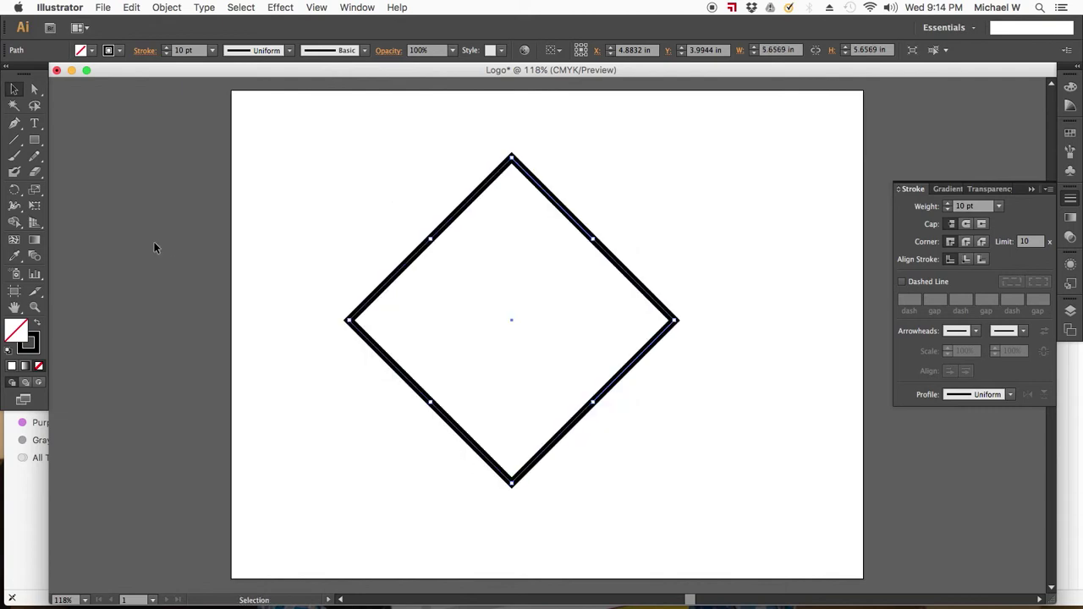
pyautogui.press('super+z')
# Try rotating the square by an exact angle of 33° and undo the rotation.
pyautogui.doubleClick(15, 193)
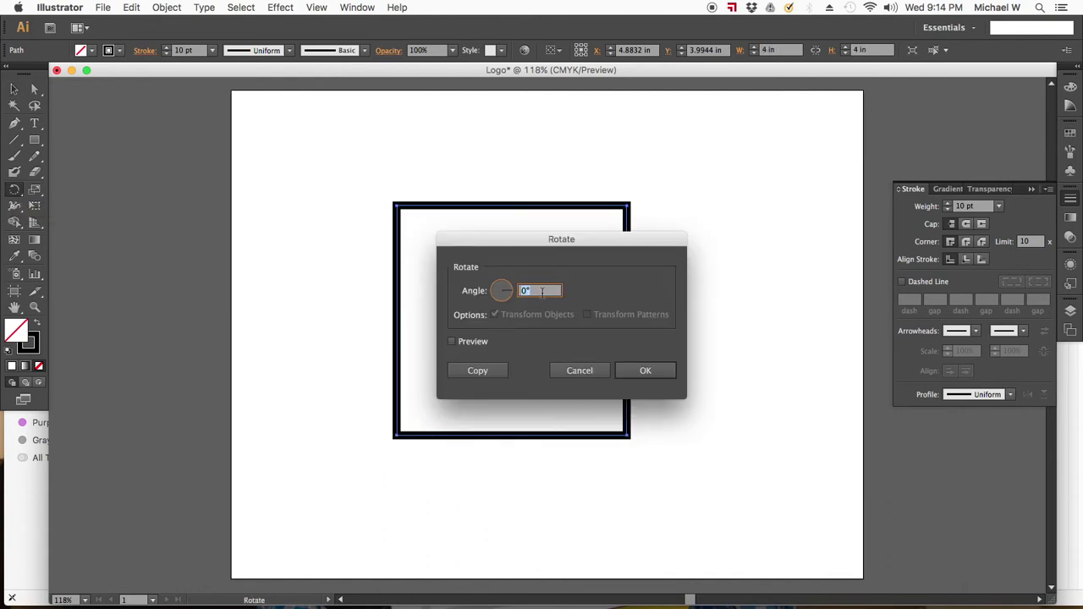
pyautogui.write('33')
pyautogui.press('Return')
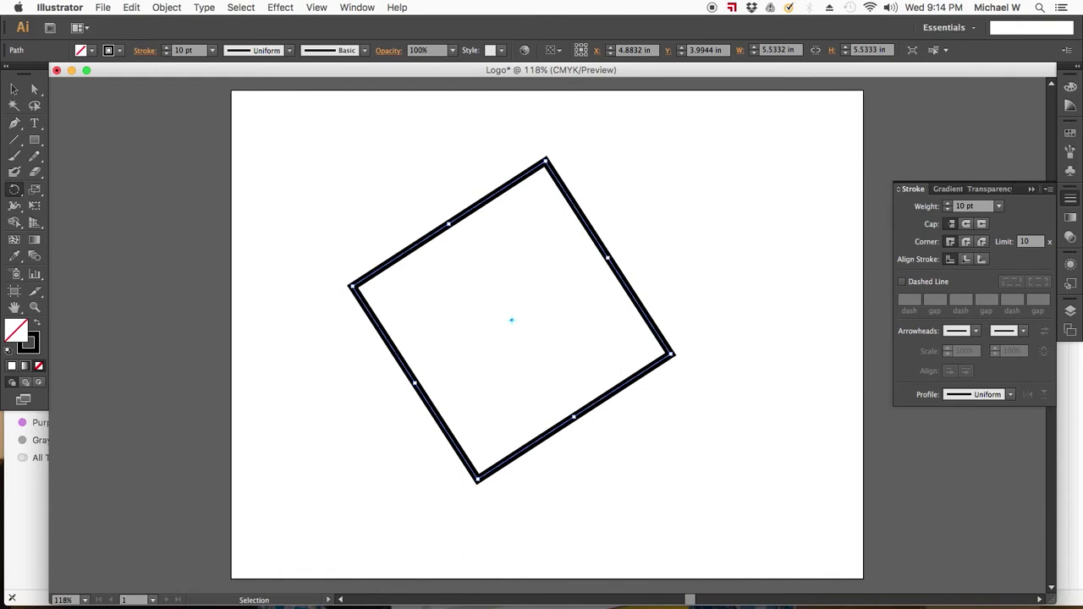
pyautogui.press('super+z')
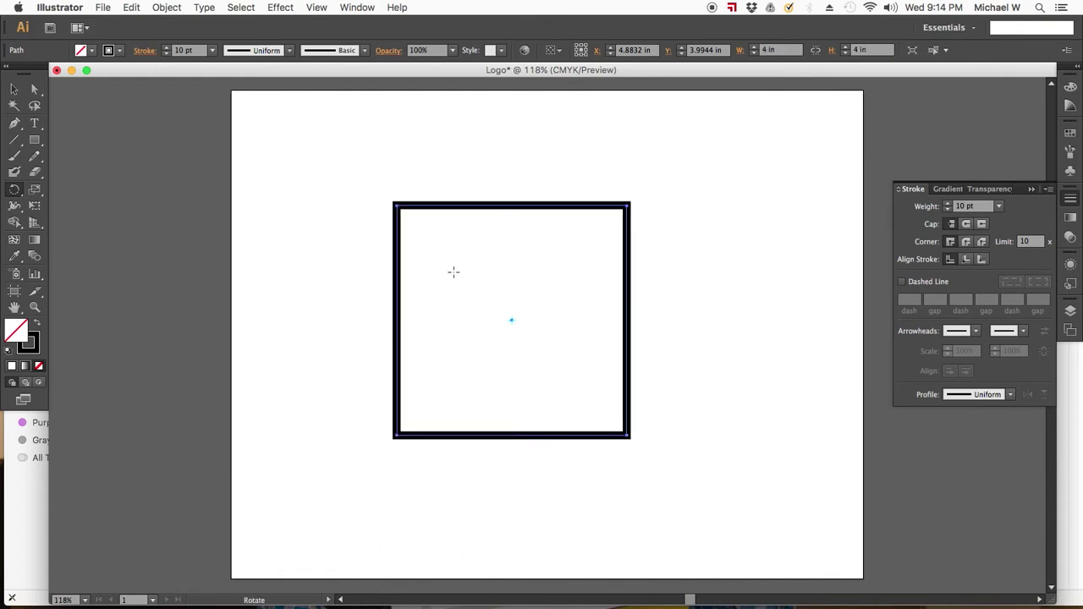
# Scale the square uniformly to 25%, keeping Scale Strokes & Effects enabled.
pyautogui.doubleClick(35, 191)
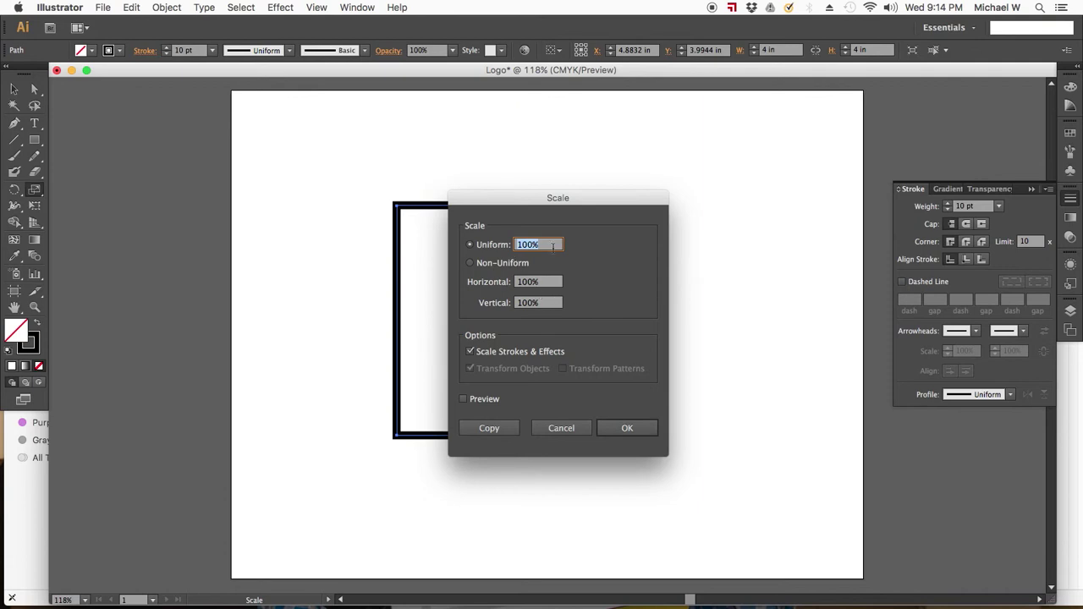
pyautogui.write('25')
pyautogui.press('Tab')
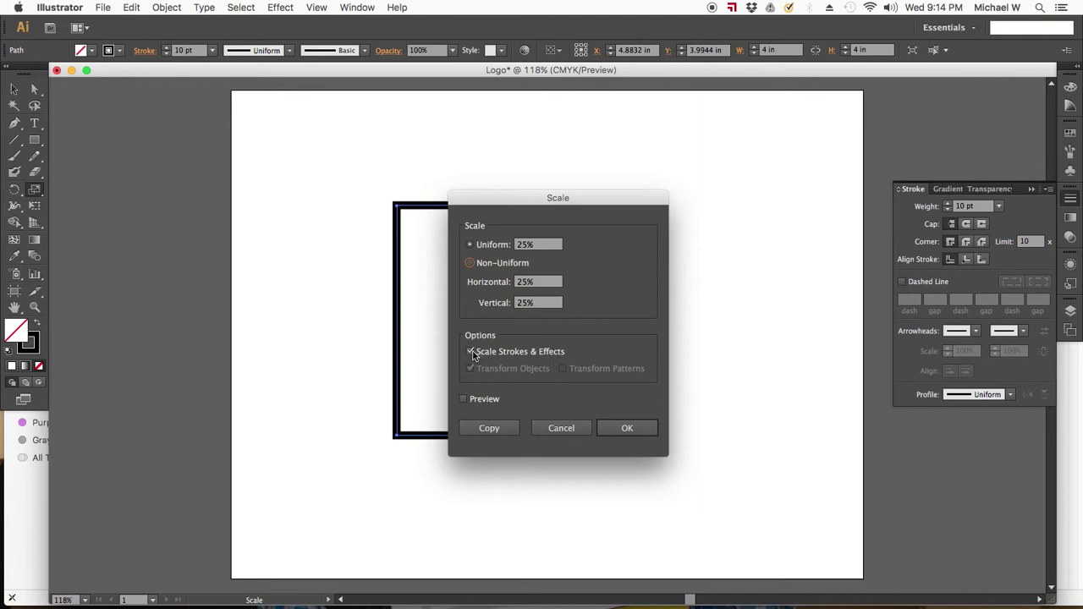
pyautogui.click(626, 429)
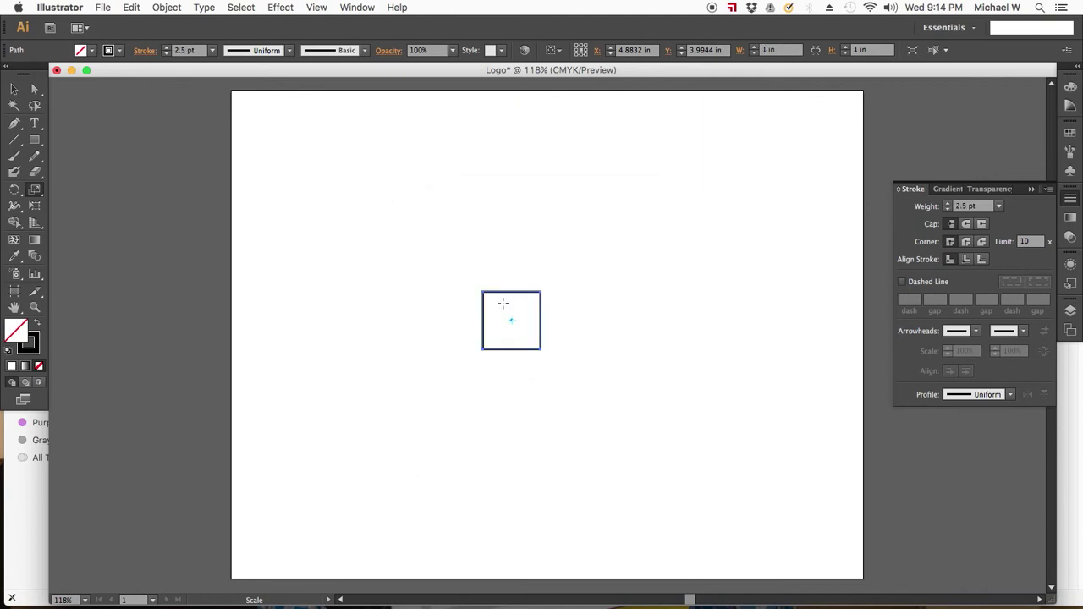
# Select the scaled-down square with the Selection tool and delete it to clear the artboard.
pyautogui.click(14, 89)
pyautogui.click(479, 286)
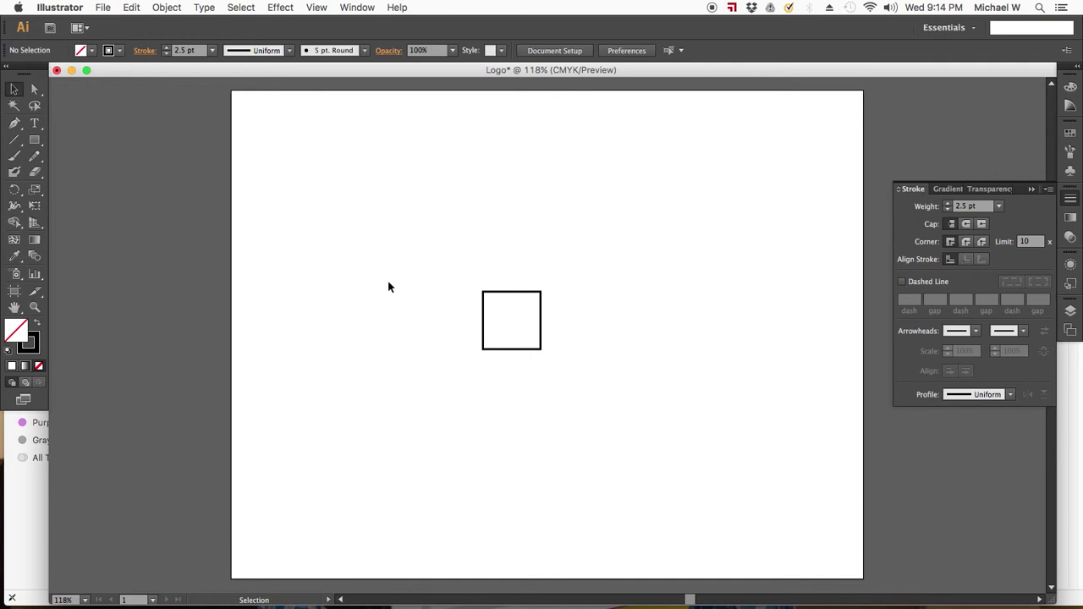
pyautogui.moveTo(382, 251)
pyautogui.mouseDown()
pyautogui.moveTo(750, 423)
pyautogui.moveTo(758, 409)
pyautogui.mouseUp()
pyautogui.press('Delete')
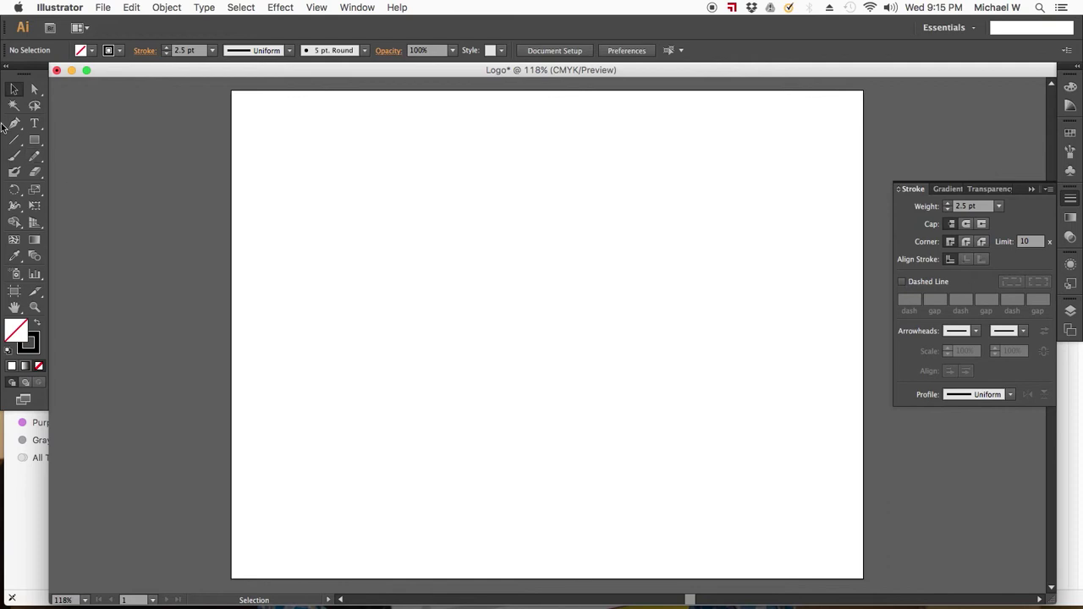
# Add the text "Logo" to the upper part of the artboard and set its font to Arial.
pyautogui.click(35, 124)
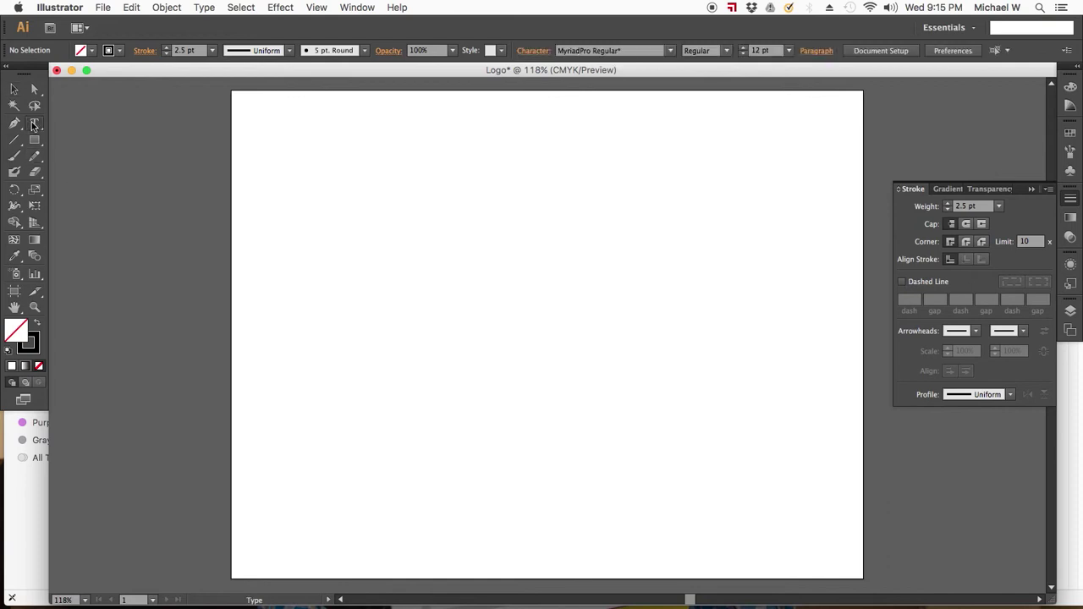
pyautogui.click(389, 244)
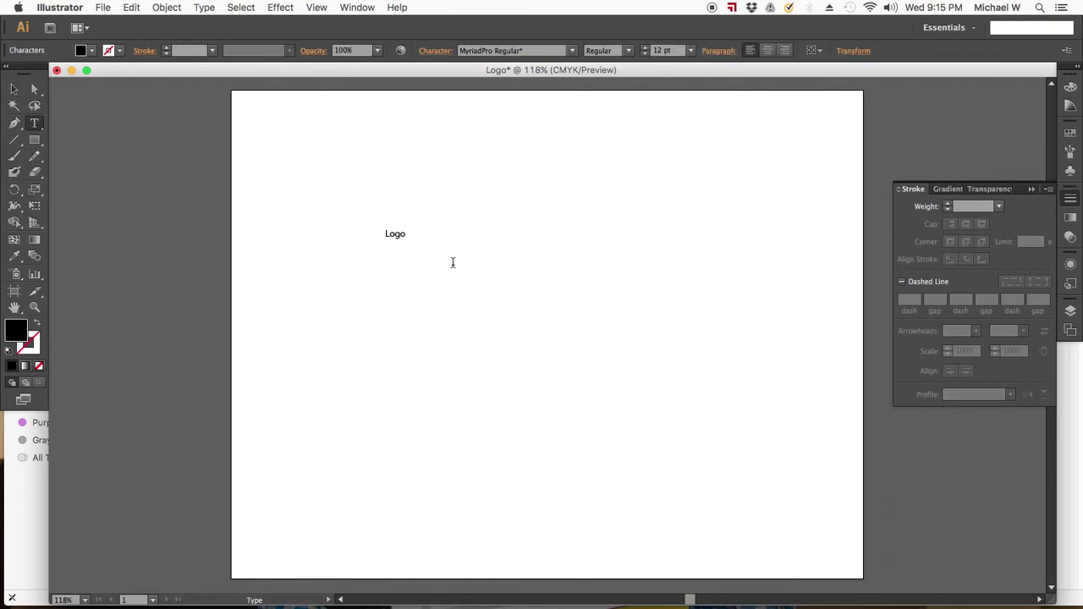
pyautogui.press('super+a')
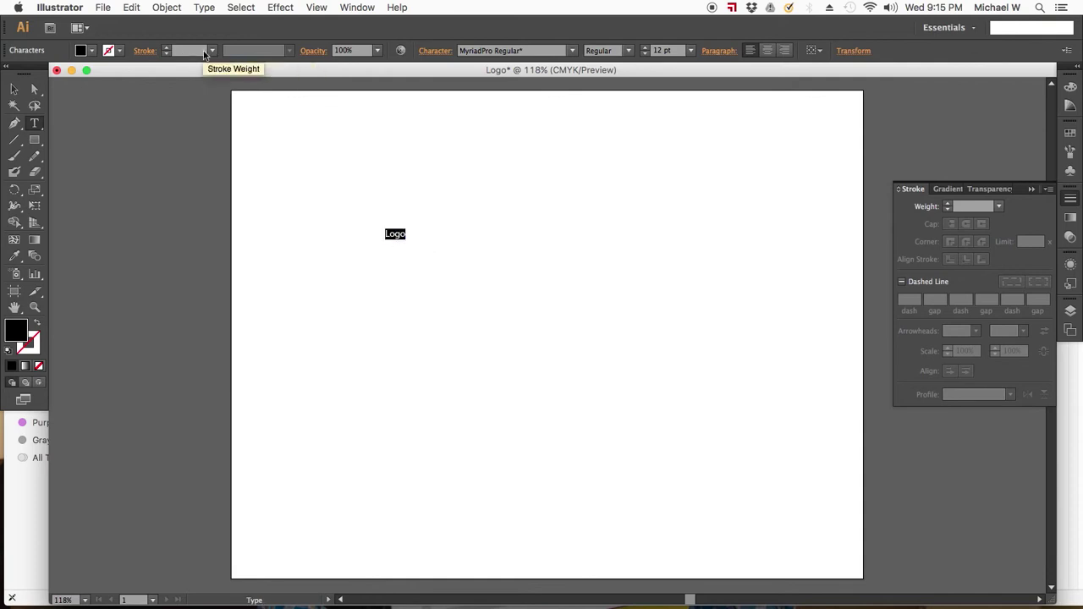
pyautogui.click(573, 51)
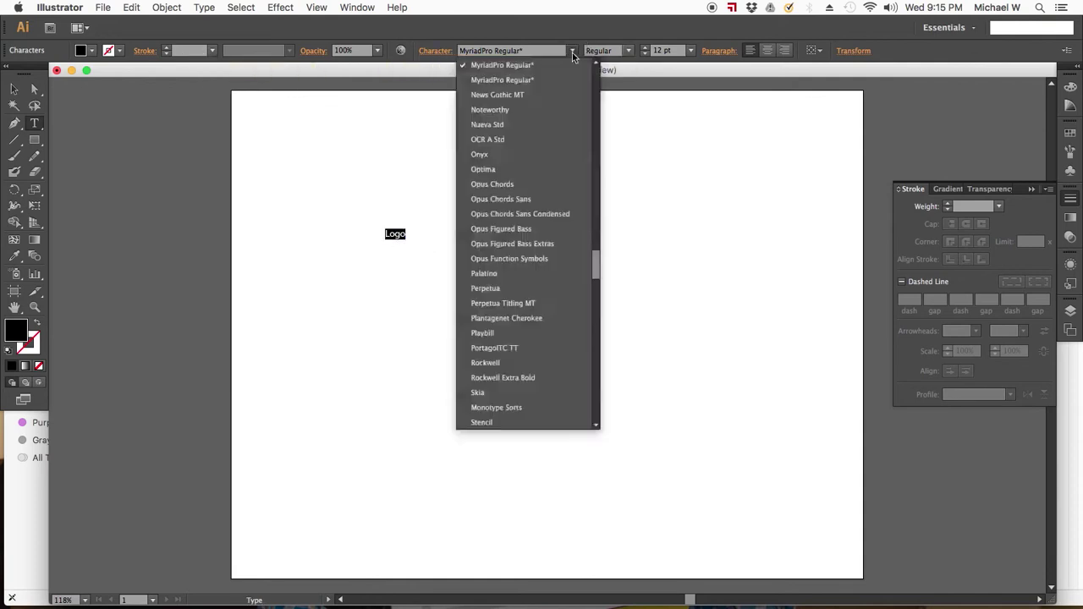
pyautogui.scroll(15, 555, 94)
pyautogui.scroll(10, 555, 94)
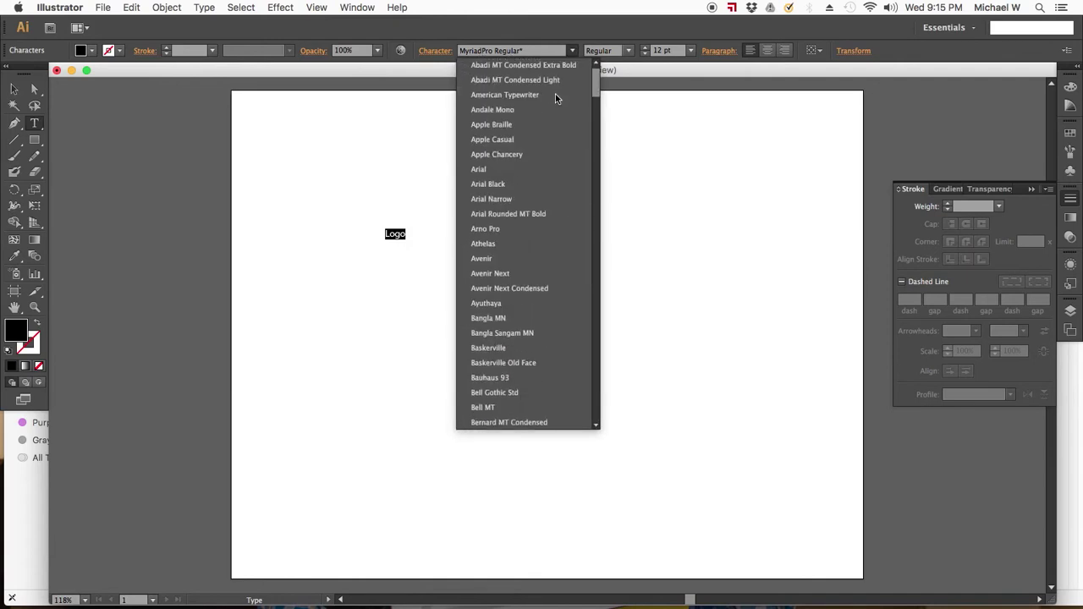
pyautogui.click(506, 164)
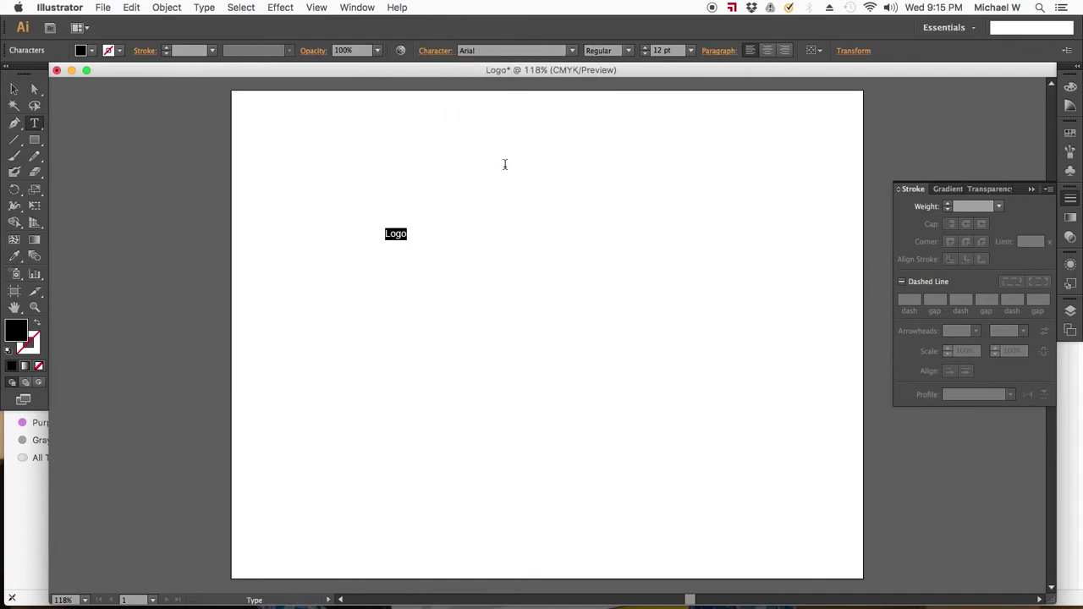
# Set the font size of the "Logo" text to 100 pt.
pyautogui.click(630, 51)
pyautogui.click(631, 53)
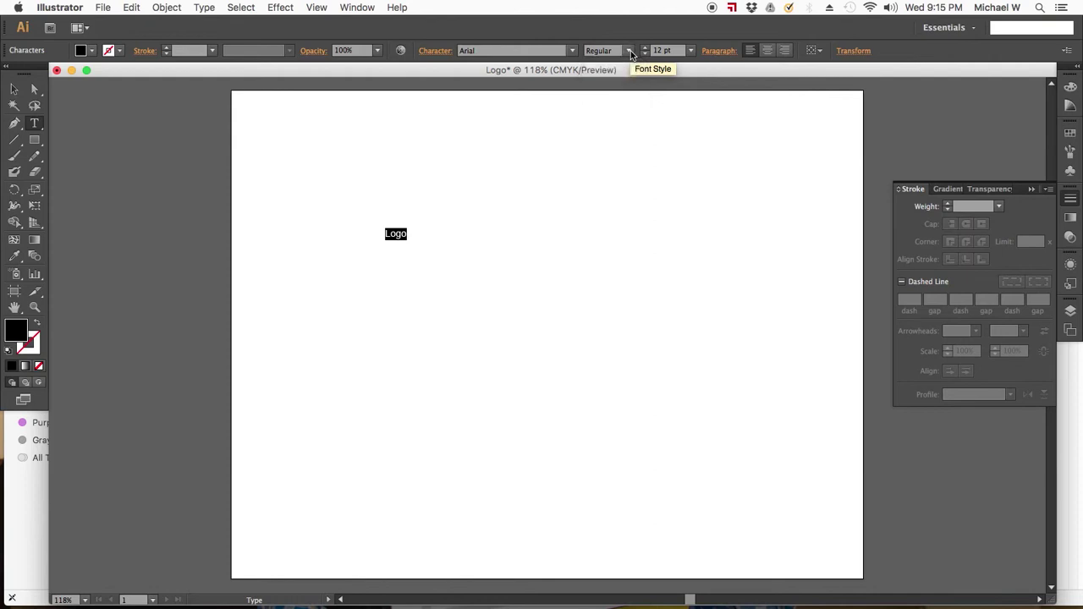
pyautogui.click(658, 52)
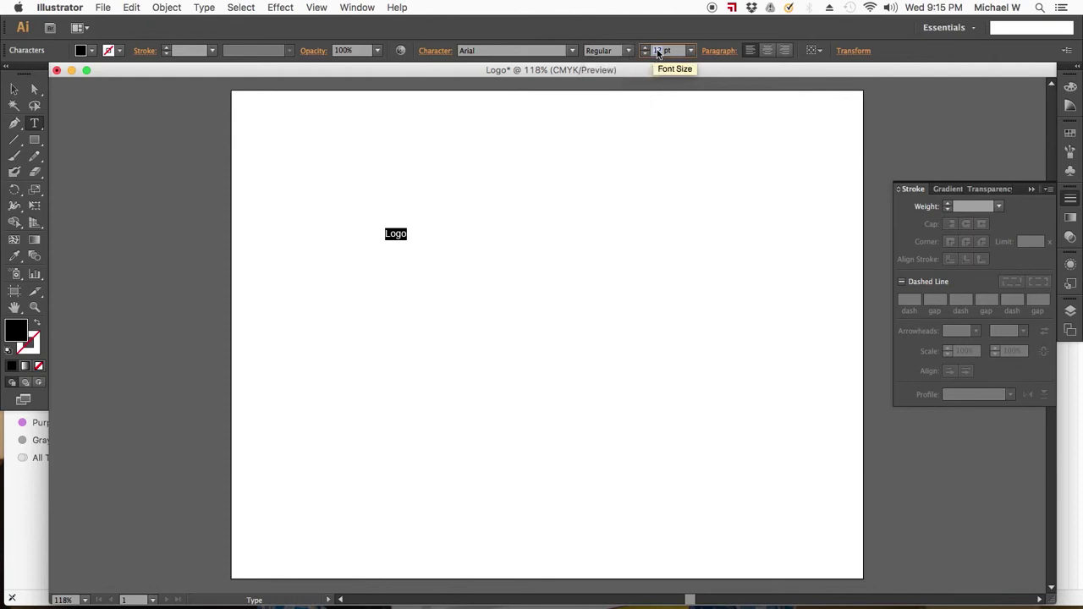
pyautogui.write('100')
pyautogui.press('Return')
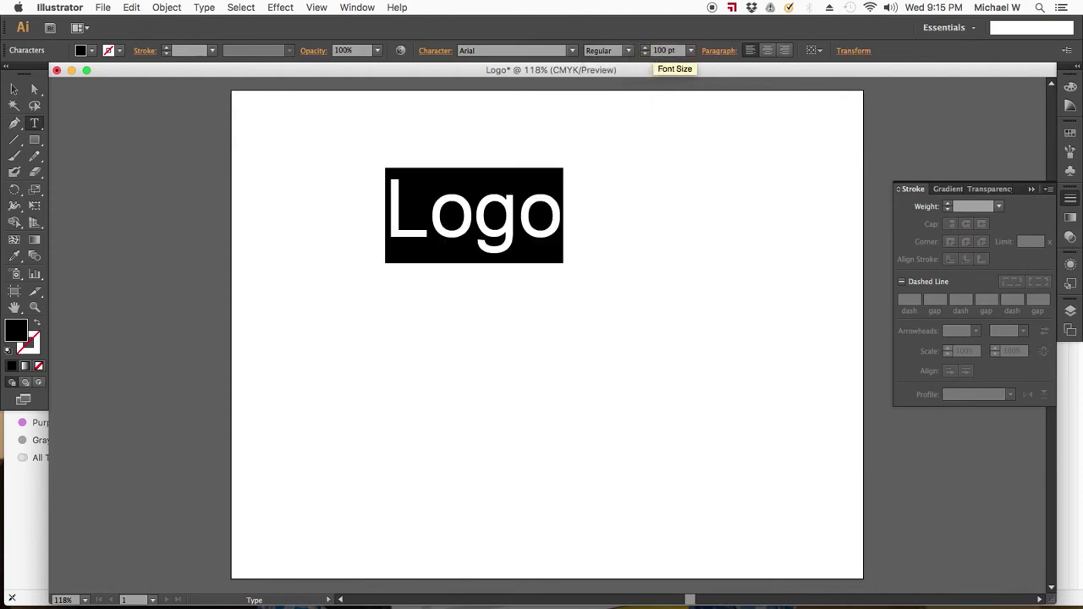
# Tighten the kerning of the "Logo" text between the L and first o and between the first o and g.
pyautogui.click(14, 90)
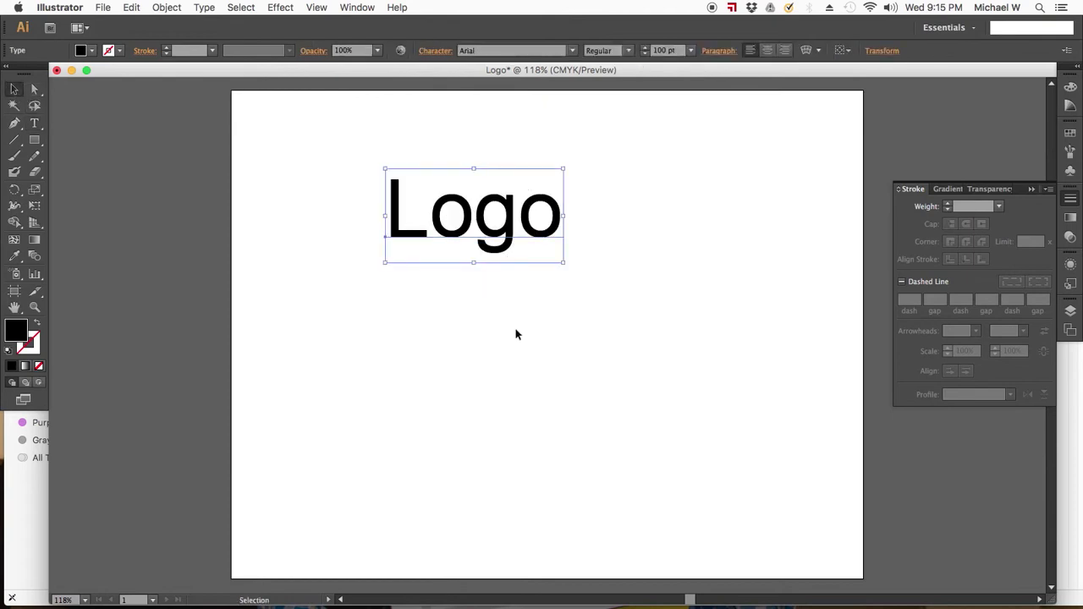
pyautogui.doubleClick(438, 241)
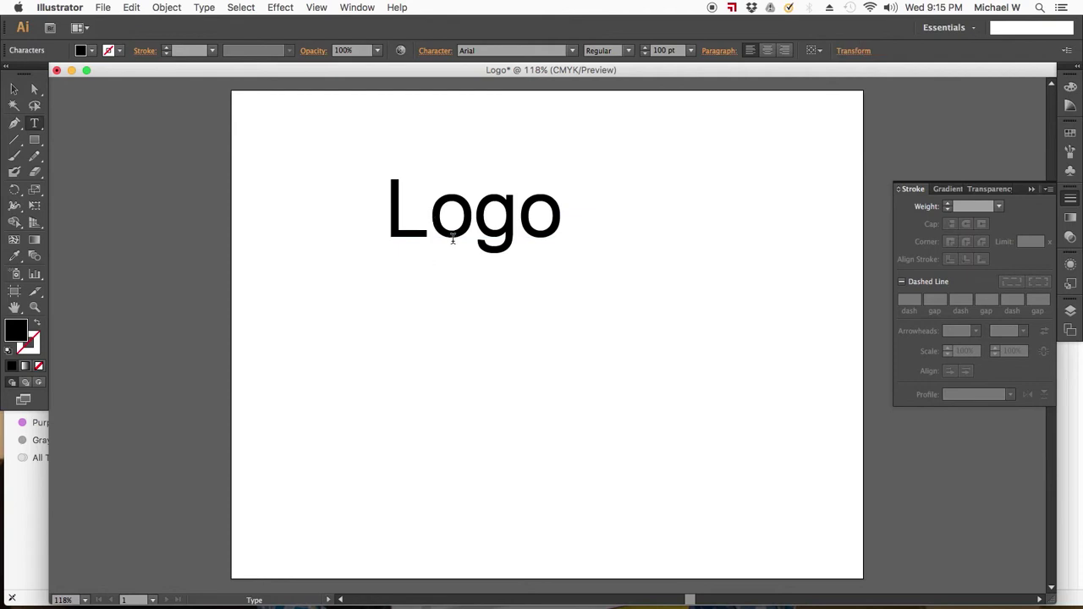
pyautogui.press('Right')
pyautogui.press('Left')
pyautogui.hotkey('alt', 'Left')
pyautogui.hotkey('alt', 'Left')
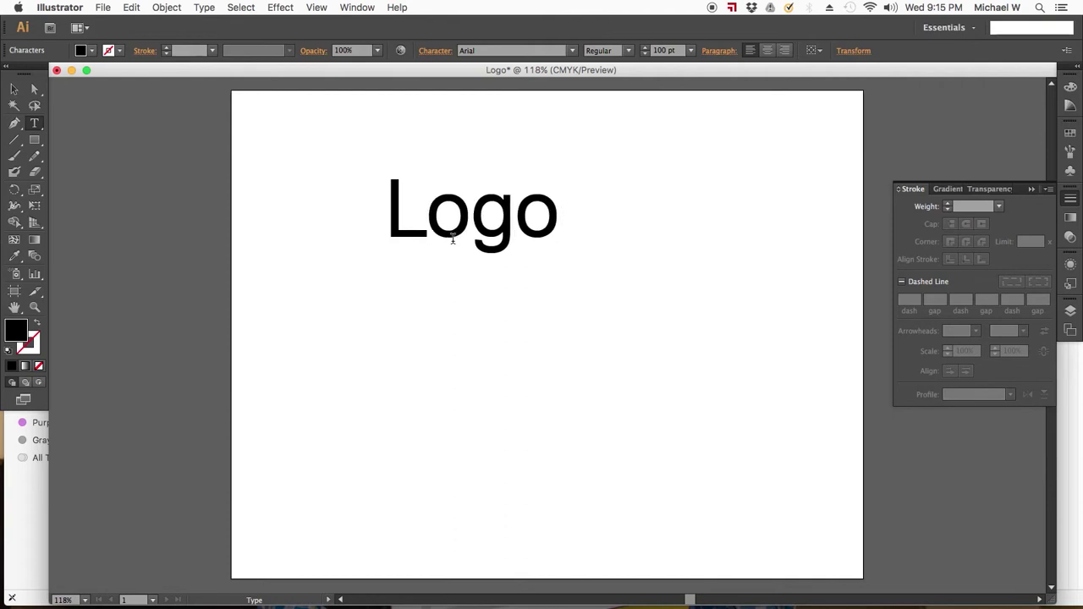
pyautogui.hotkey('alt', 'Left')
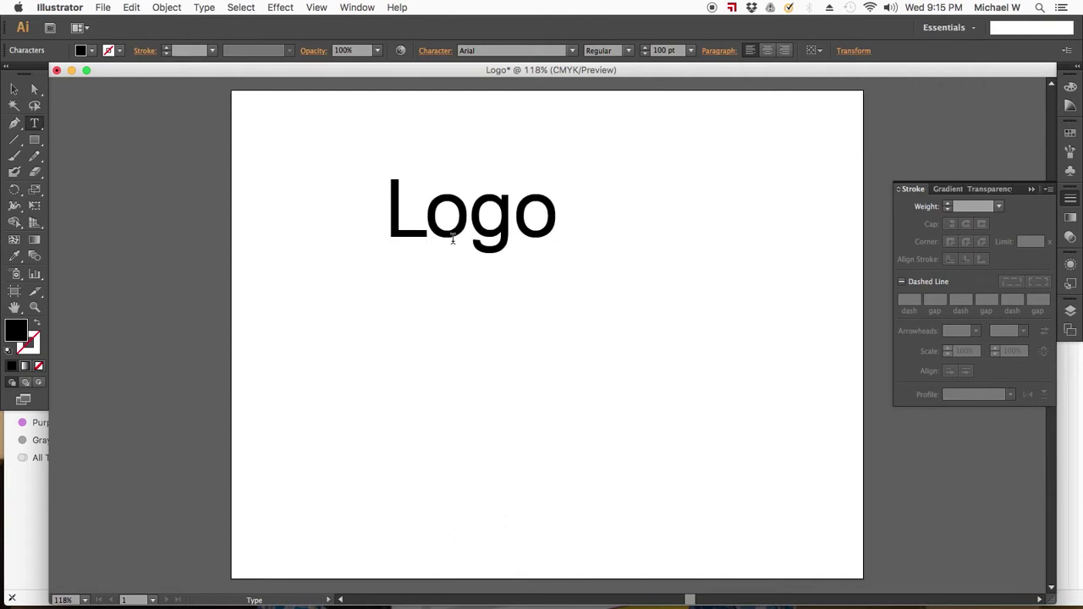
pyautogui.press('Right')
pyautogui.hotkey('alt', 'Left')
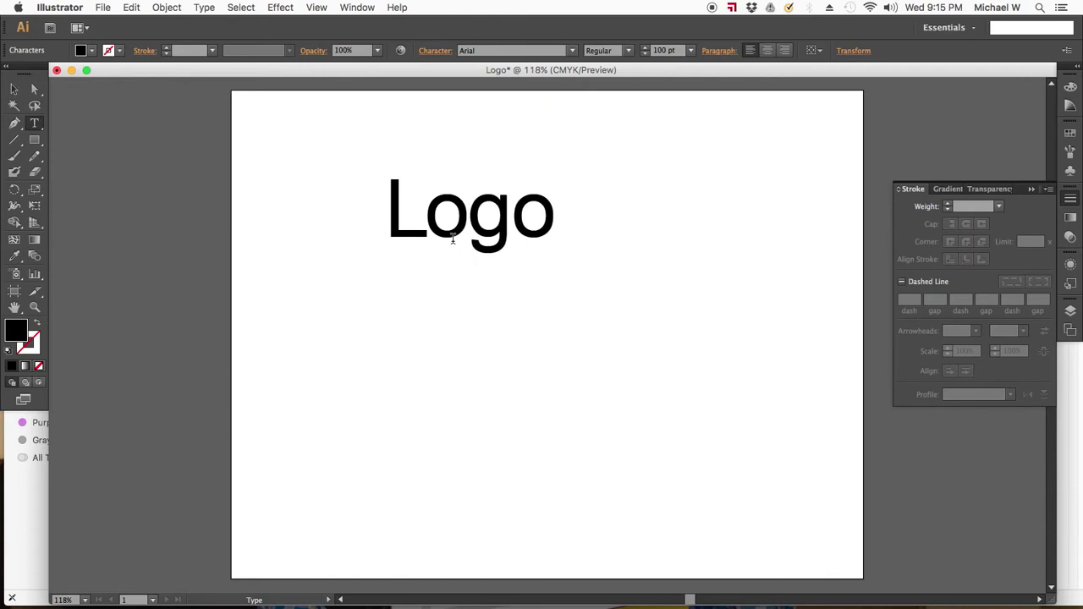
# Tighten the kerning between the g and last o of the "Logo" text, and deselect the text.
pyautogui.press('Right')
pyautogui.hotkey('alt', 'Left')
pyautogui.hotkey('alt', 'Left')
pyautogui.hotkey('alt', 'Left')
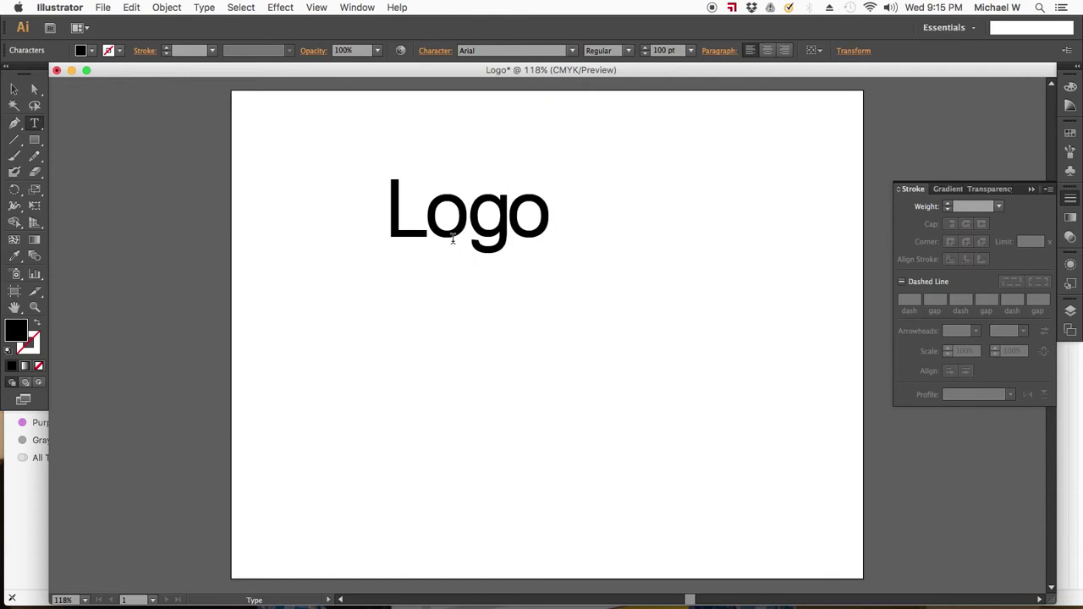
pyautogui.hotkey('alt', 'Right')
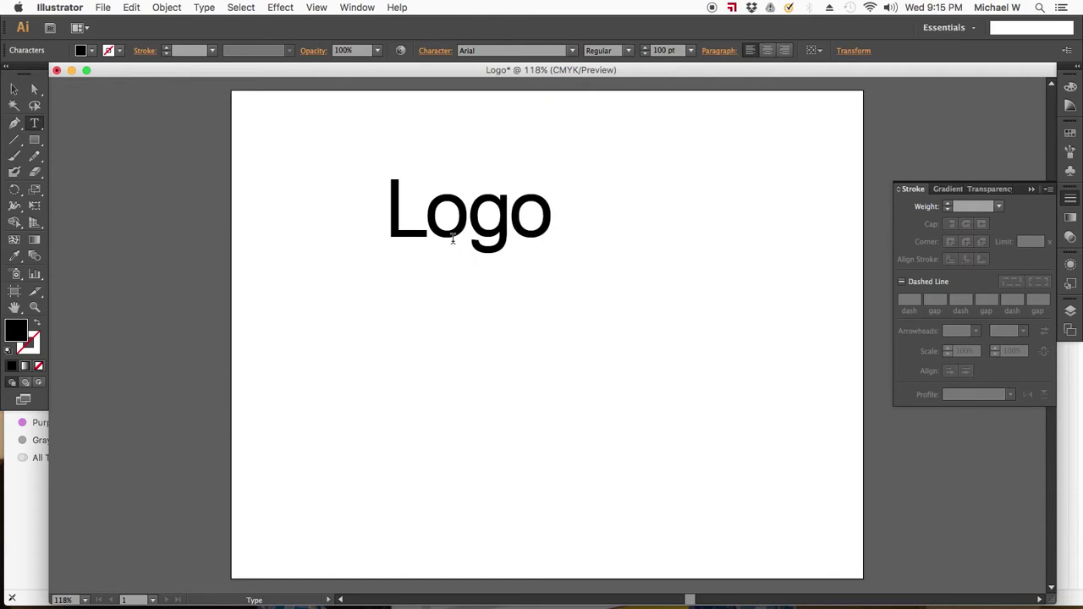
pyautogui.click(14, 89)
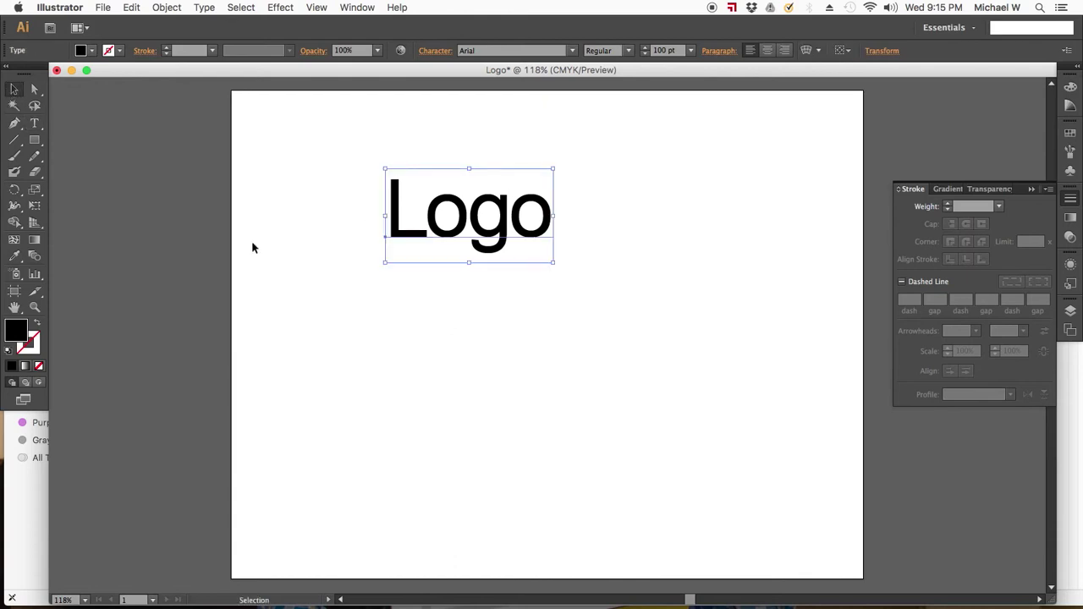
pyautogui.click(456, 311)
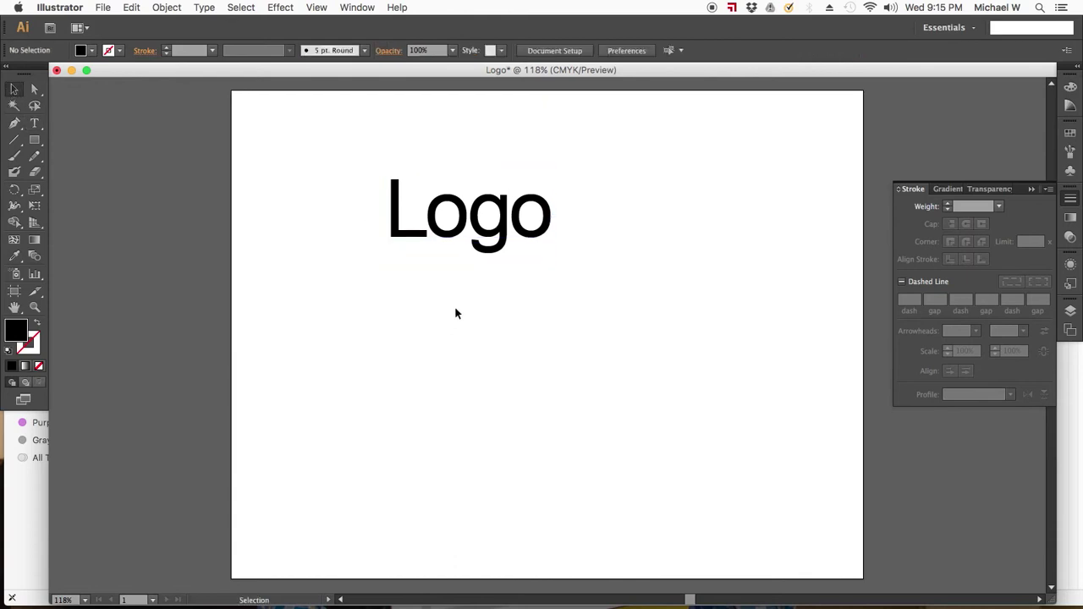
# Duplicate the "Logo" text straight below the original and convert the copy to outlines.
pyautogui.click(456, 244)
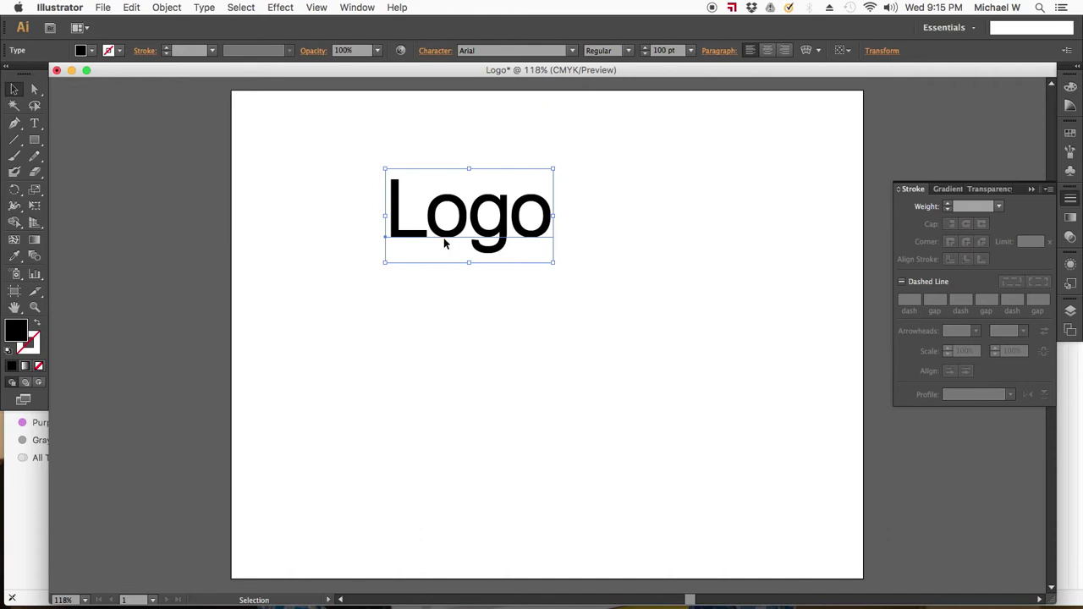
pyautogui.moveTo(443, 247); pyautogui.dragTo(438, 359)
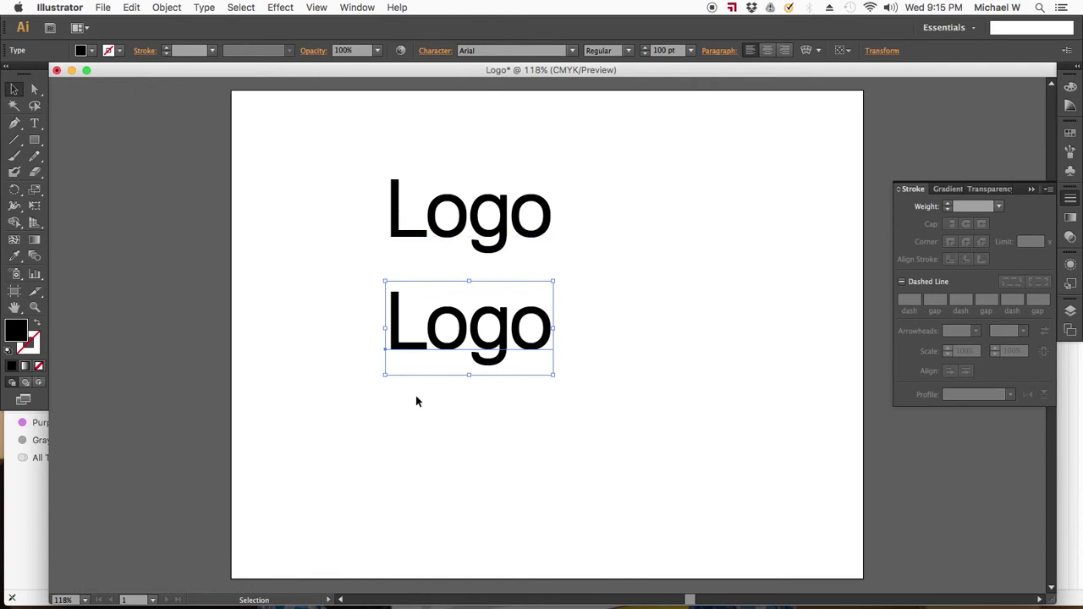
pyautogui.rightClick(421, 353)
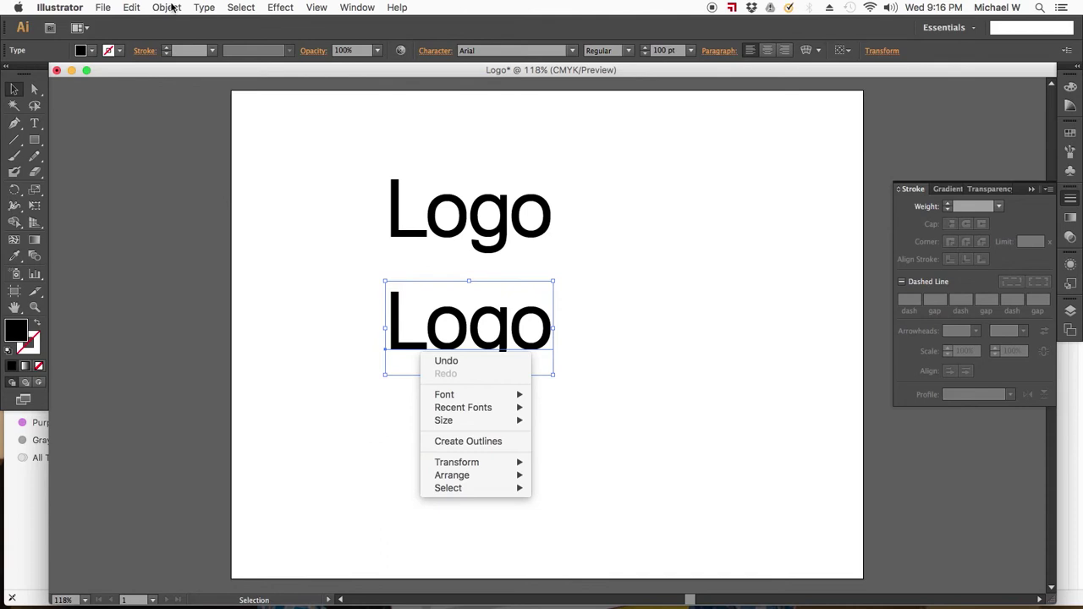
pyautogui.click(203, 6)
pyautogui.click(203, 6)
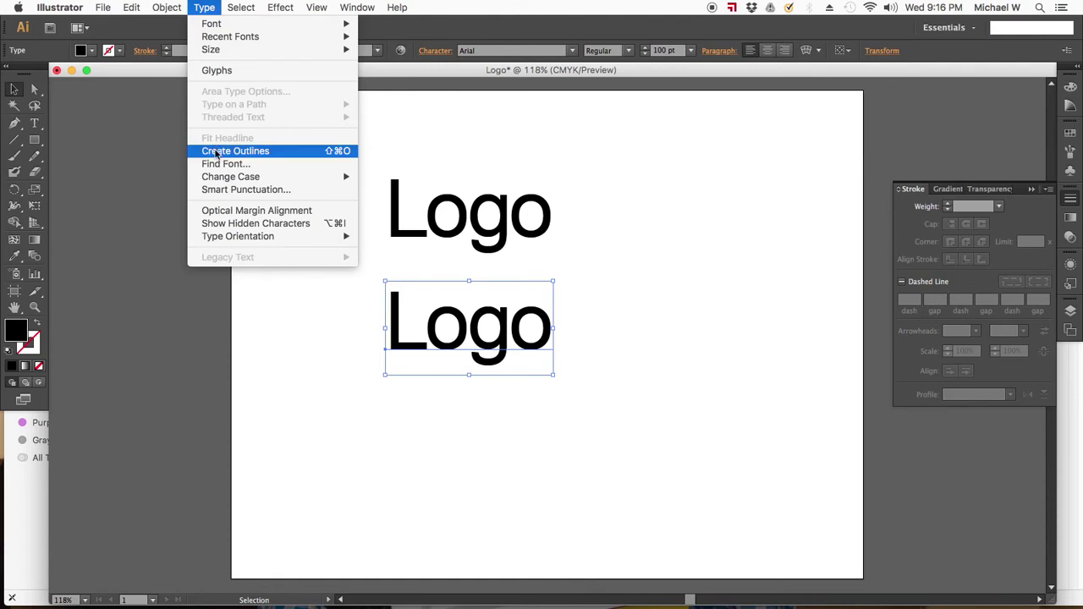
pyautogui.rightClick(395, 314)
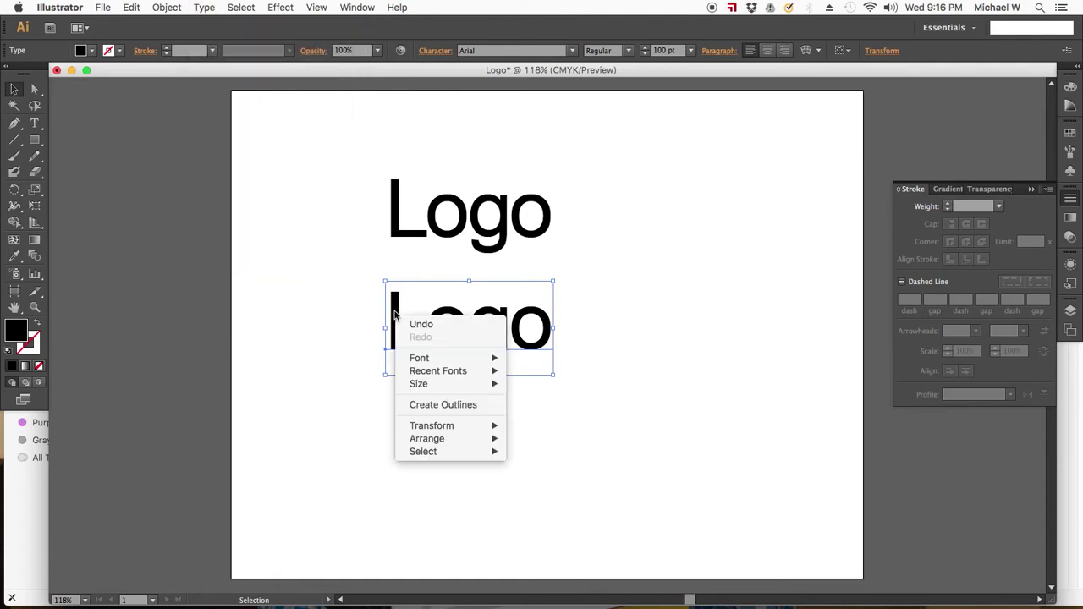
pyautogui.click(414, 407)
pyautogui.click(402, 373)
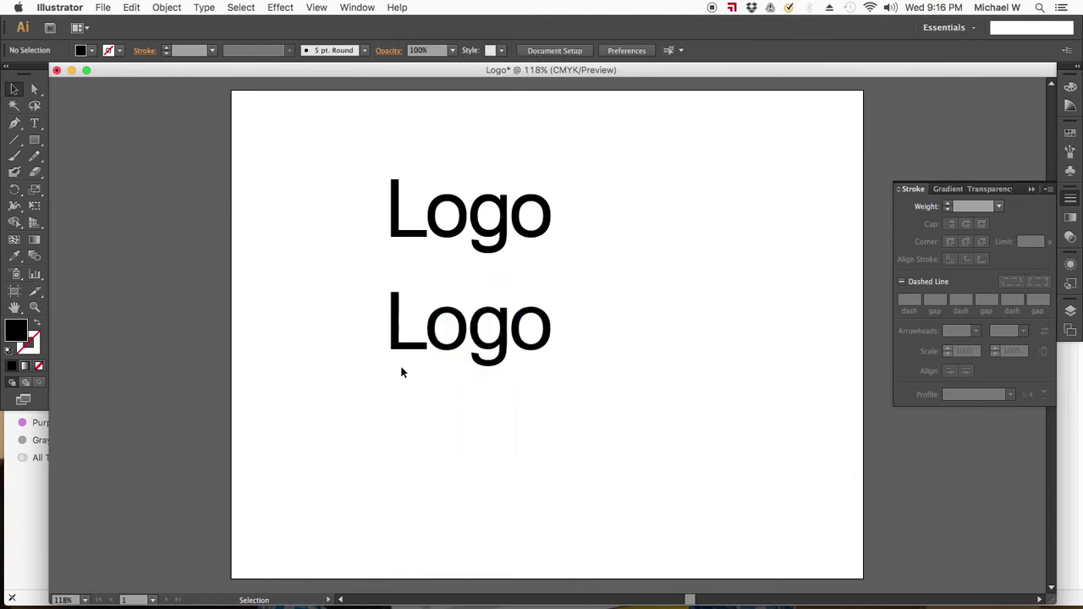
# Ungroup the outlined "Logo" copy into separate letters and deselect them.
pyautogui.click(413, 347)
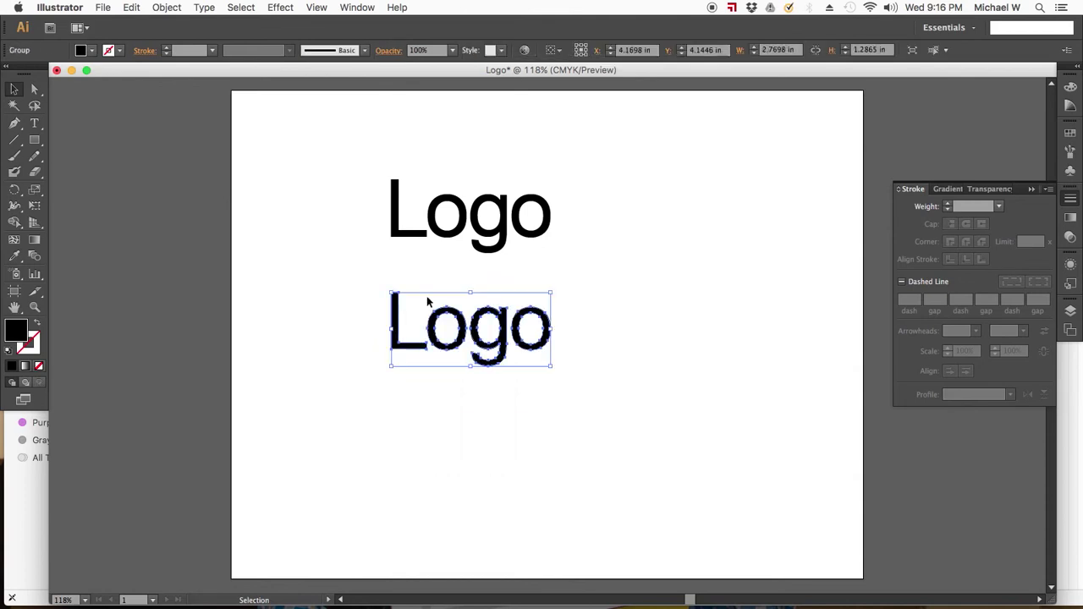
pyautogui.rightClick(414, 350)
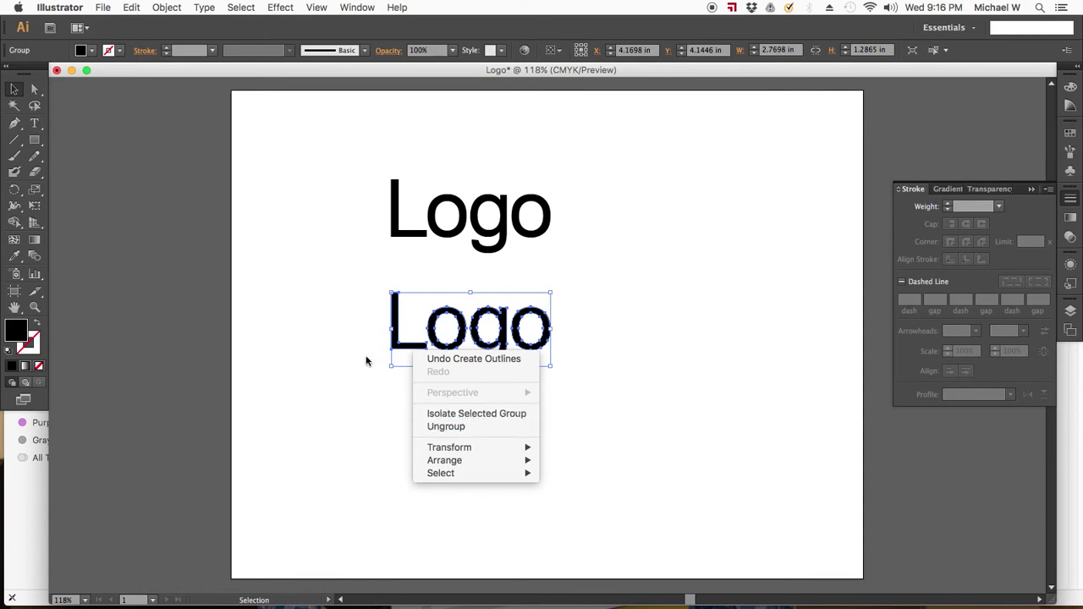
pyautogui.click(172, 9)
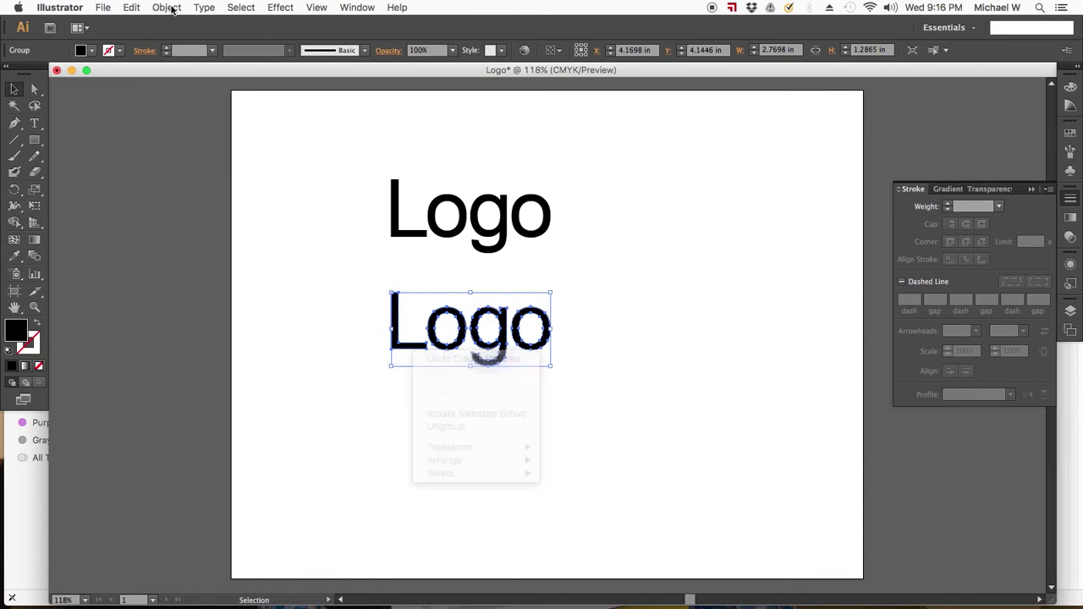
pyautogui.click(173, 9)
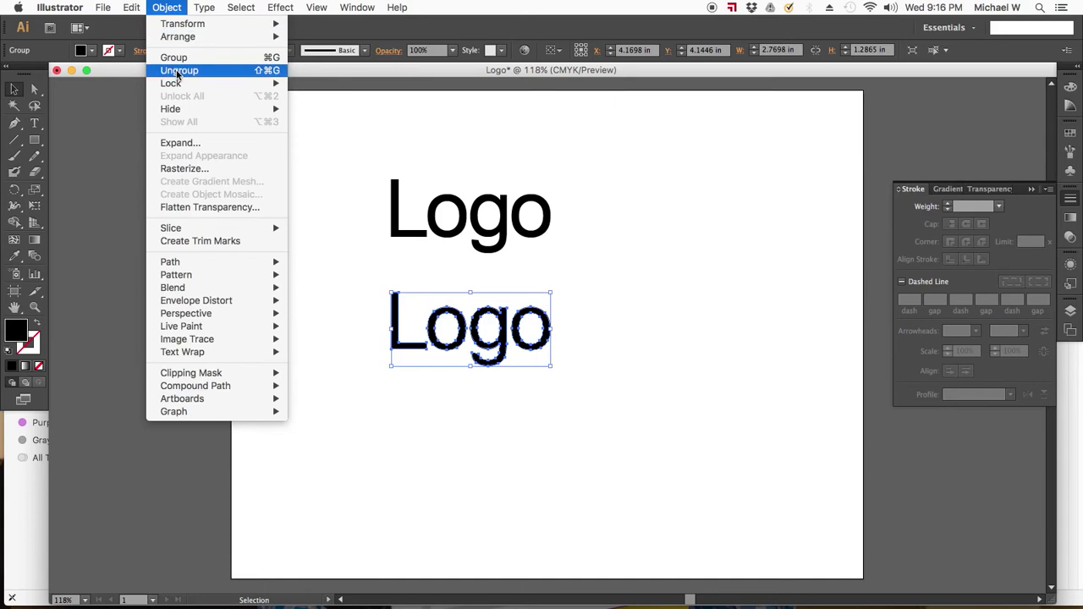
pyautogui.click(175, 8)
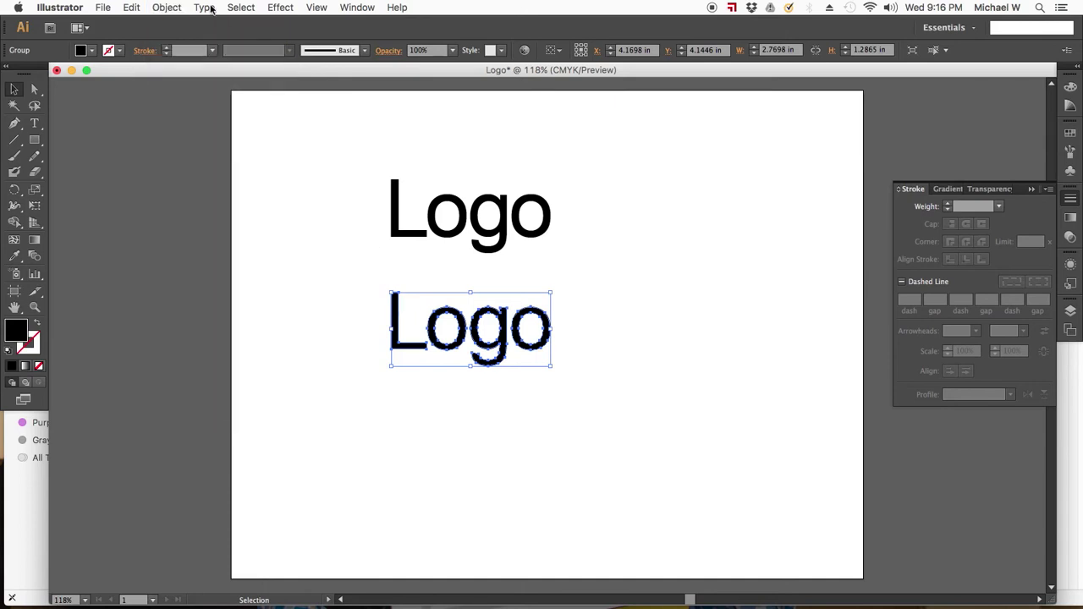
pyautogui.click(176, 7)
pyautogui.click(176, 71)
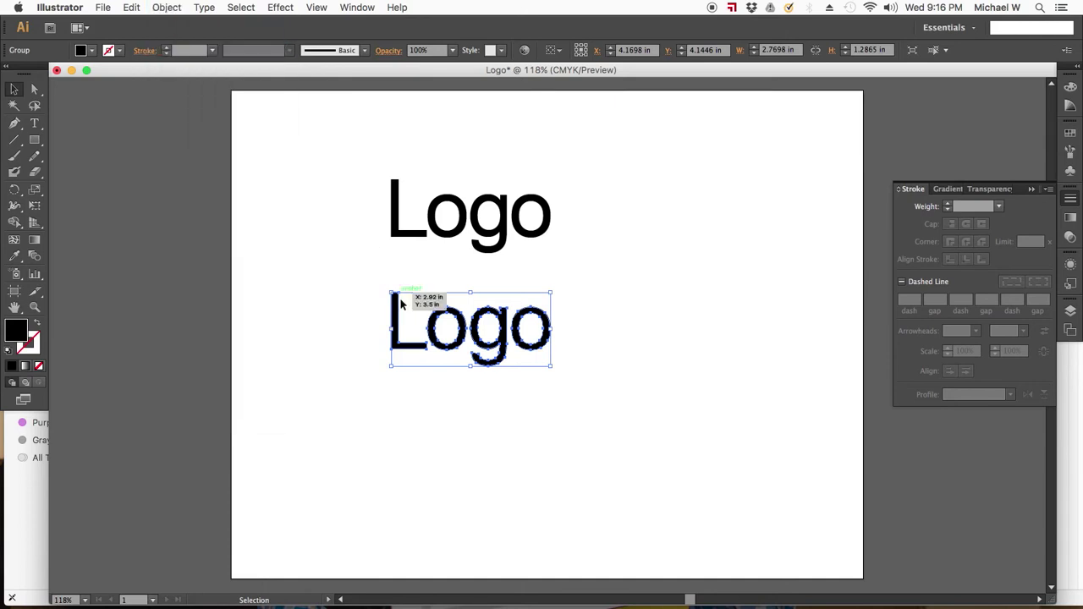
pyautogui.rightClick(401, 311)
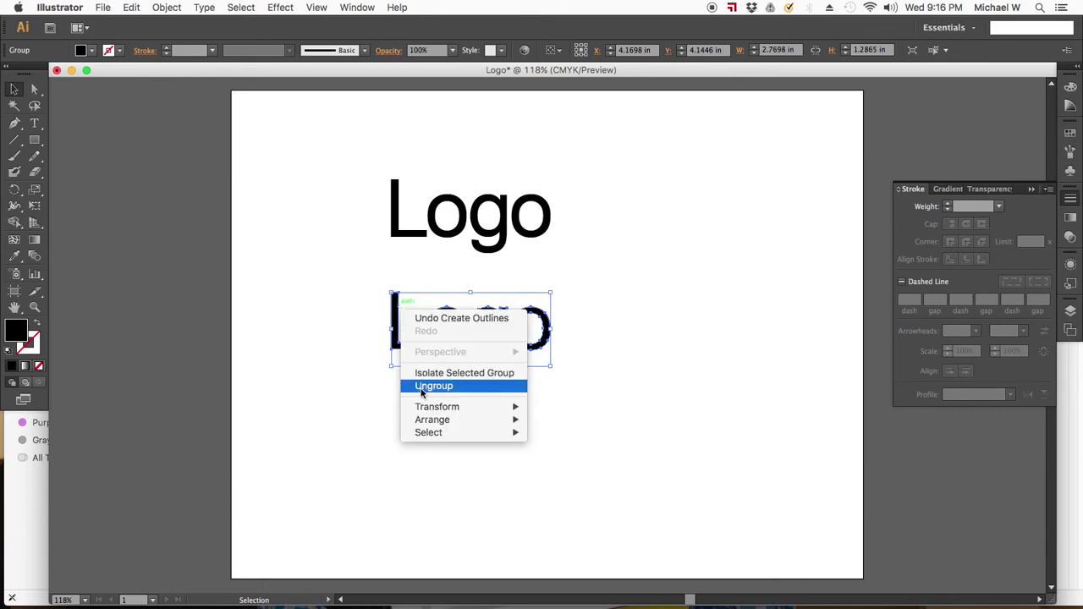
pyautogui.click(418, 383)
pyautogui.click(372, 399)
# Cluster the outlined o, g and o tightly around the L, and move all four letters together lower on the artboard.
pyautogui.click(398, 351)
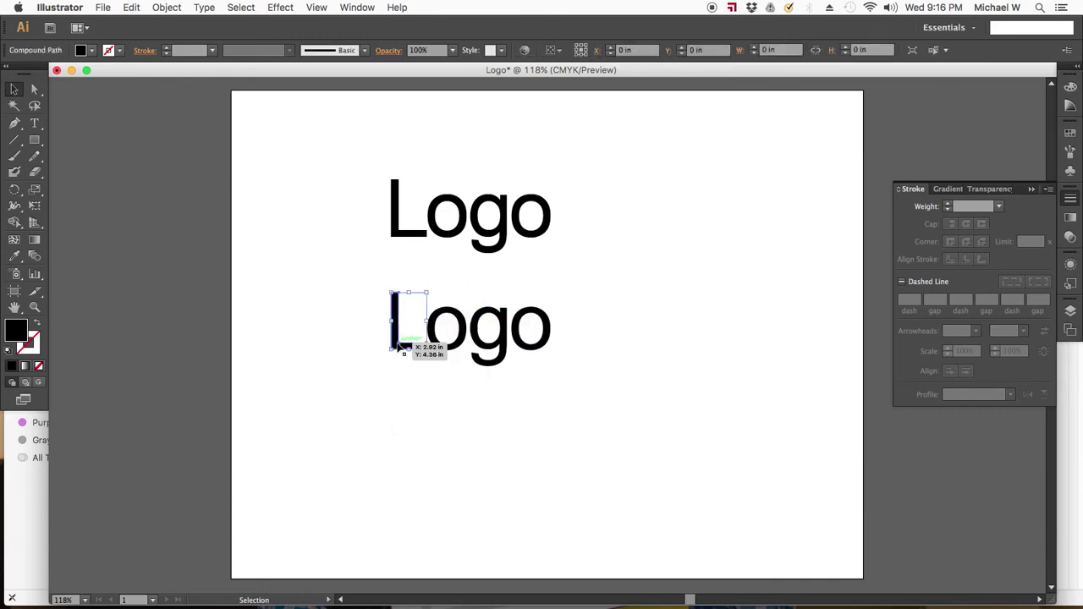
pyautogui.click(454, 348)
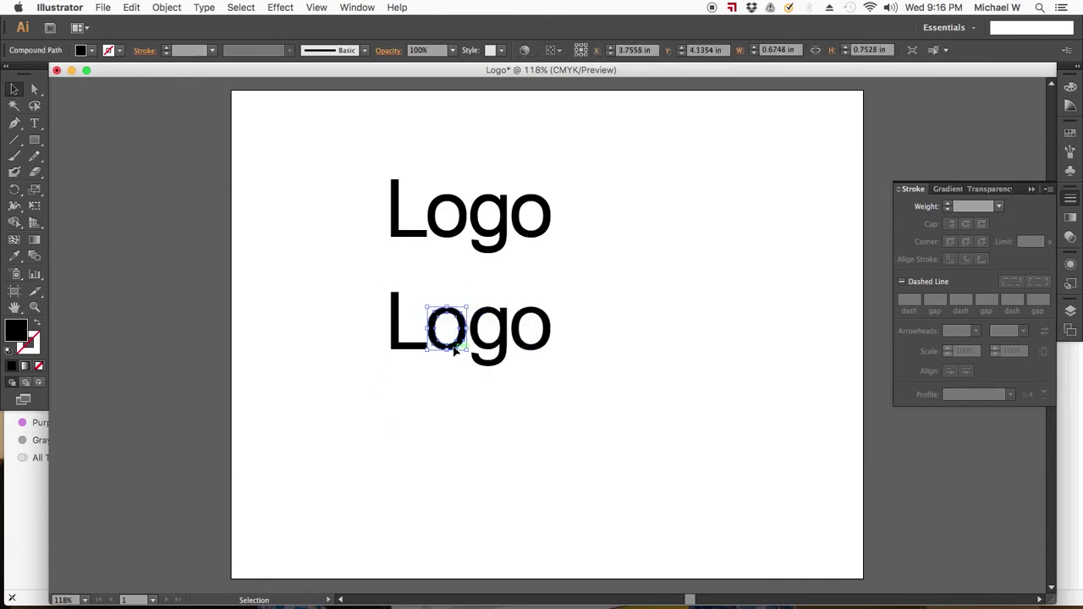
pyautogui.moveTo(455, 349); pyautogui.dragTo(436, 328)
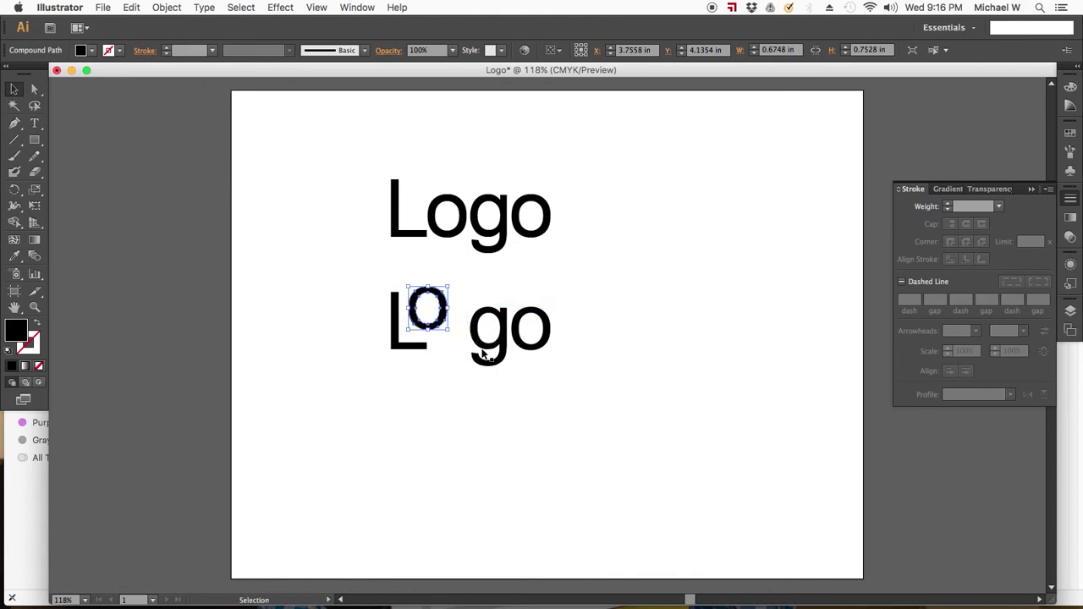
pyautogui.moveTo(496, 354); pyautogui.dragTo(457, 372)
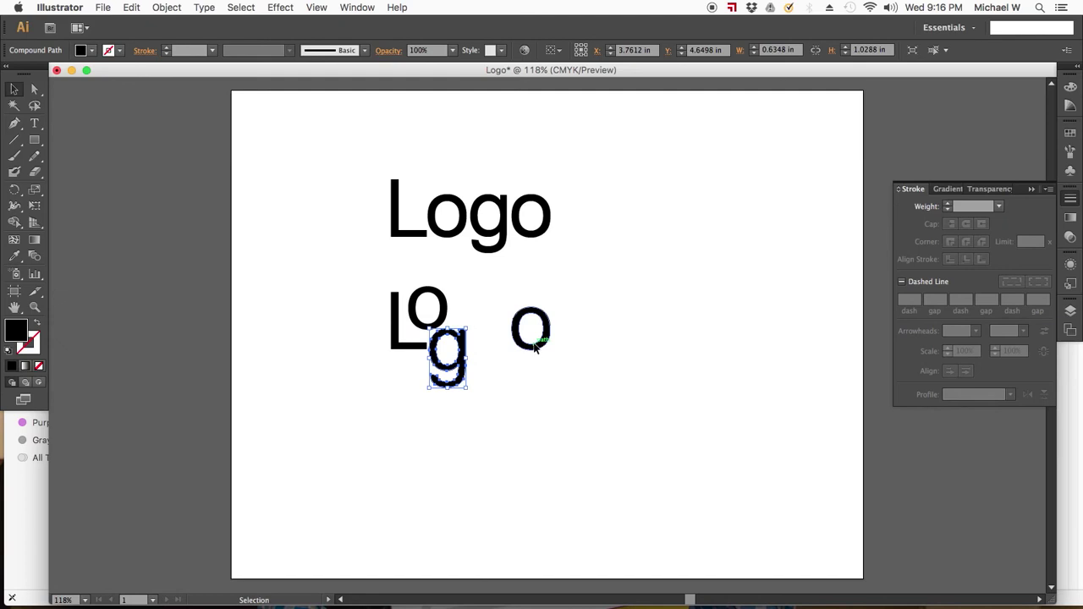
pyautogui.moveTo(534, 341); pyautogui.dragTo(479, 319)
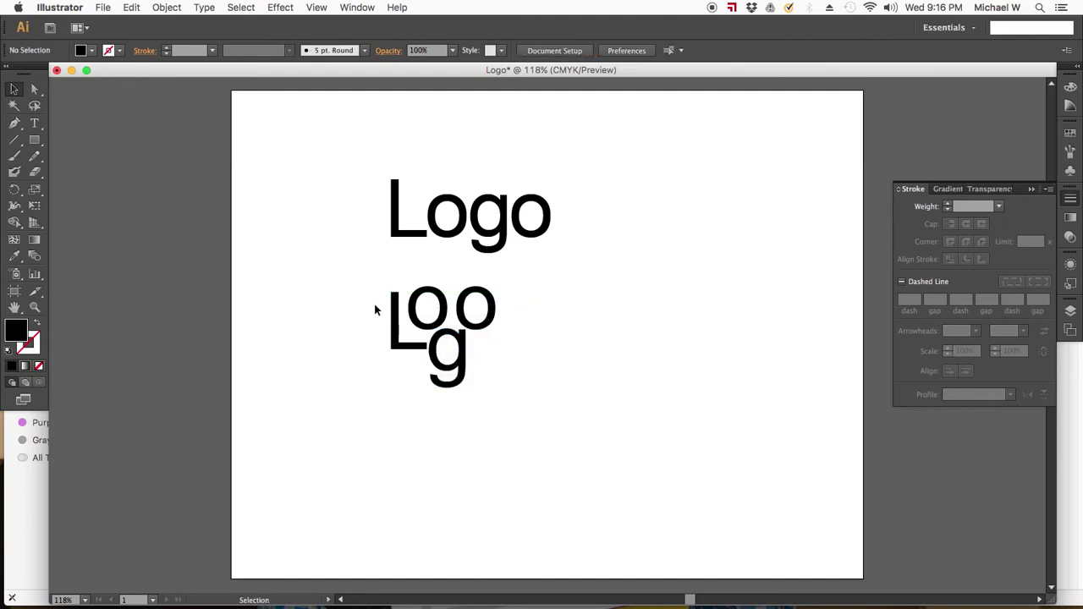
pyautogui.moveTo(372, 303); pyautogui.dragTo(509, 411)
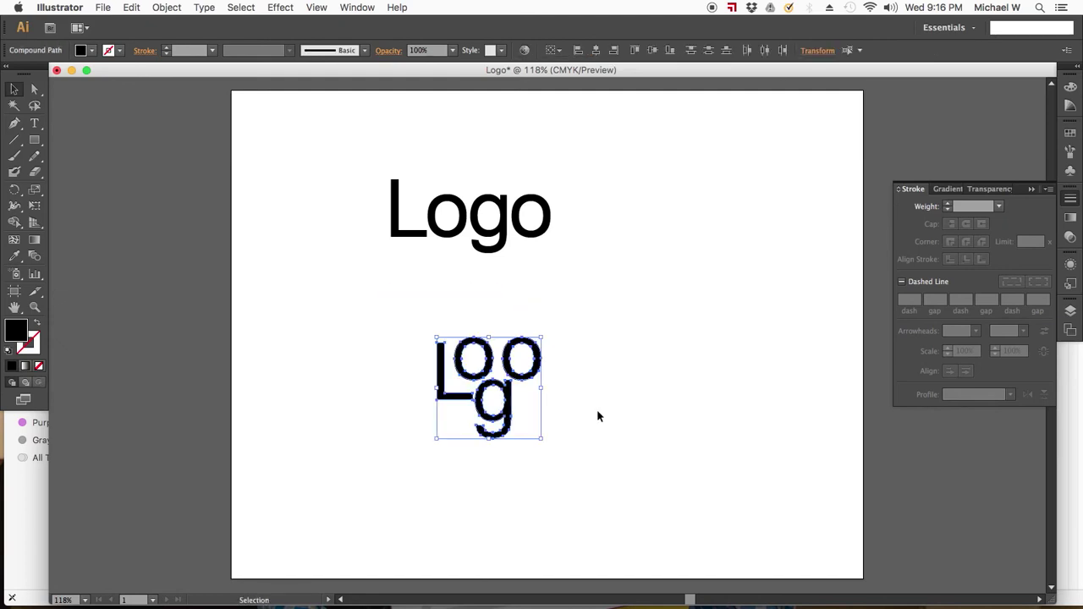
pyautogui.click(194, 204)
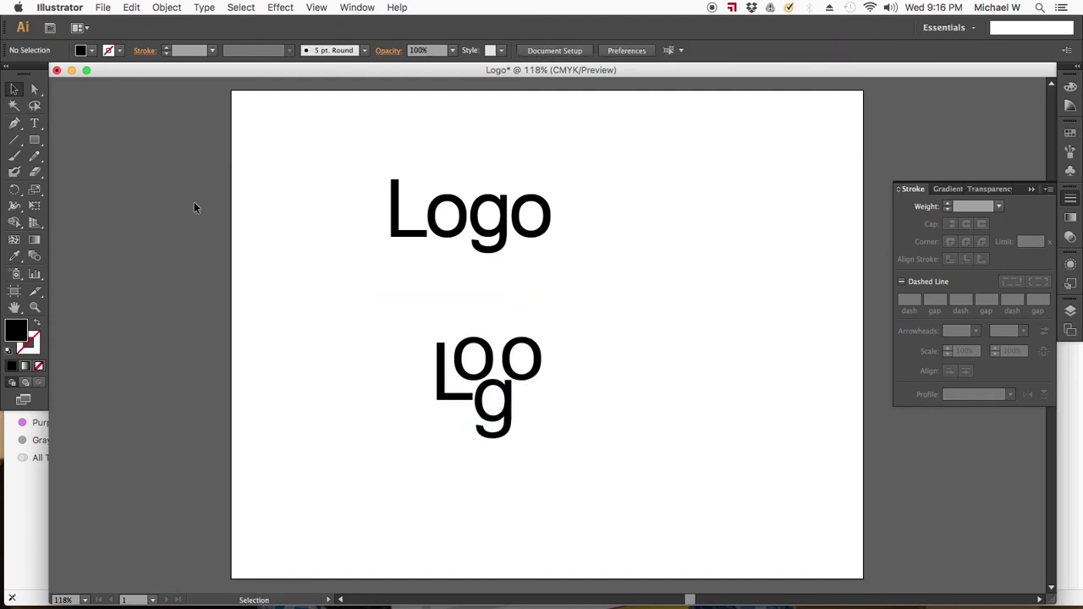
# Stretch the outlined L's stem upward with the Direct Selection tool, to just below the original "Logo" text.
pyautogui.click(34, 91)
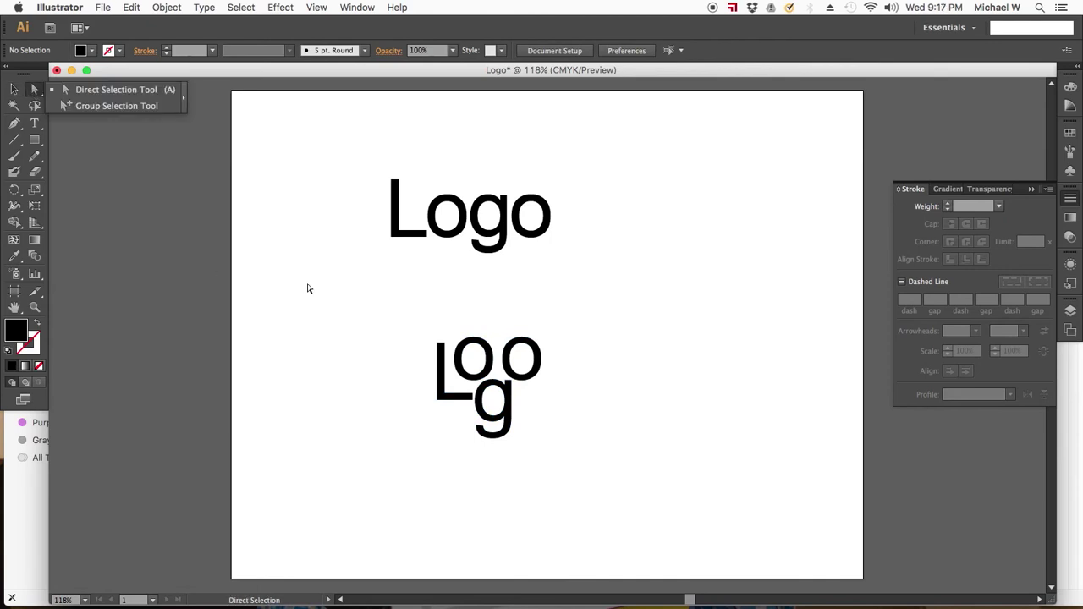
pyautogui.moveTo(425, 334); pyautogui.dragTo(437, 273)
pyautogui.click(429, 449)
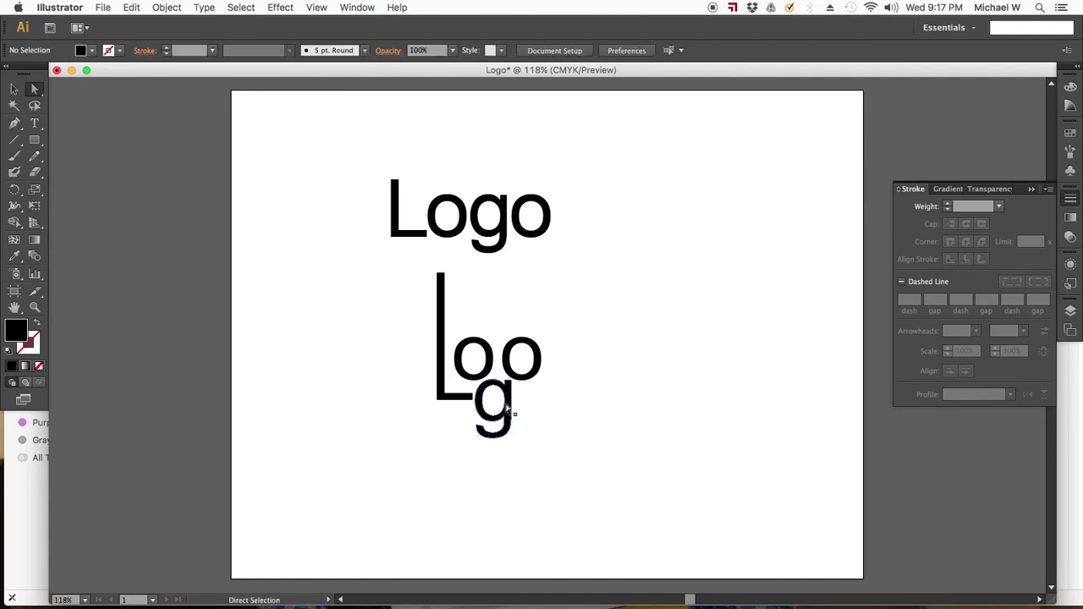
# Move the outlined last o away to the lower right of the g, and extend the g's upper-right stem about 0.76 in upward.
pyautogui.press('v')
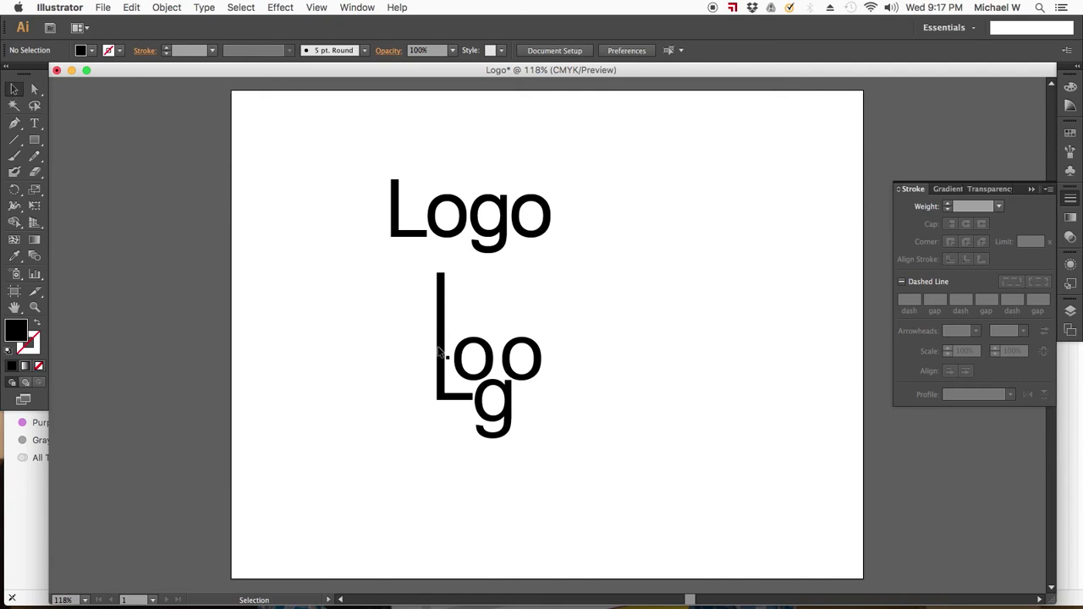
pyautogui.moveTo(518, 359); pyautogui.dragTo(585, 399)
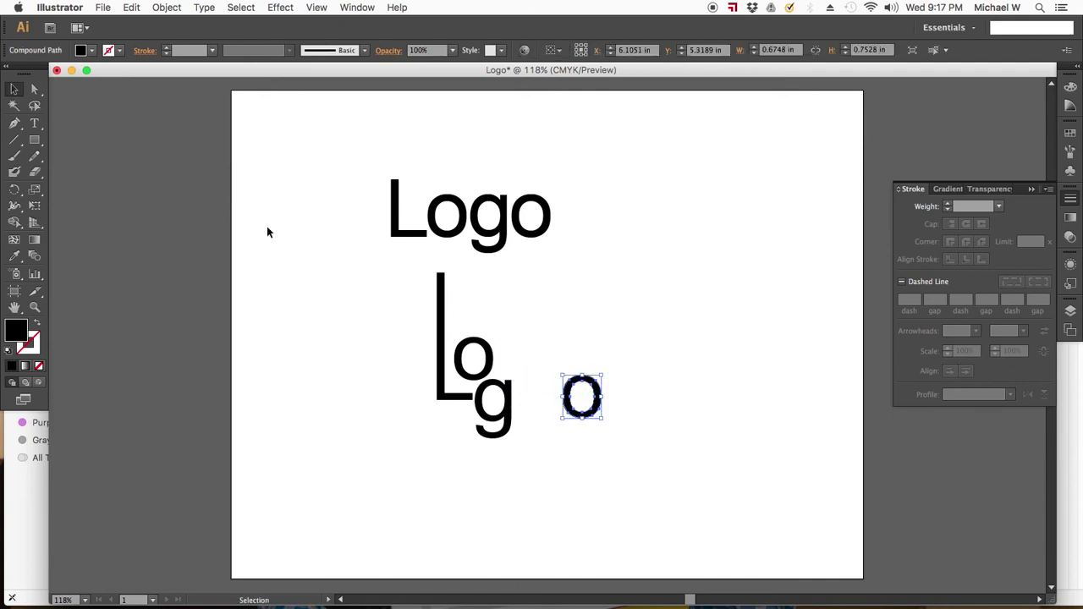
pyautogui.click(33, 89)
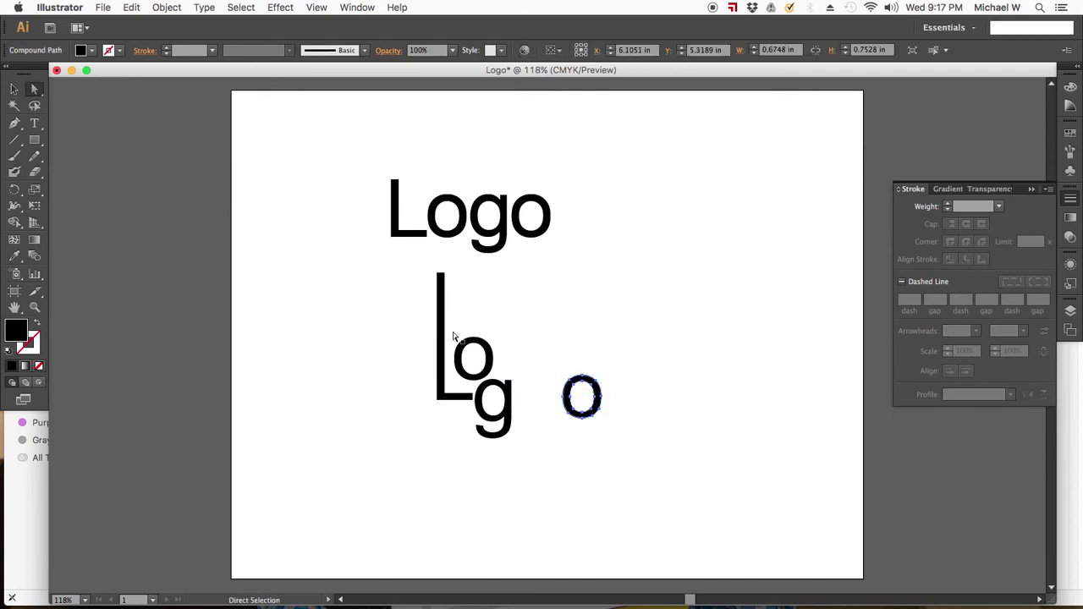
pyautogui.click(513, 383)
pyautogui.moveTo(514, 384); pyautogui.dragTo(512, 340)
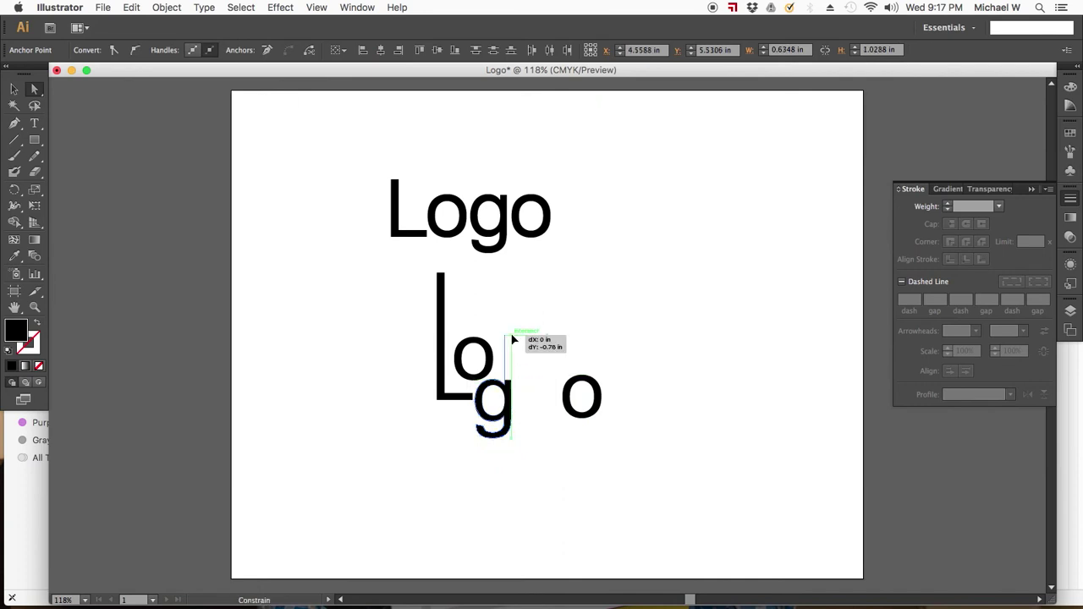
# Reshape the upper-right outer curve of the outlined last o into an inward dent by rotating its anchor point's direction handle.
pyautogui.click(513, 490)
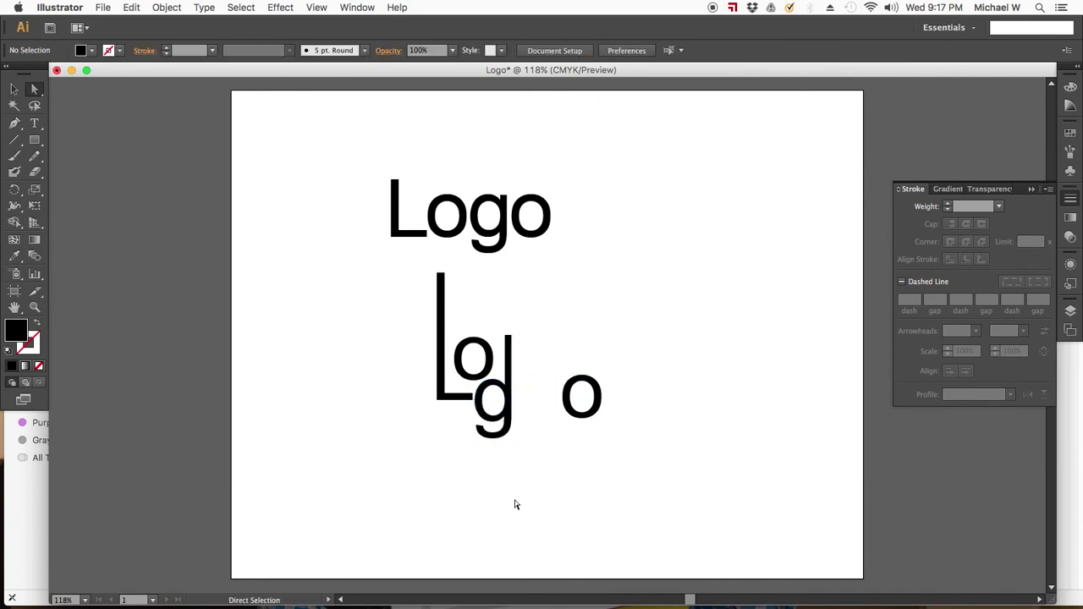
pyautogui.click(584, 380)
pyautogui.click(582, 376)
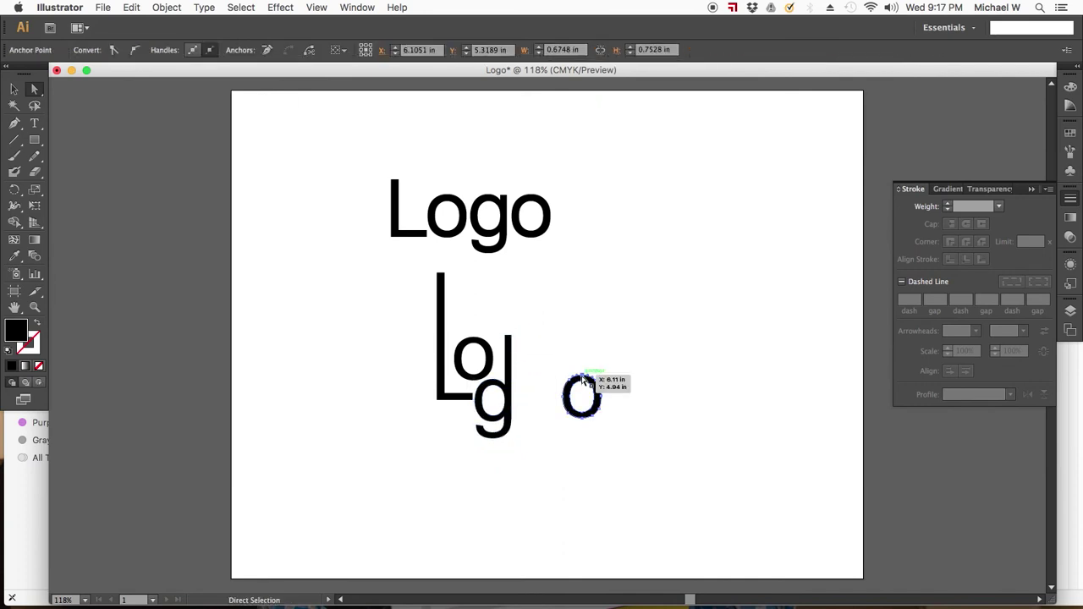
pyautogui.press('z')
pyautogui.moveTo(545, 359); pyautogui.dragTo(618, 436)
pyautogui.press('v')
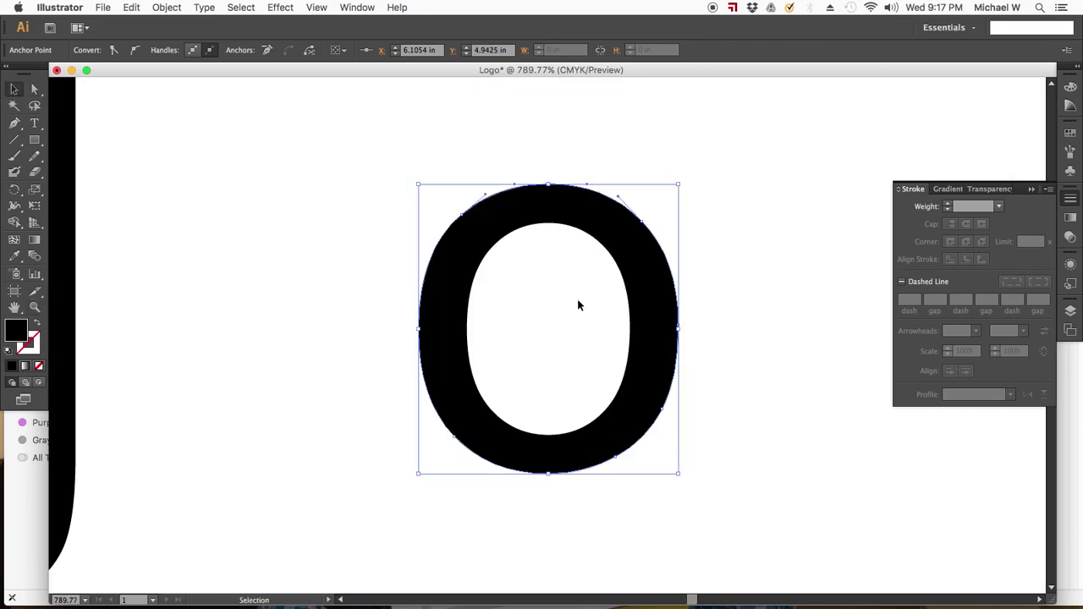
pyautogui.click(35, 89)
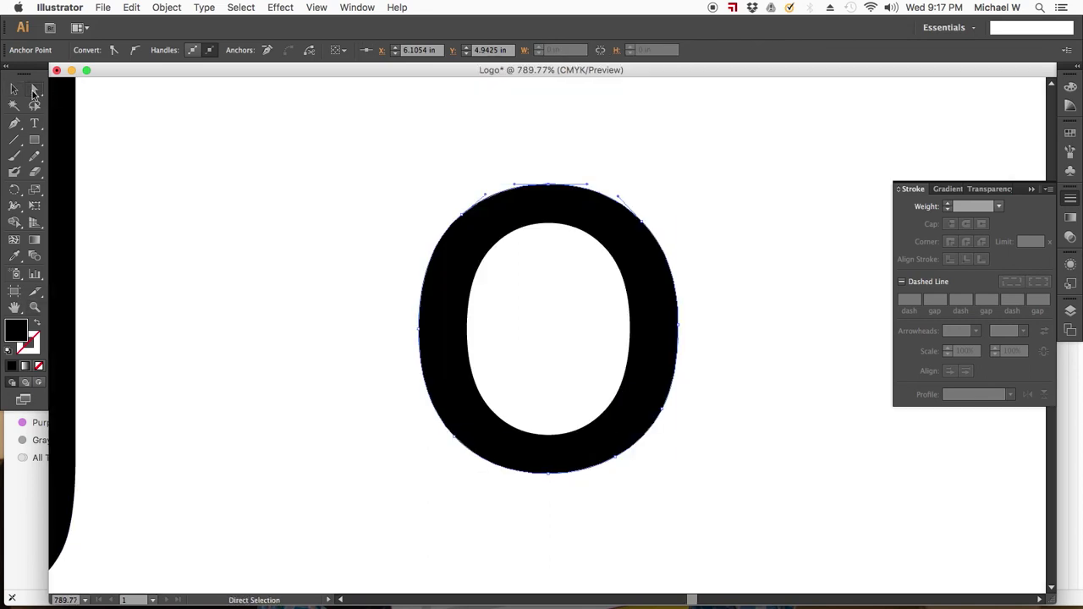
pyautogui.click(641, 223)
pyautogui.click(642, 223)
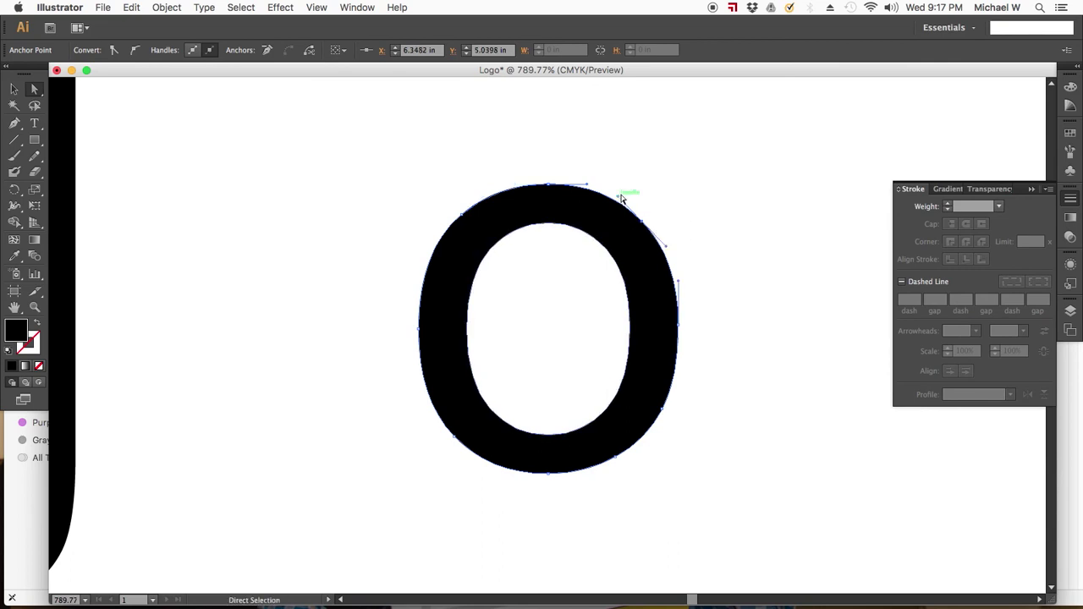
pyautogui.moveTo(618, 196); pyautogui.dragTo(644, 190)
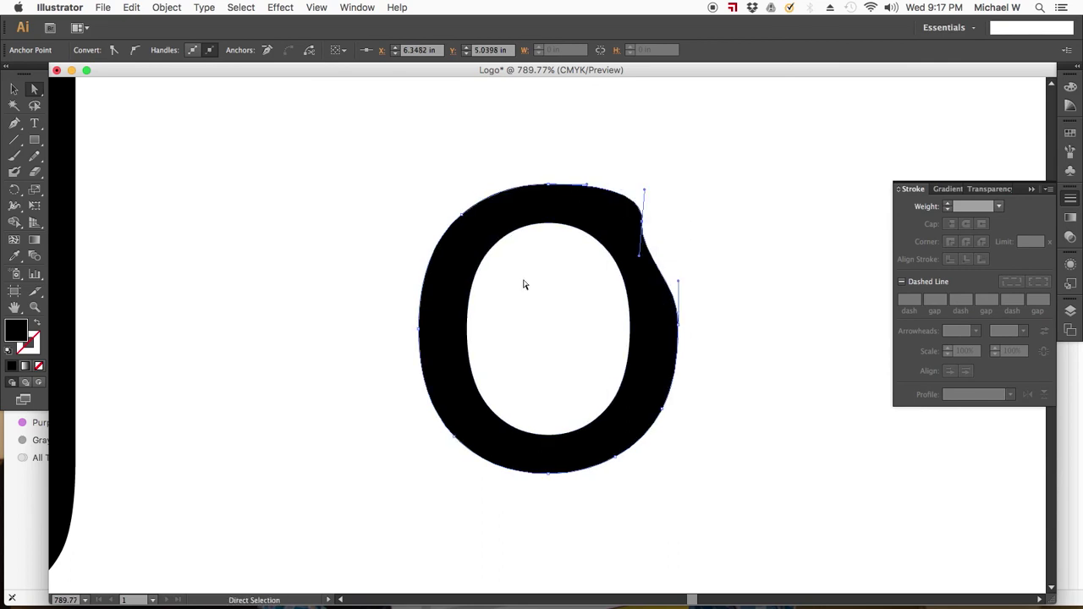
# Dent the same o's lower-left outer curve inward with its anchor point's handle, deselect it and fit the artboard in view.
pyautogui.click(454, 438)
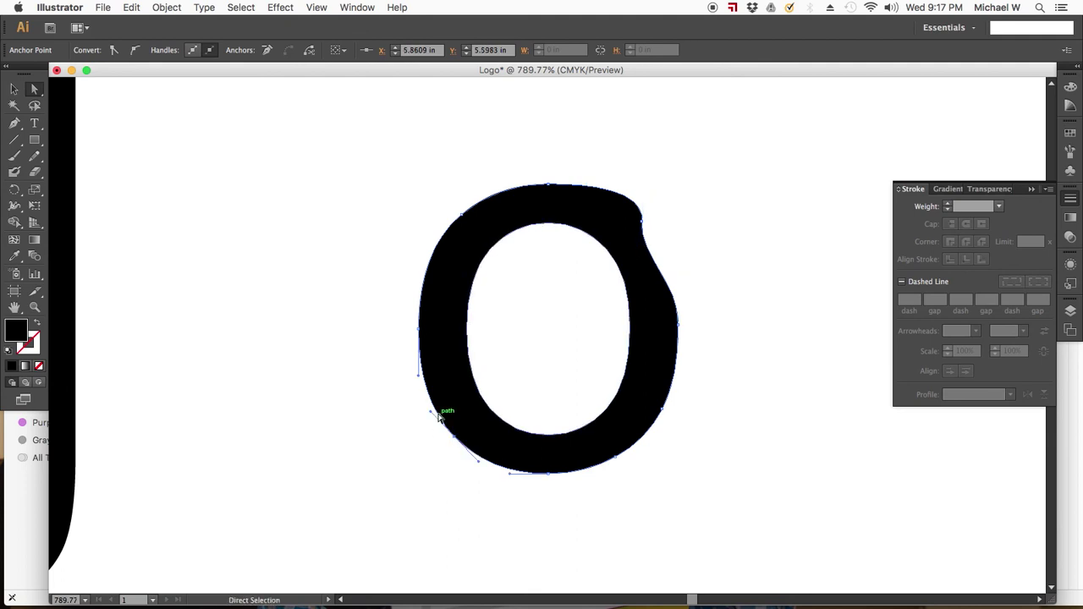
pyautogui.click(461, 401)
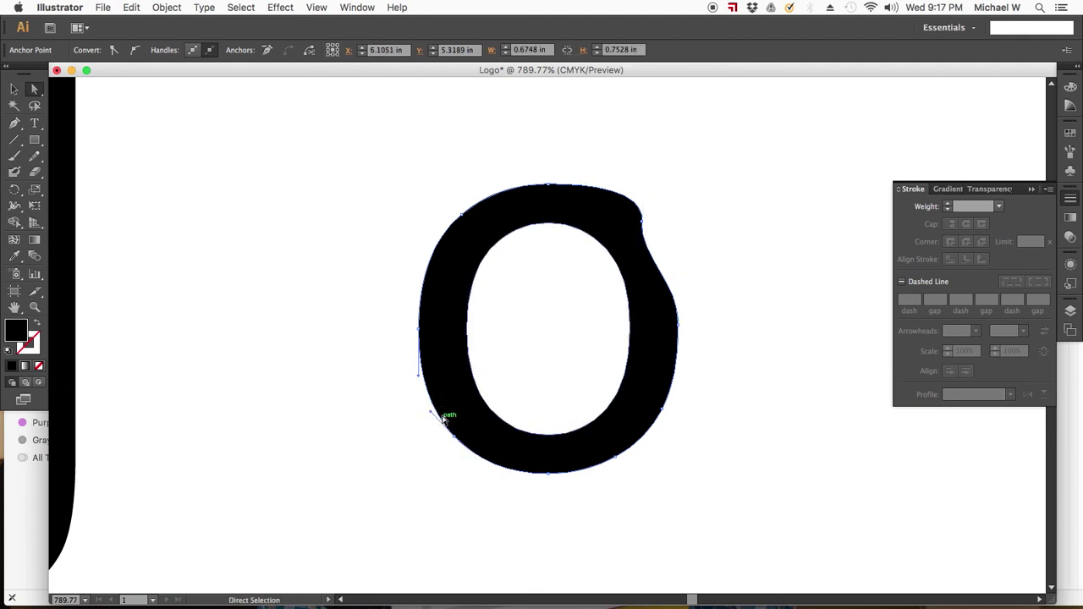
pyautogui.moveTo(431, 413); pyautogui.dragTo(456, 400)
pyautogui.click(377, 466)
pyautogui.press('super+0')
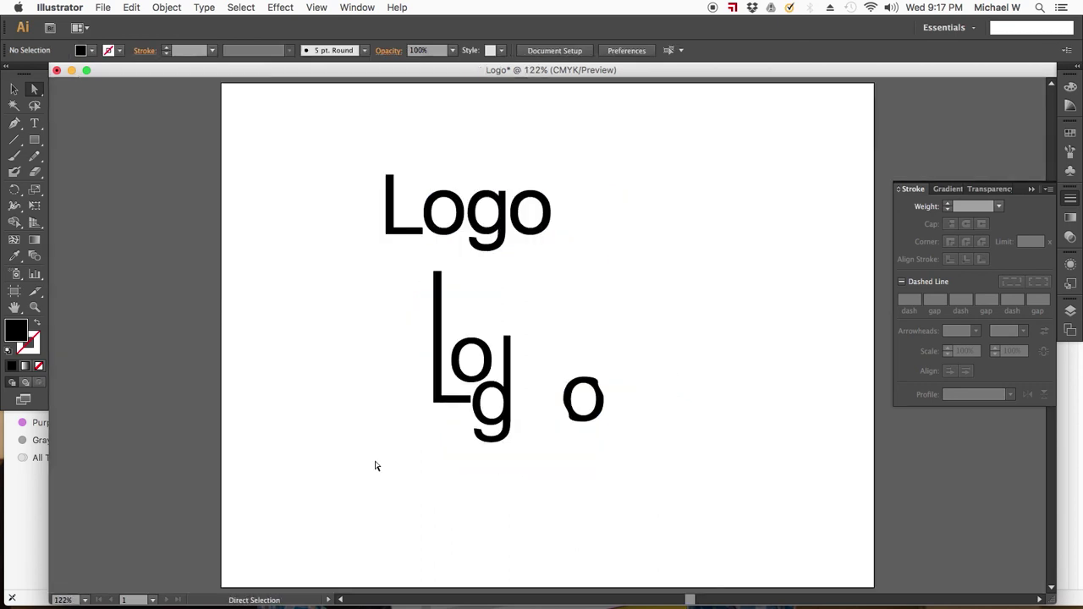
# Move the reshaped o up beside the g's extended stem and deselect it.
pyautogui.click(14, 90)
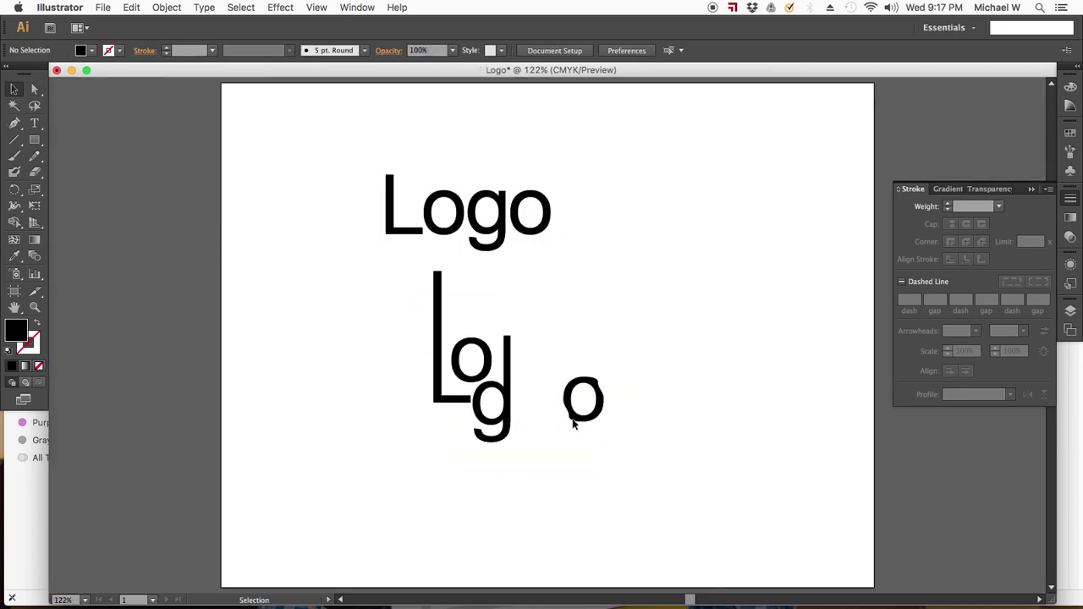
pyautogui.moveTo(573, 423); pyautogui.dragTo(537, 406)
pyautogui.click(550, 440)
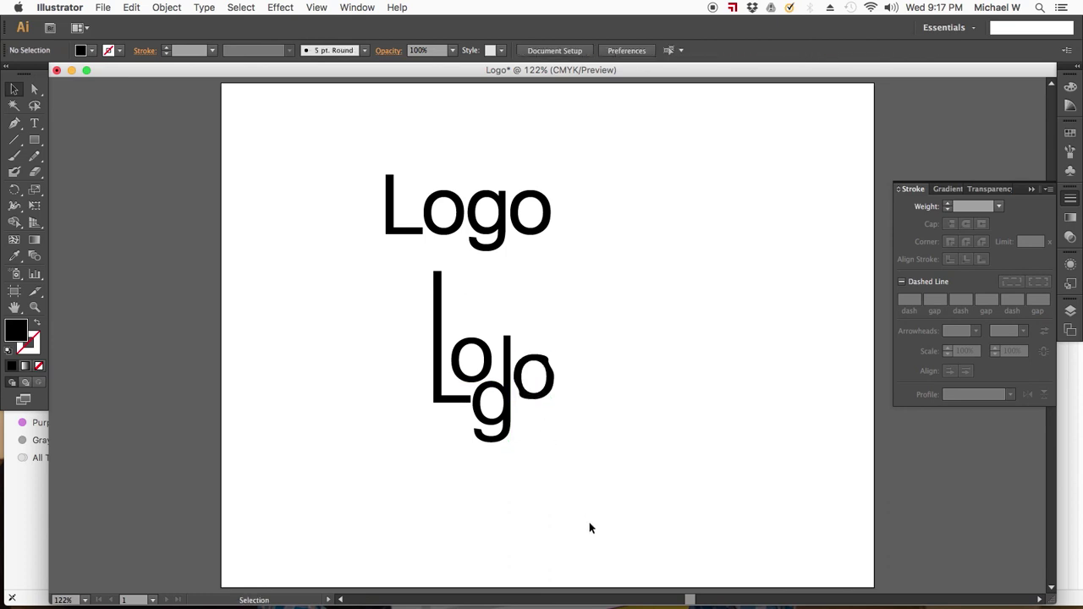